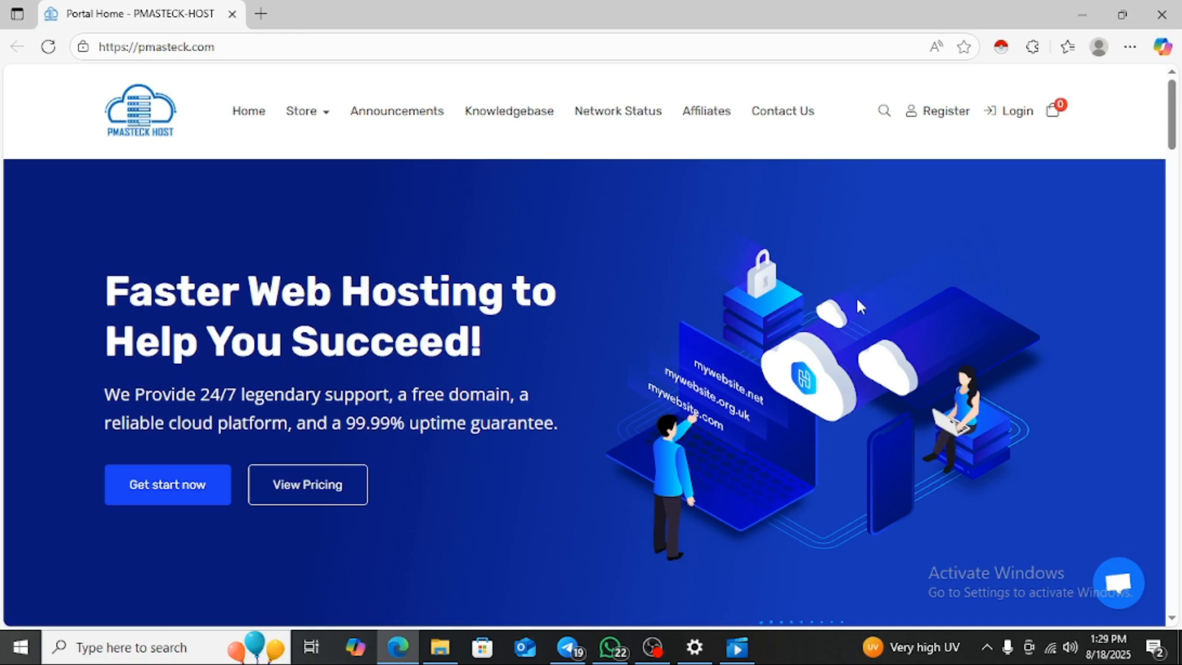
# - Sign in to the PMASTECK-HOST portal and open File Manager from the Macro Basic Shared plan's Quick Shortcuts
pyautogui.click(1019, 120)
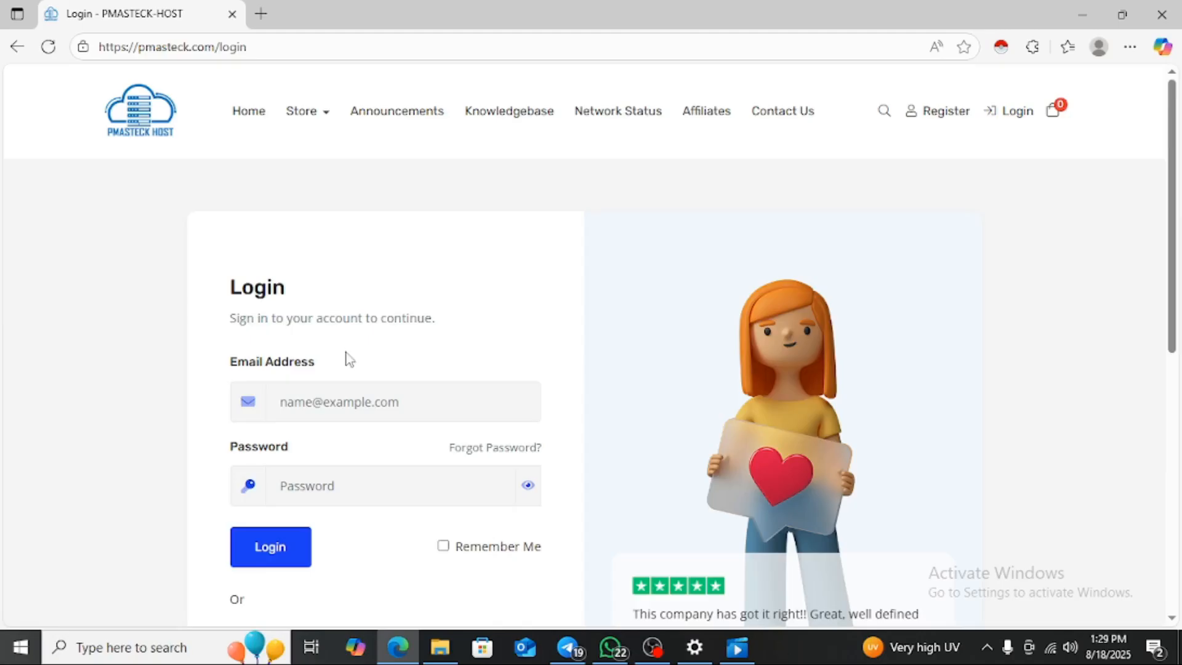
pyautogui.click(322, 404)
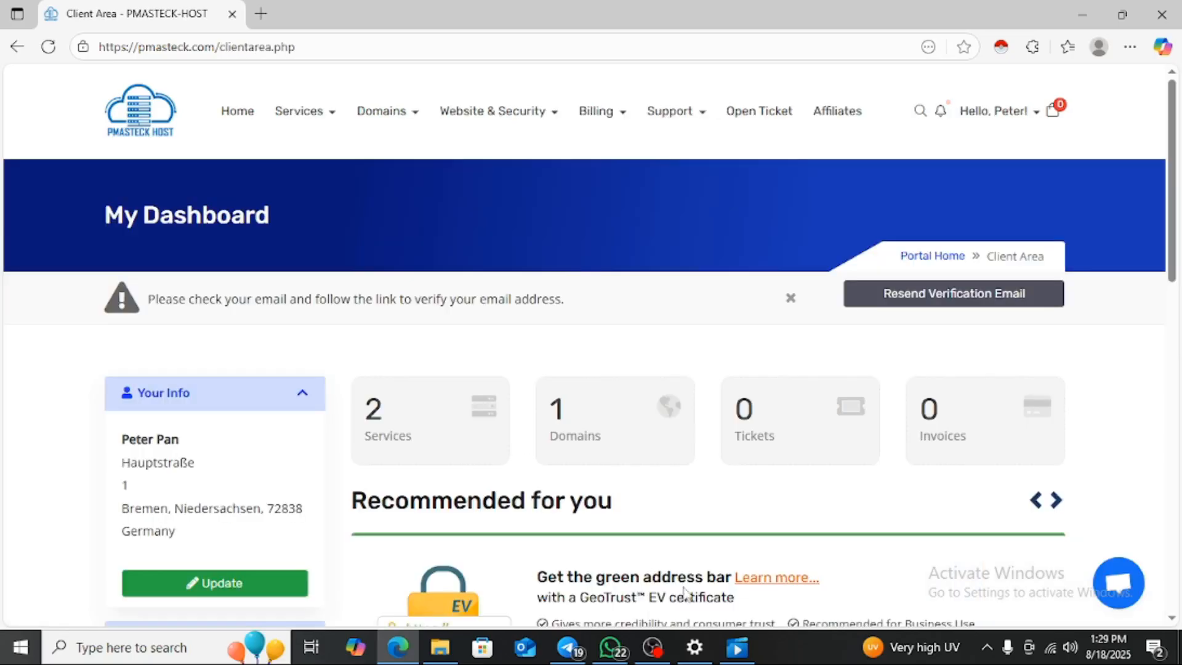
pyautogui.scroll(-1, 1173, 286)
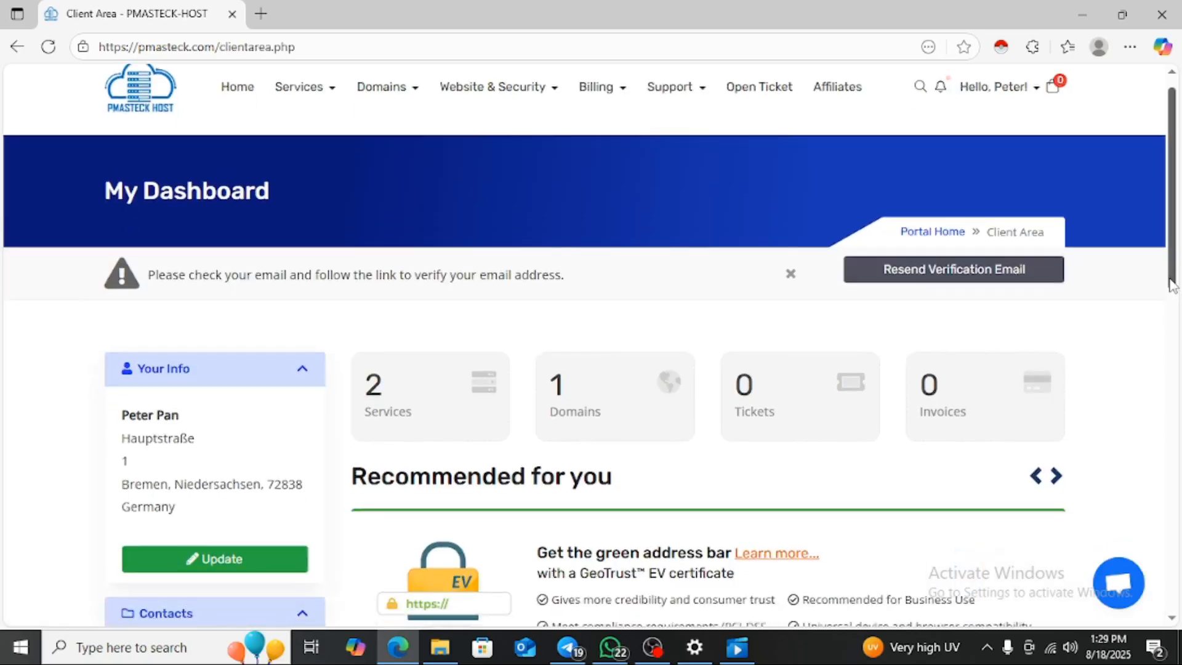
pyautogui.click(431, 373)
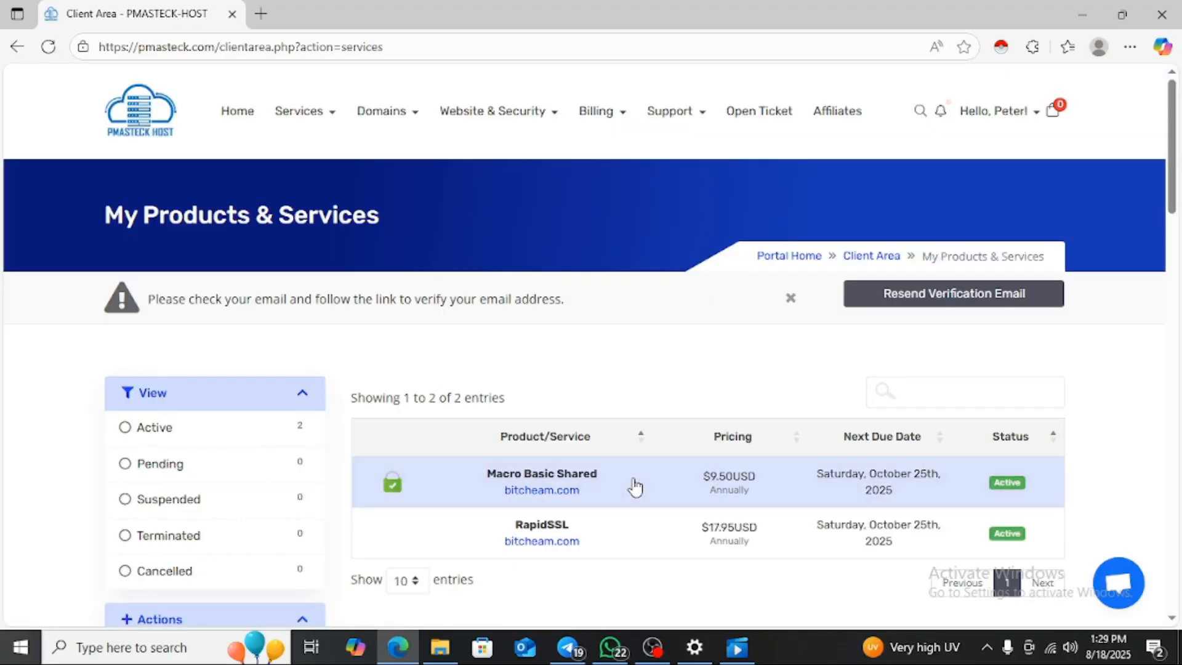
pyautogui.click(635, 486)
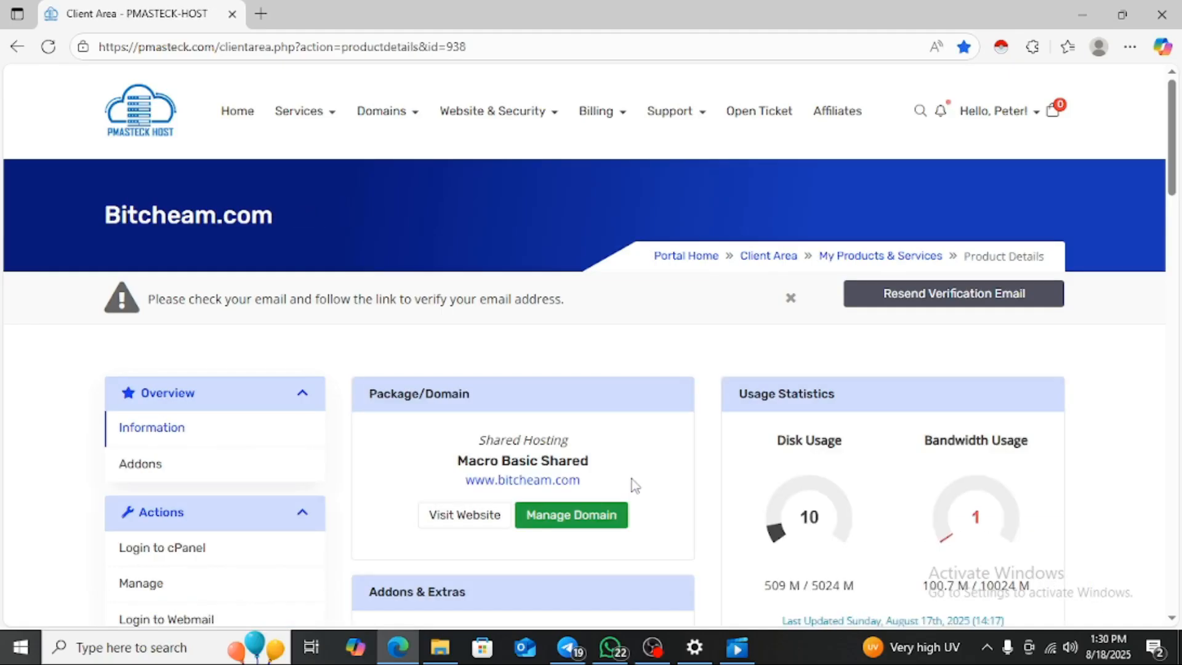
pyautogui.moveTo(1178, 165); pyautogui.dragTo(1179, 299)
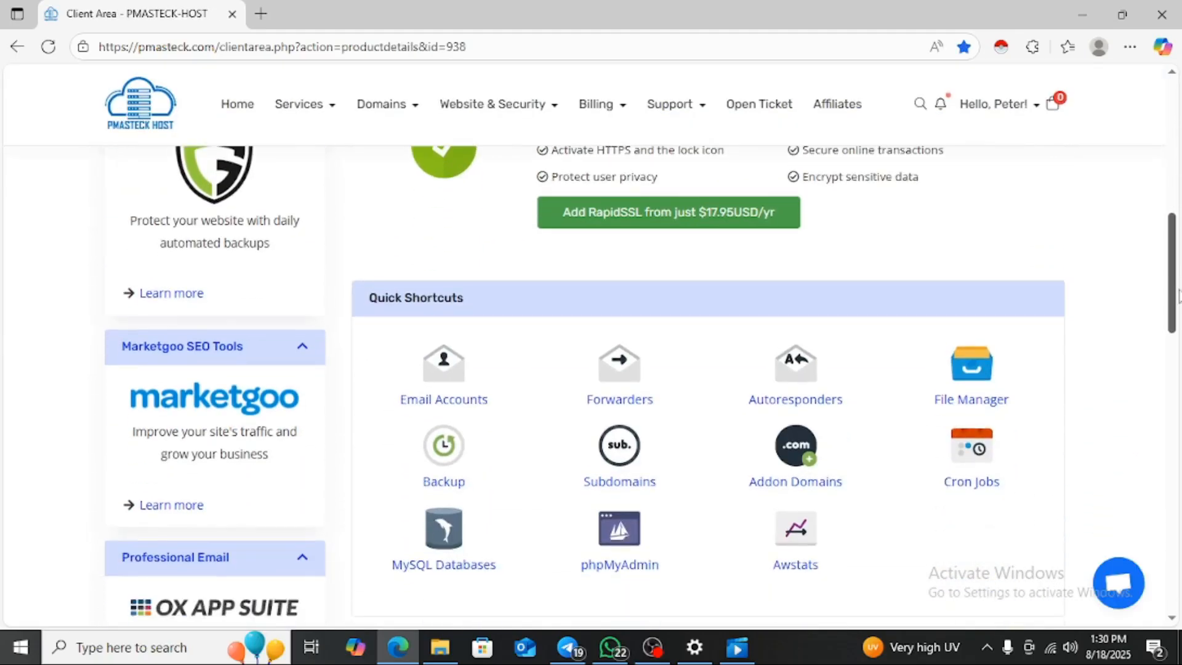
pyautogui.click(982, 363)
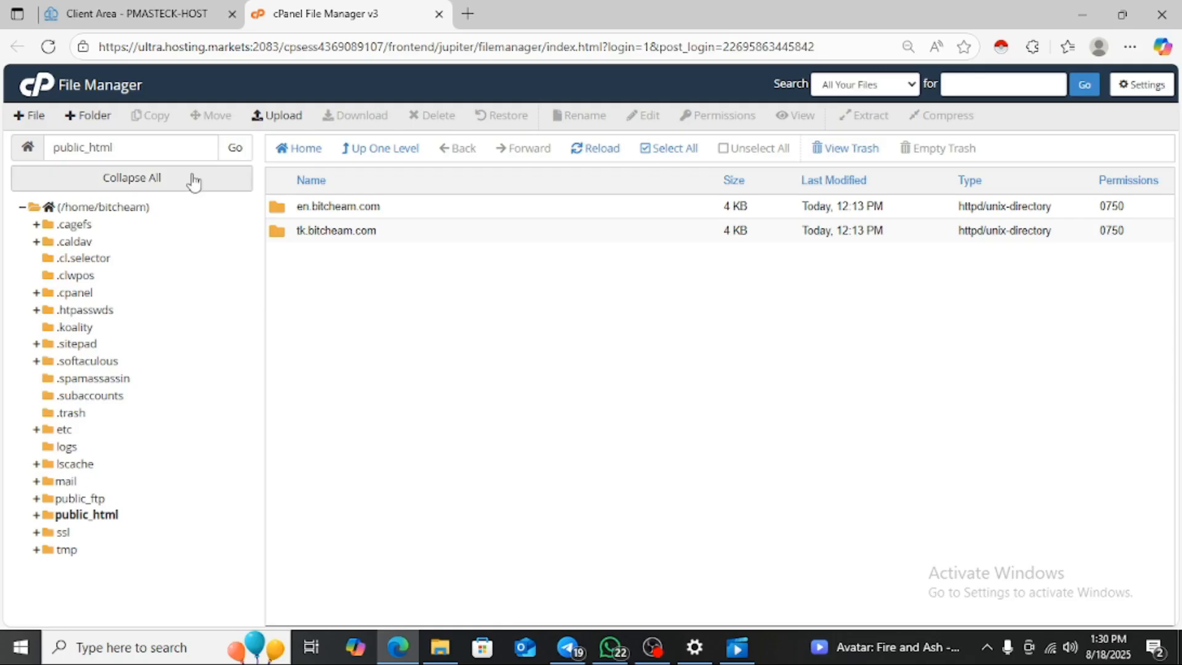
# - Upload the ptcpro-2.0 archive from Downloads\Unigram into public_html
pyautogui.click(295, 119)
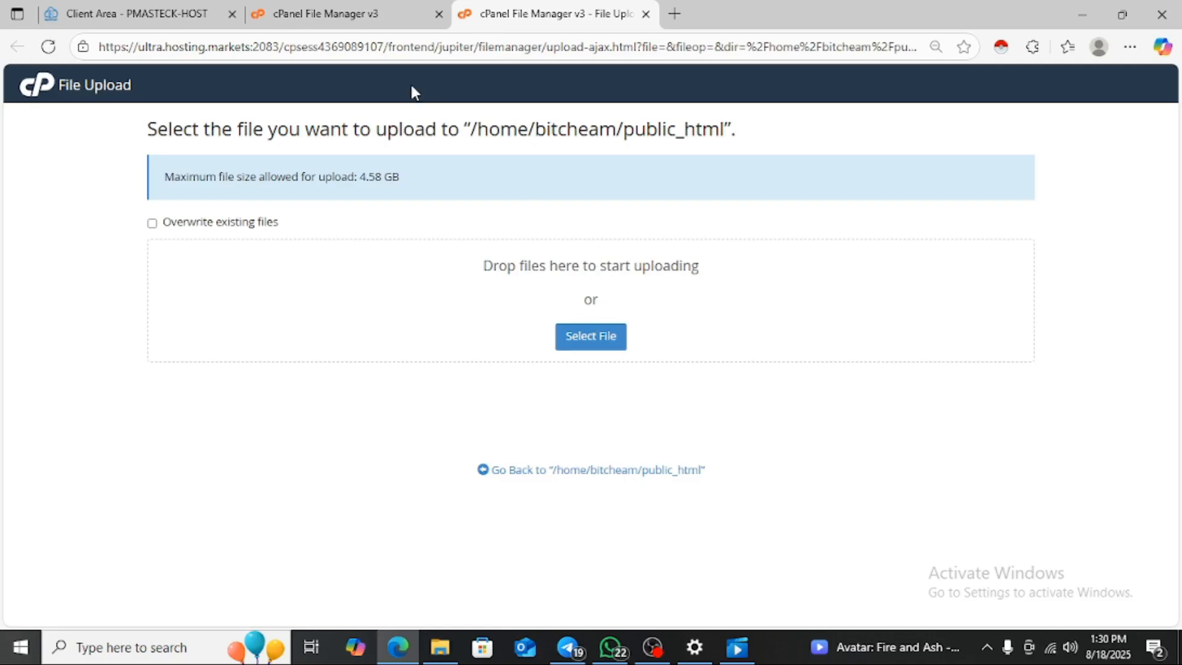
pyautogui.click(593, 350)
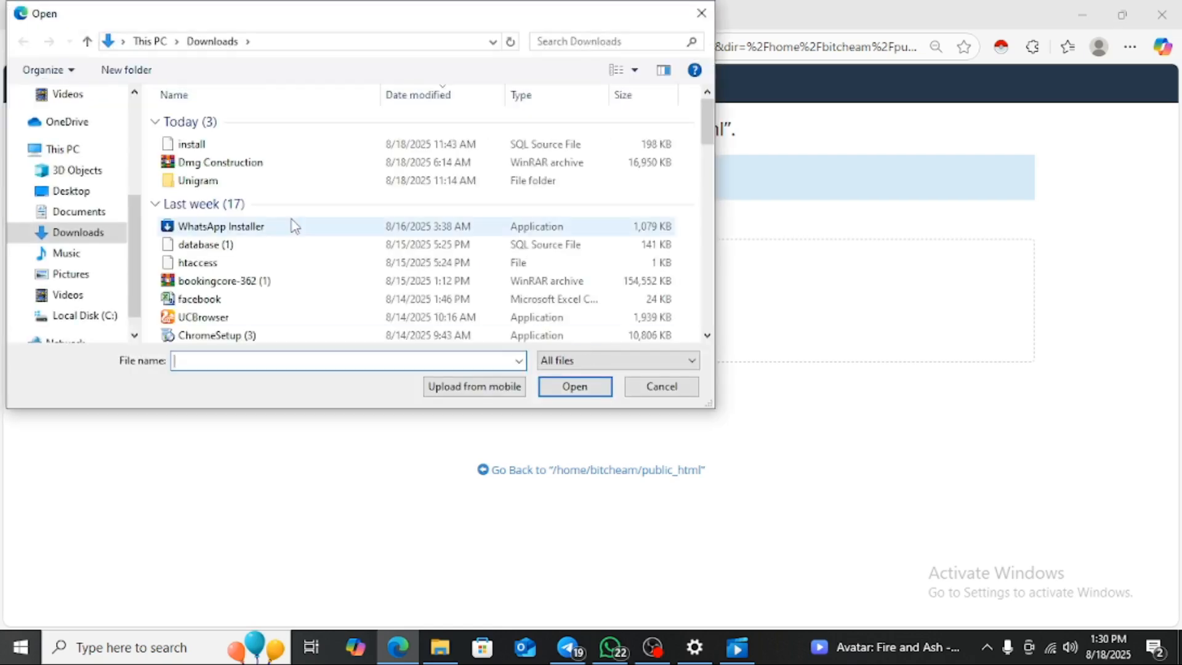
pyautogui.click(274, 186)
pyautogui.doubleClick(274, 186)
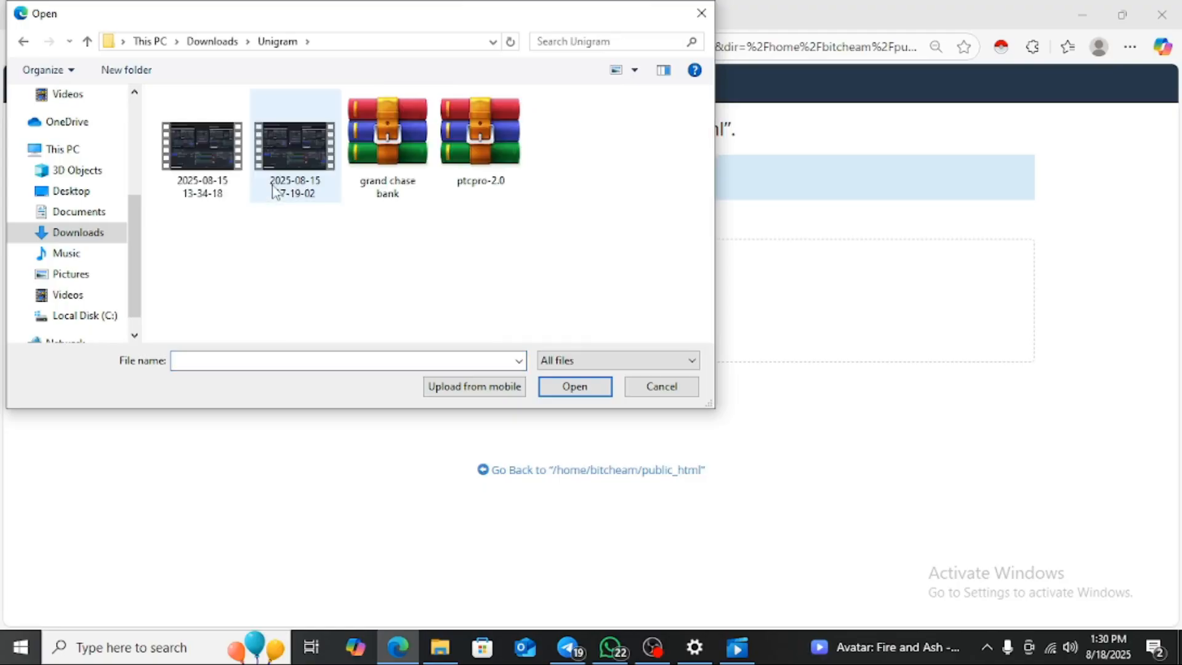
pyautogui.click(488, 156)
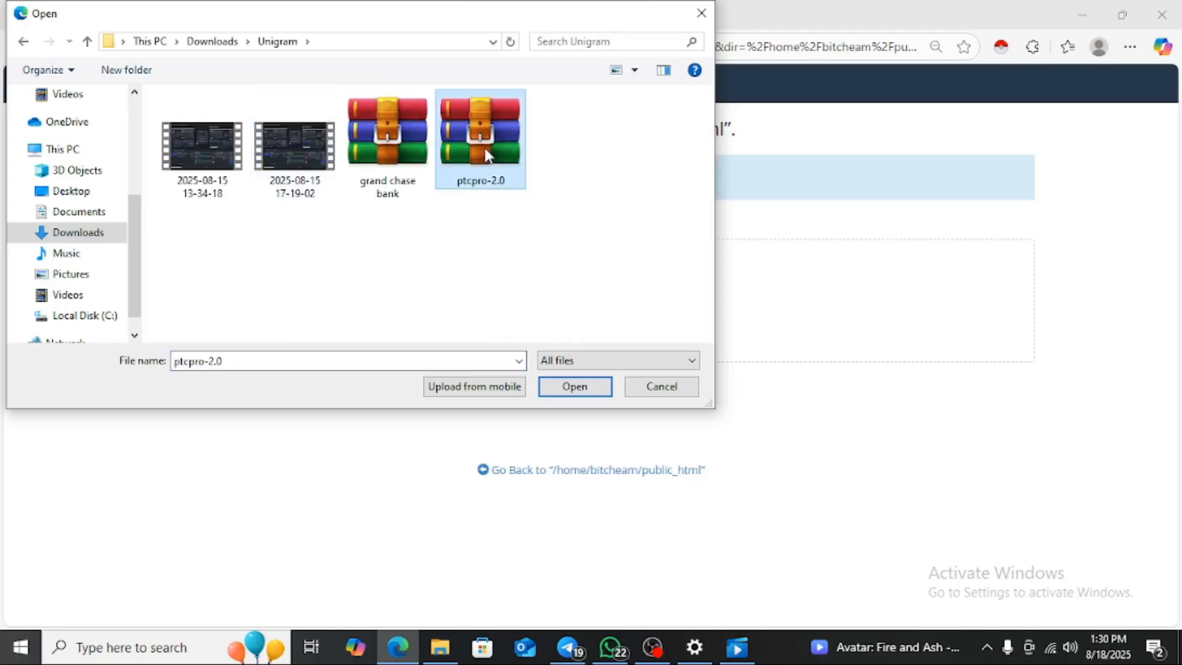
pyautogui.click(576, 389)
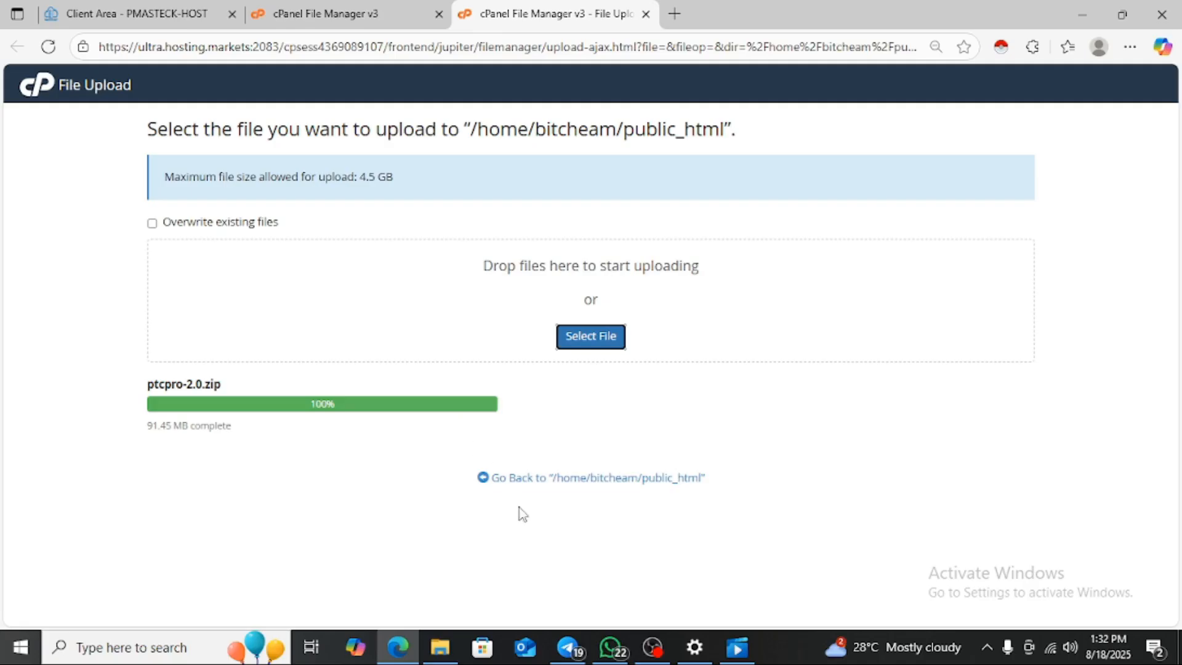
# - Once the 91.45 MB upload hits 100%, go back to /home/bitcheam/public_html
pyautogui.click(543, 479)
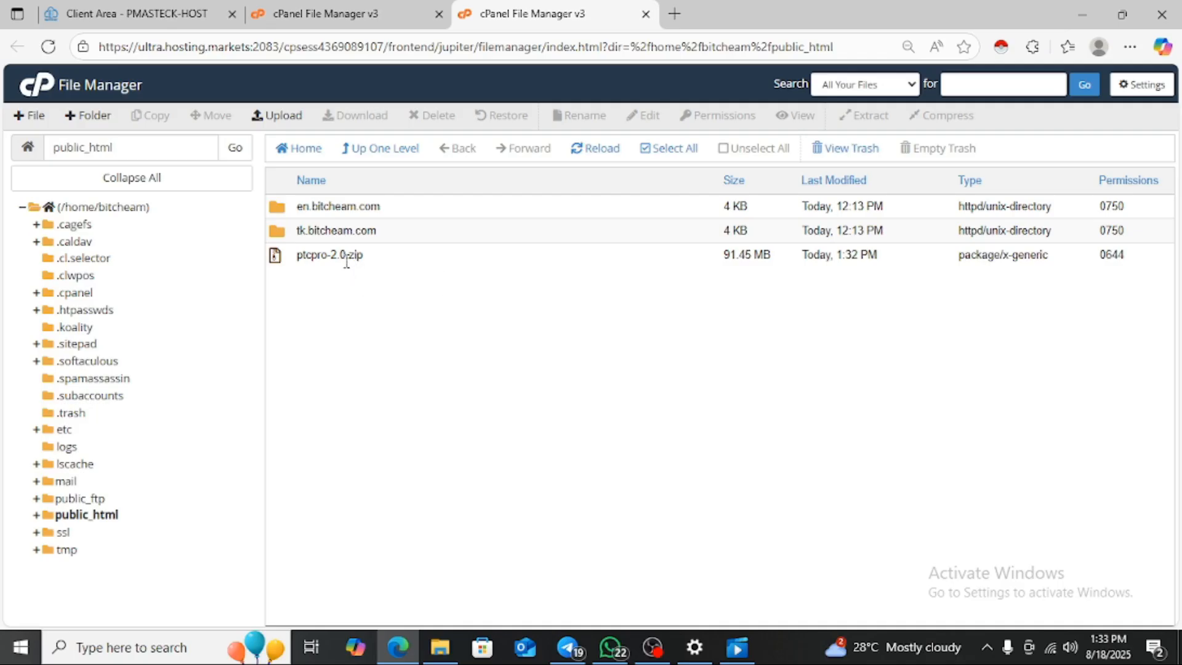
# - Extract ptcpro-2.0.zip into /public_html and open the resulting project folder
pyautogui.rightClick(380, 265)
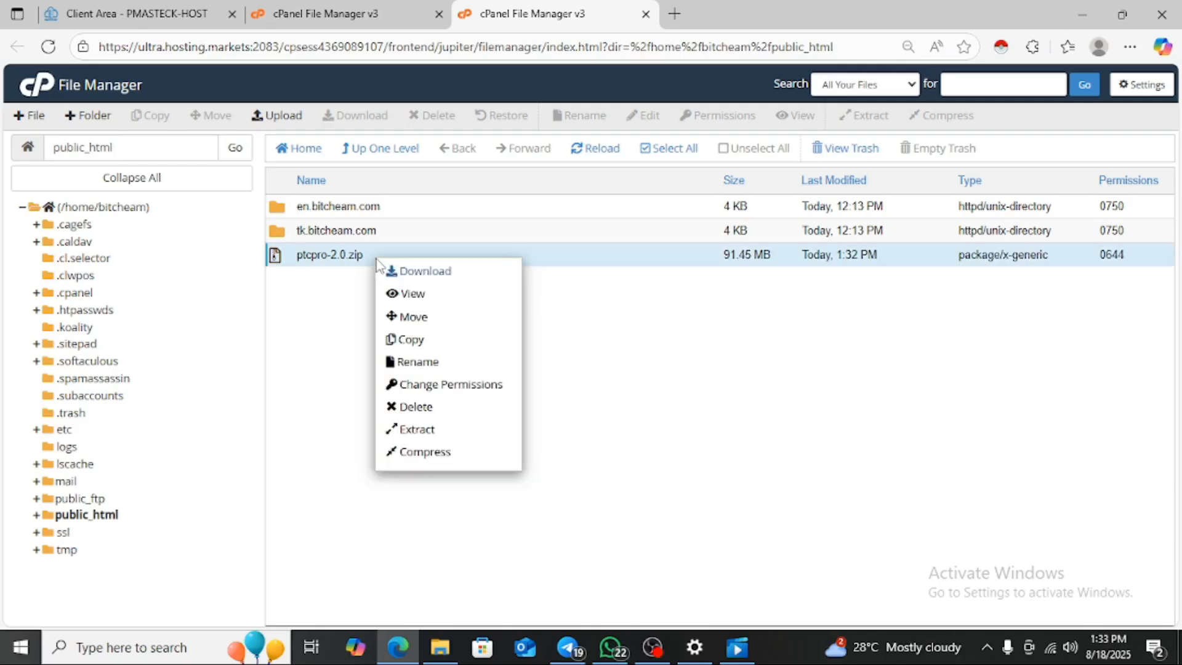
pyautogui.click(417, 429)
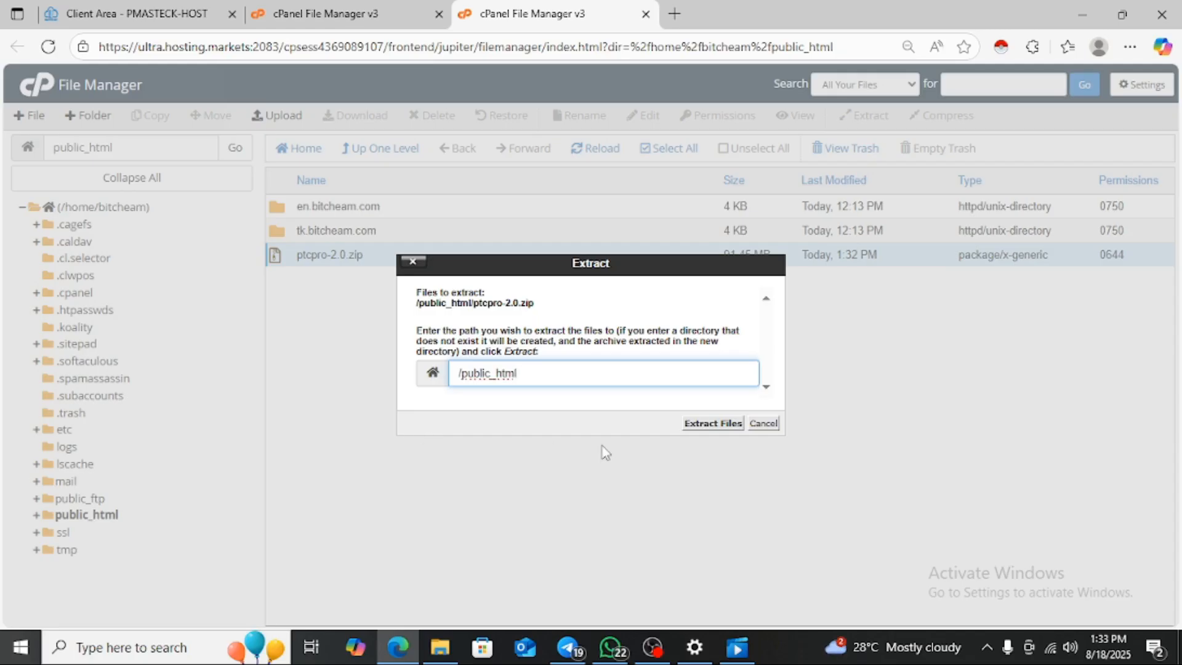
pyautogui.click(723, 424)
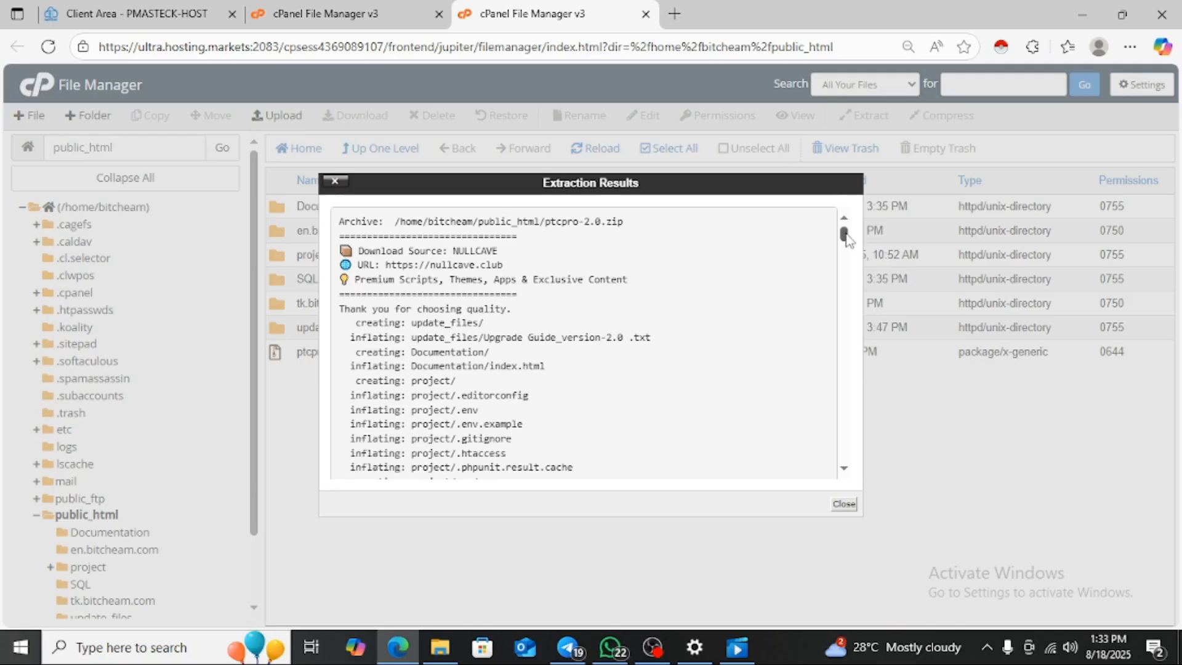
pyautogui.moveTo(846, 237)
pyautogui.mouseDown()
pyautogui.moveTo(845, 247)
pyautogui.moveTo(844, 232)
pyautogui.mouseUp()
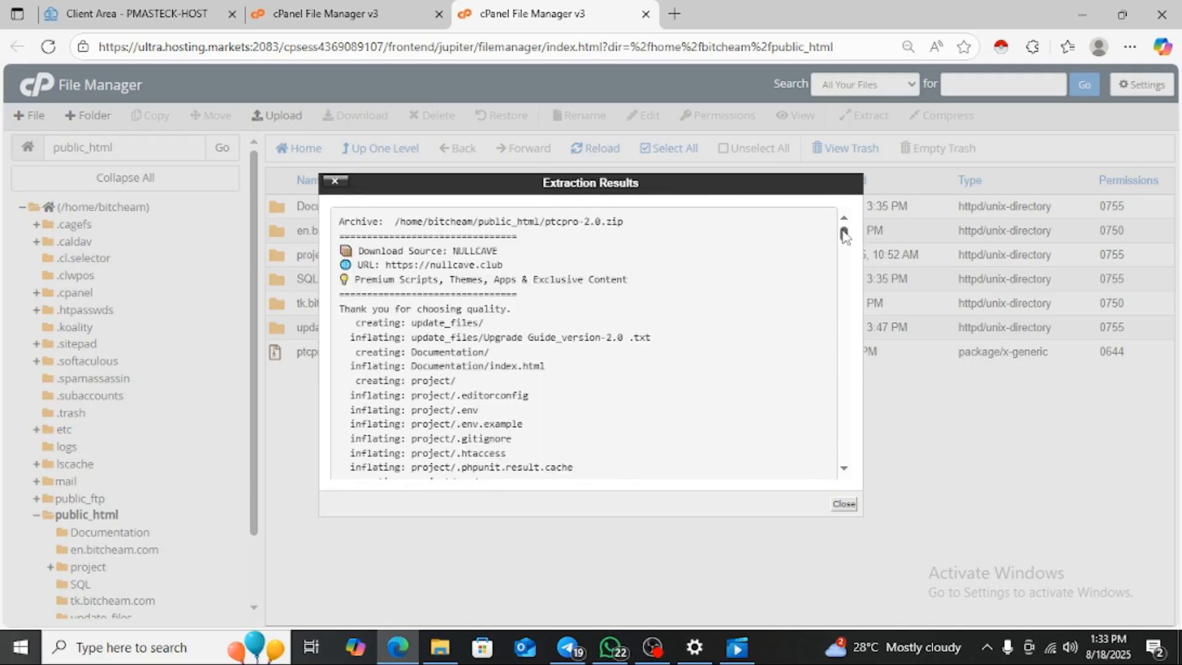
pyautogui.click(845, 505)
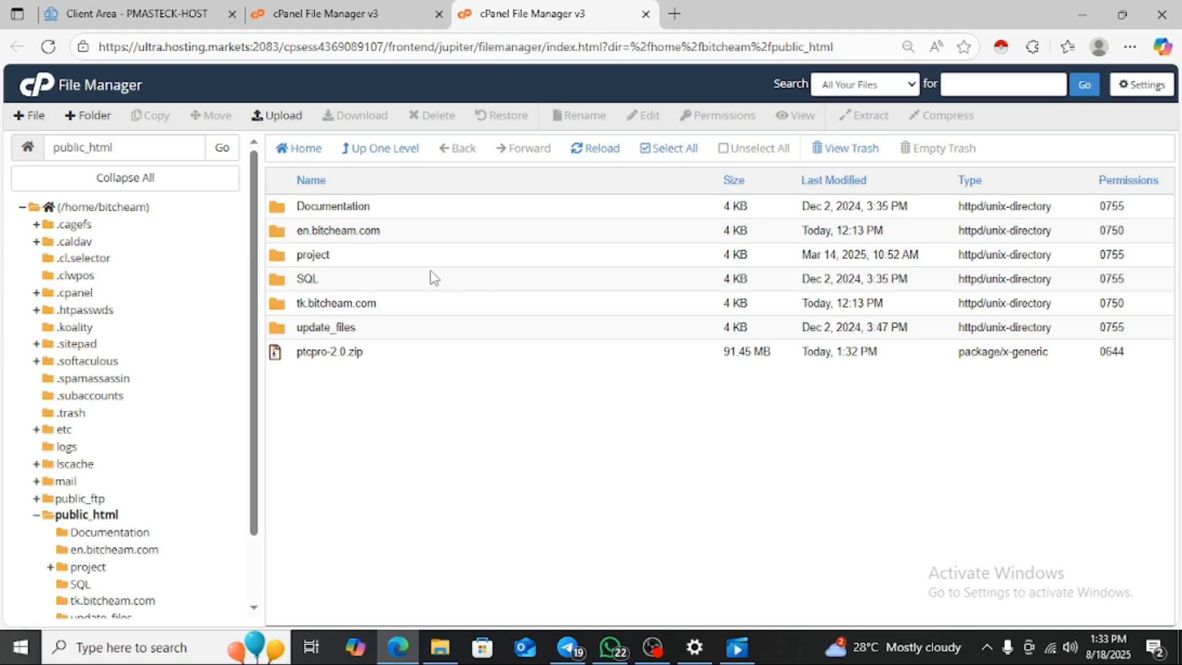
pyautogui.doubleClick(400, 259)
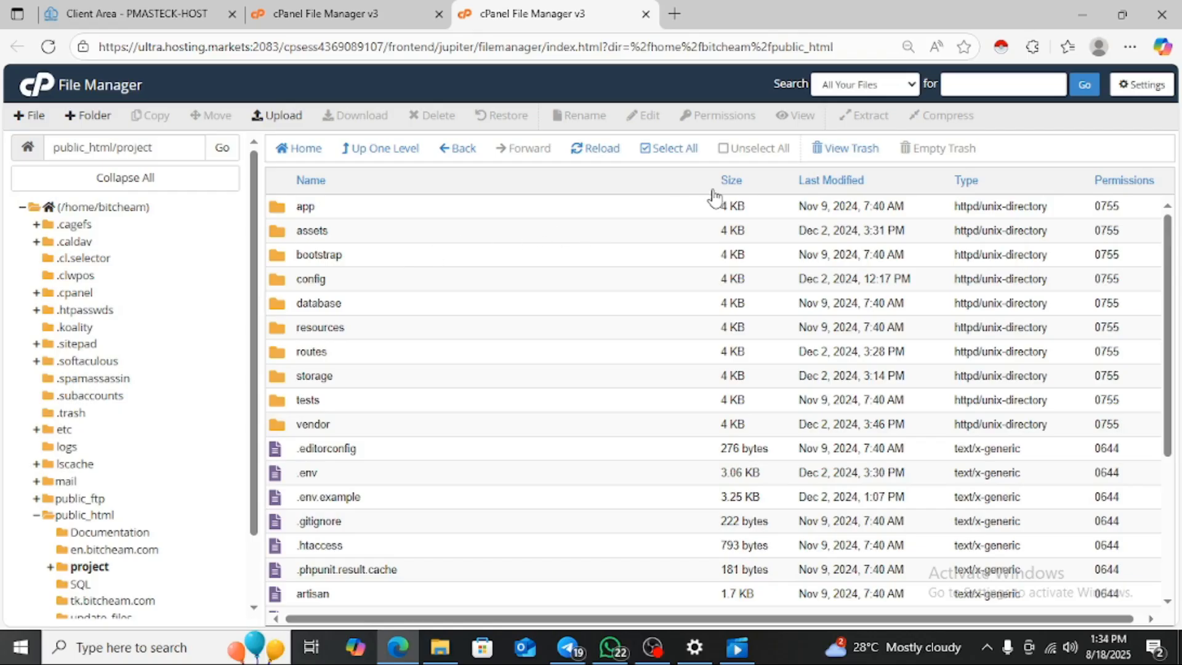
# - Move every file in the project folder to /public_html, then return to the public_html listing
pyautogui.click(646, 152)
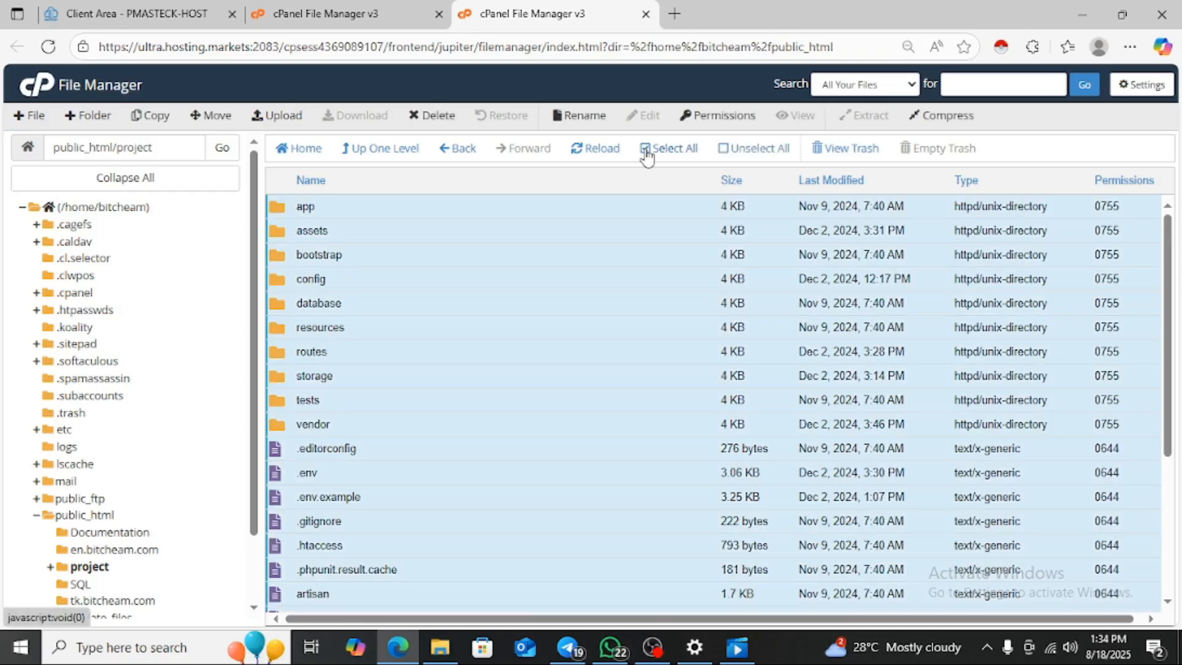
pyautogui.click(218, 117)
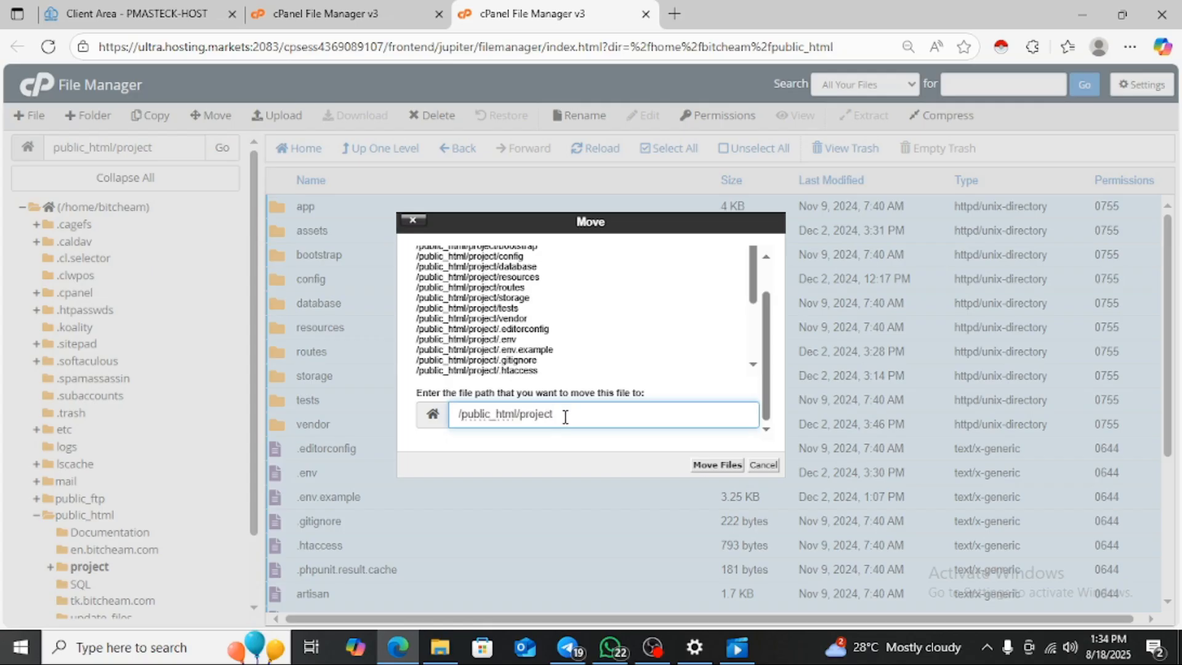
pyautogui.press('BackSpace')
pyautogui.press('BackSpace')
pyautogui.press('BackSpace')
pyautogui.press('BackSpace')
pyautogui.press('BackSpace')
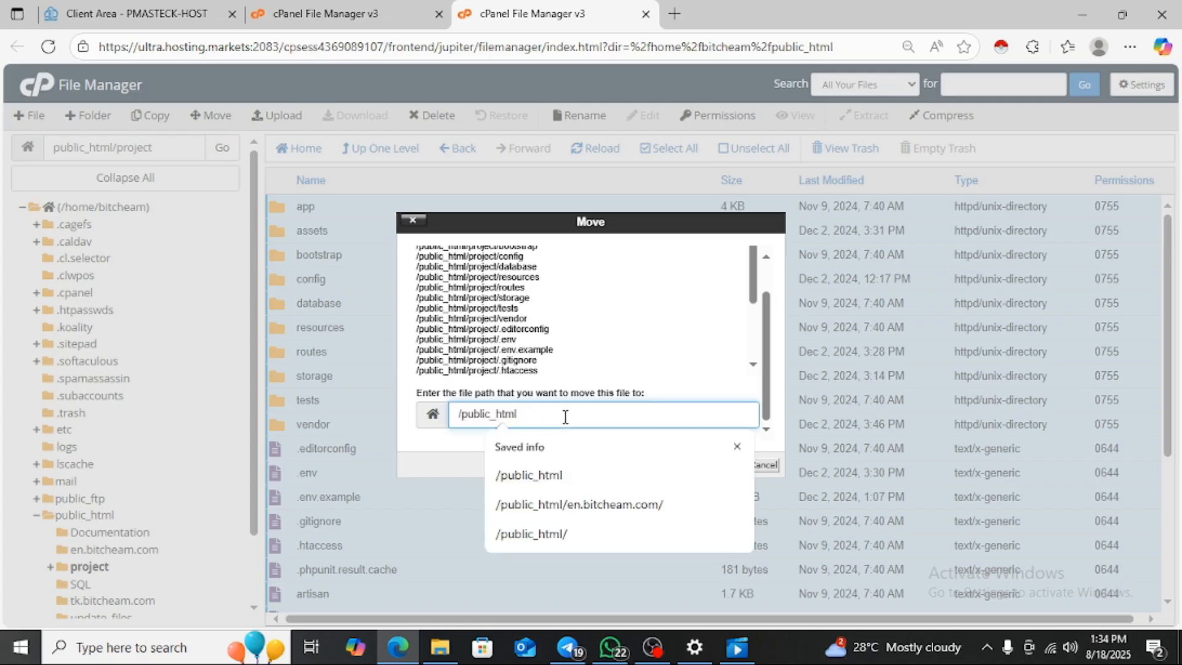
pyautogui.click(737, 447)
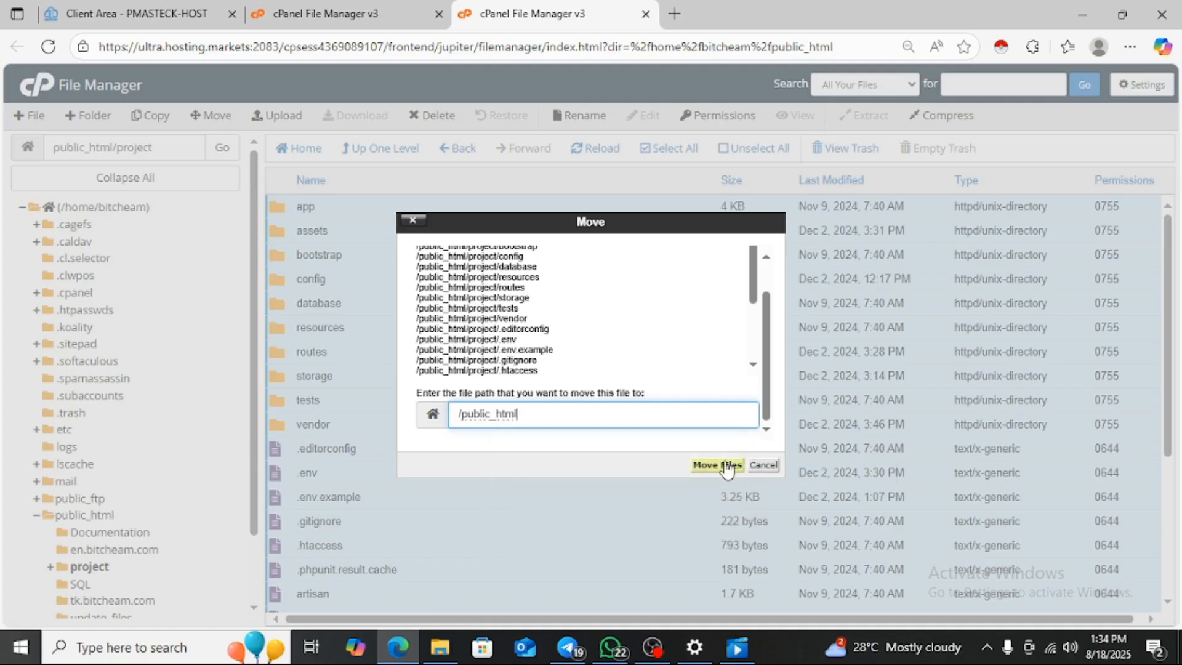
pyautogui.click(724, 465)
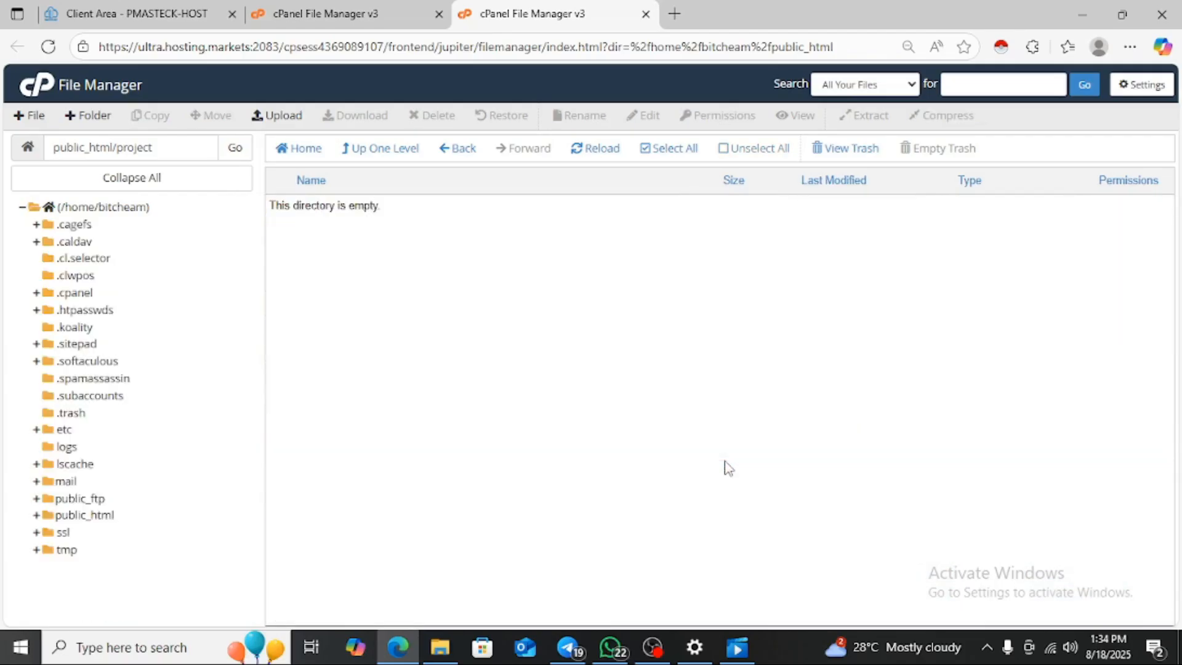
pyautogui.click(399, 159)
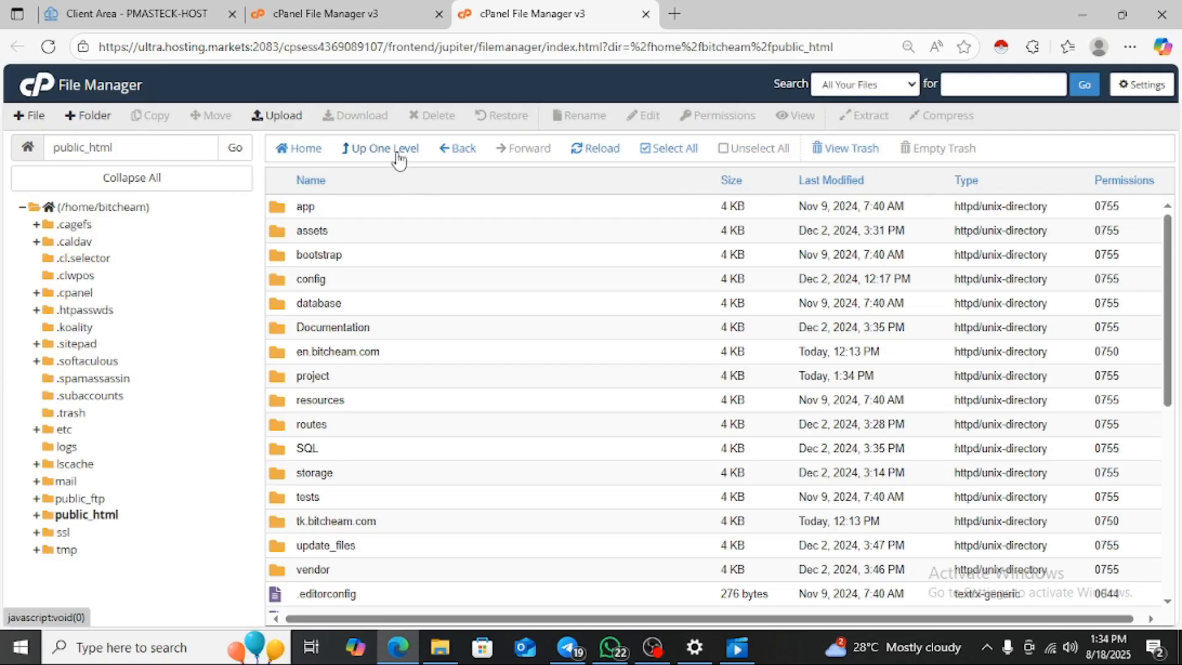
pyautogui.click(397, 154)
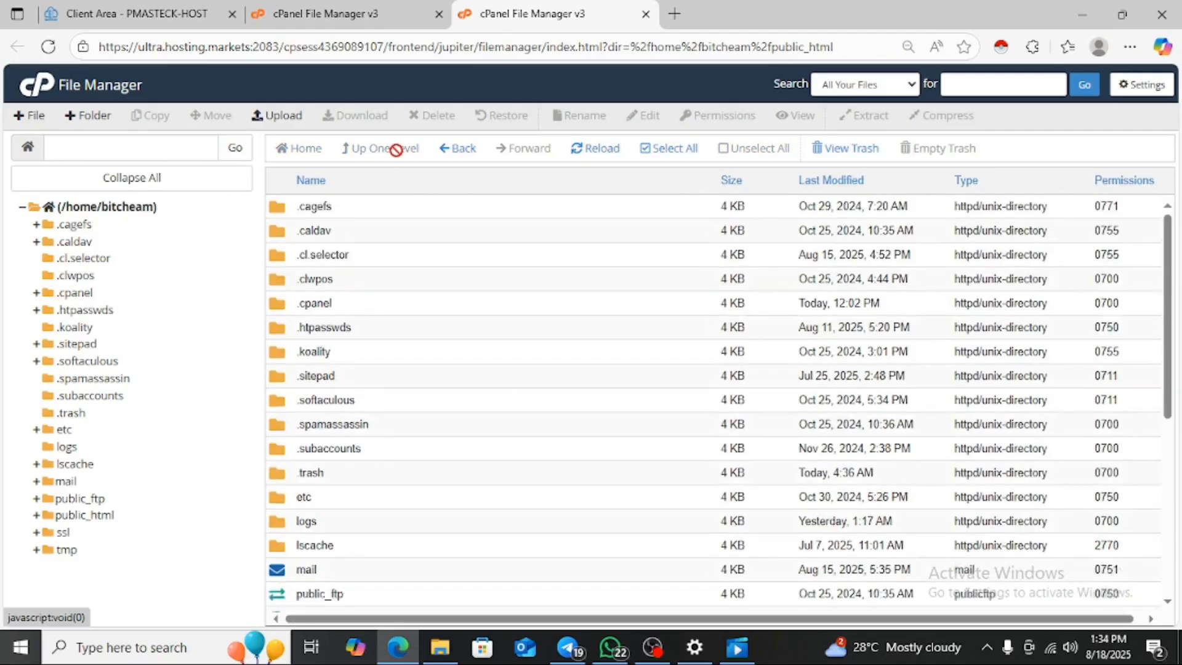
pyautogui.click(452, 153)
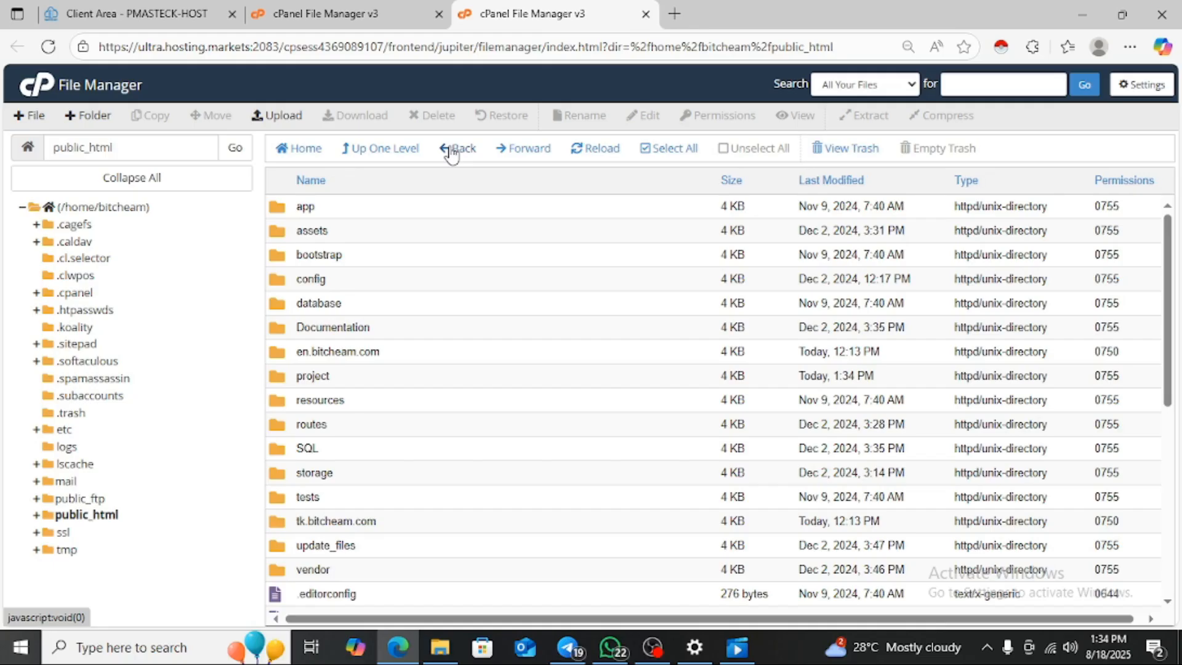
# - Download install.sql (197.82 KB) from the SQL folder, then switch to the other File Manager tab
pyautogui.doubleClick(351, 452)
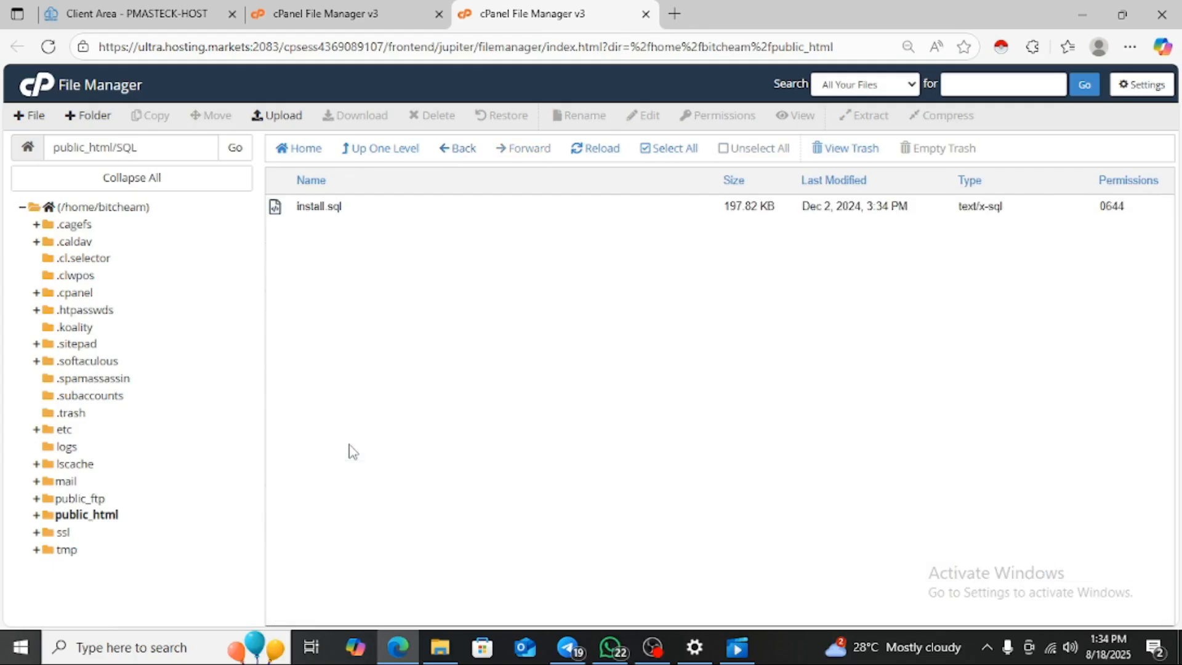
pyautogui.rightClick(346, 213)
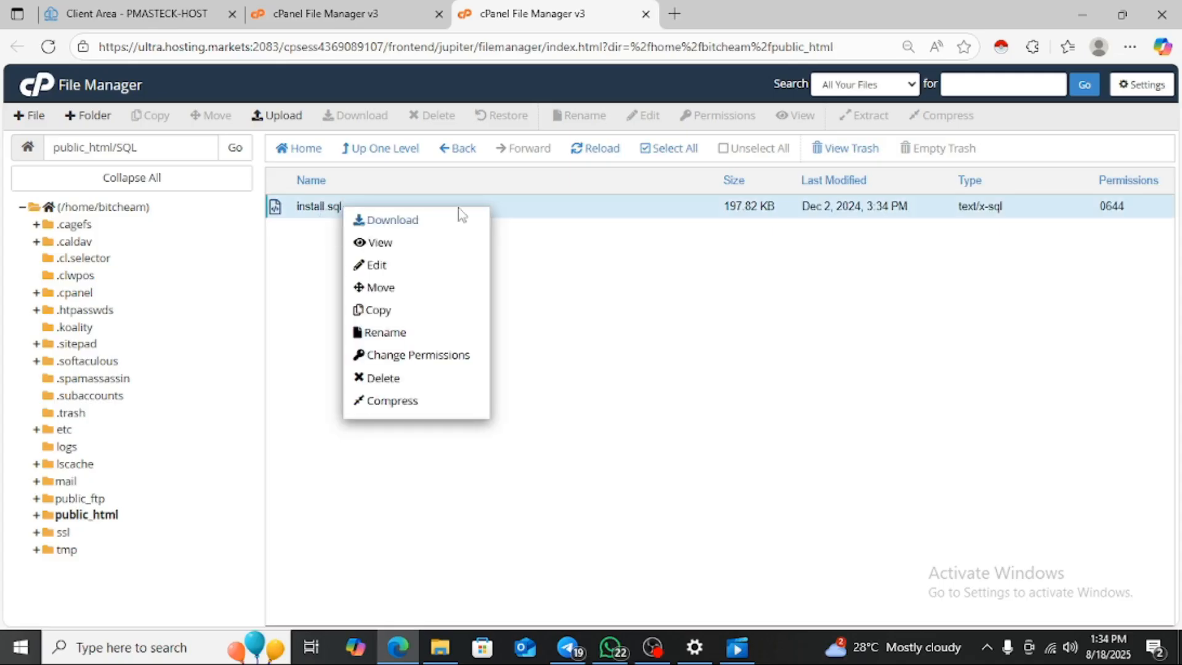
pyautogui.click(509, 210)
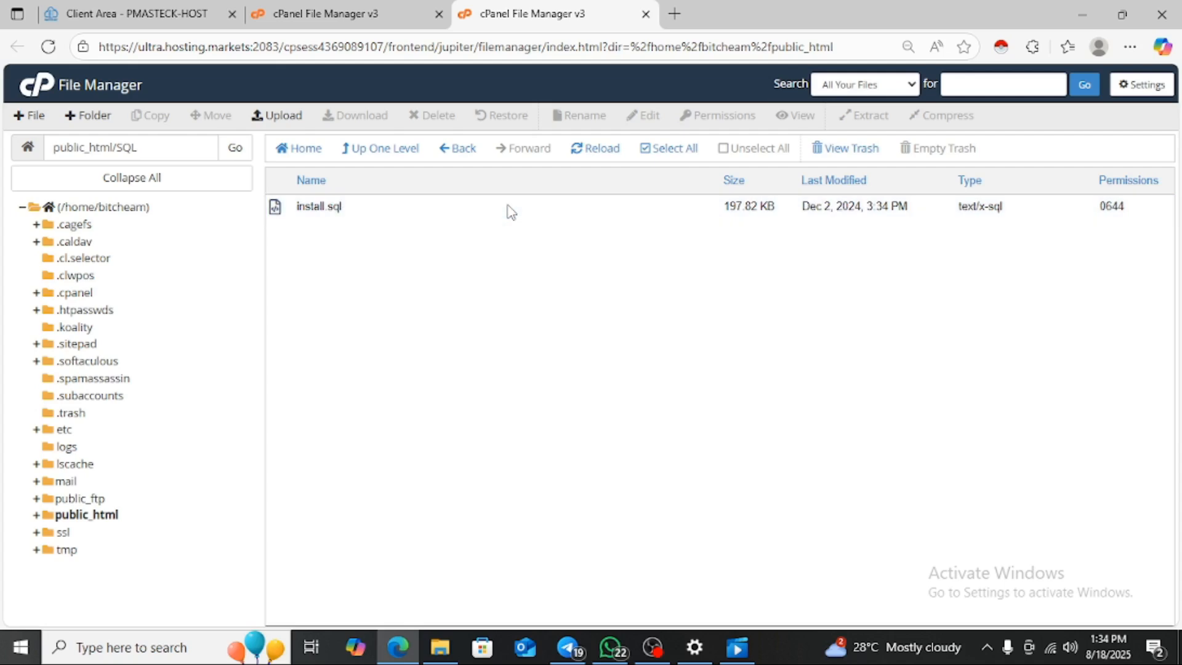
pyautogui.click(510, 211)
pyautogui.click(343, 125)
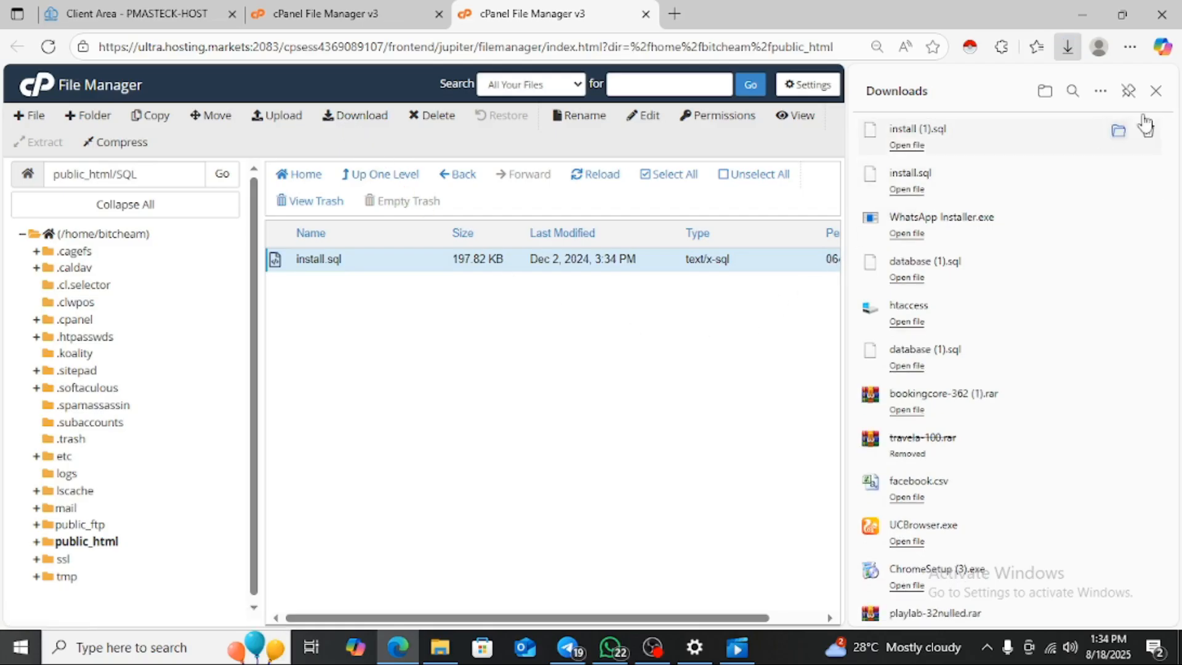
pyautogui.click(1156, 91)
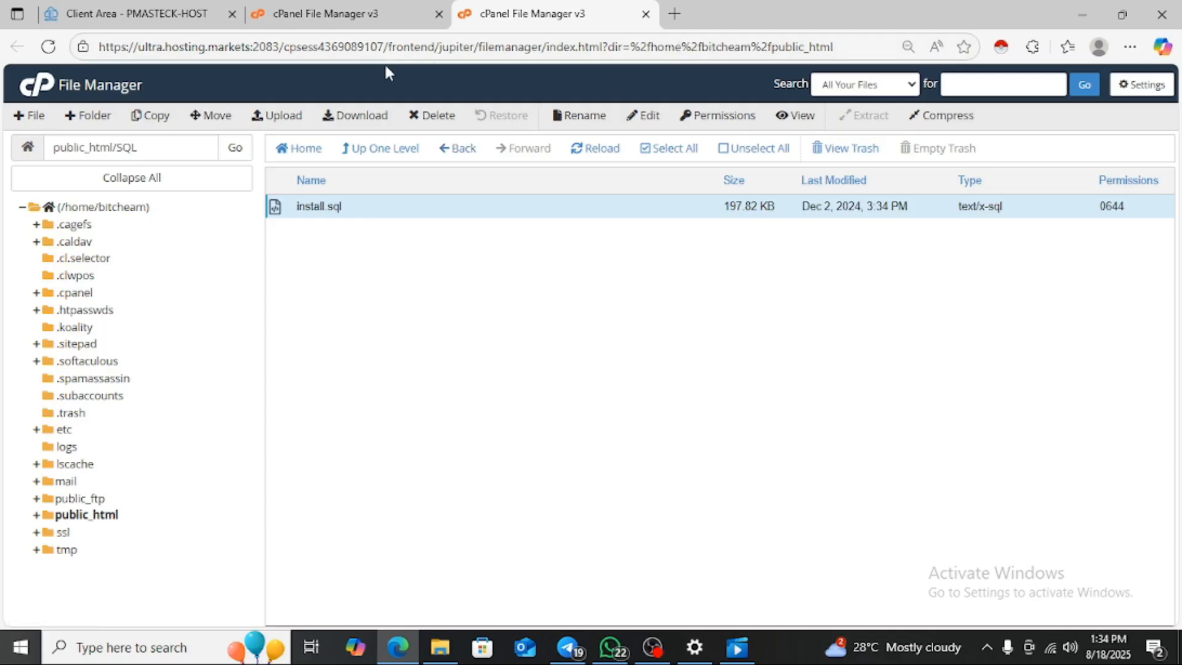
pyautogui.click(364, 17)
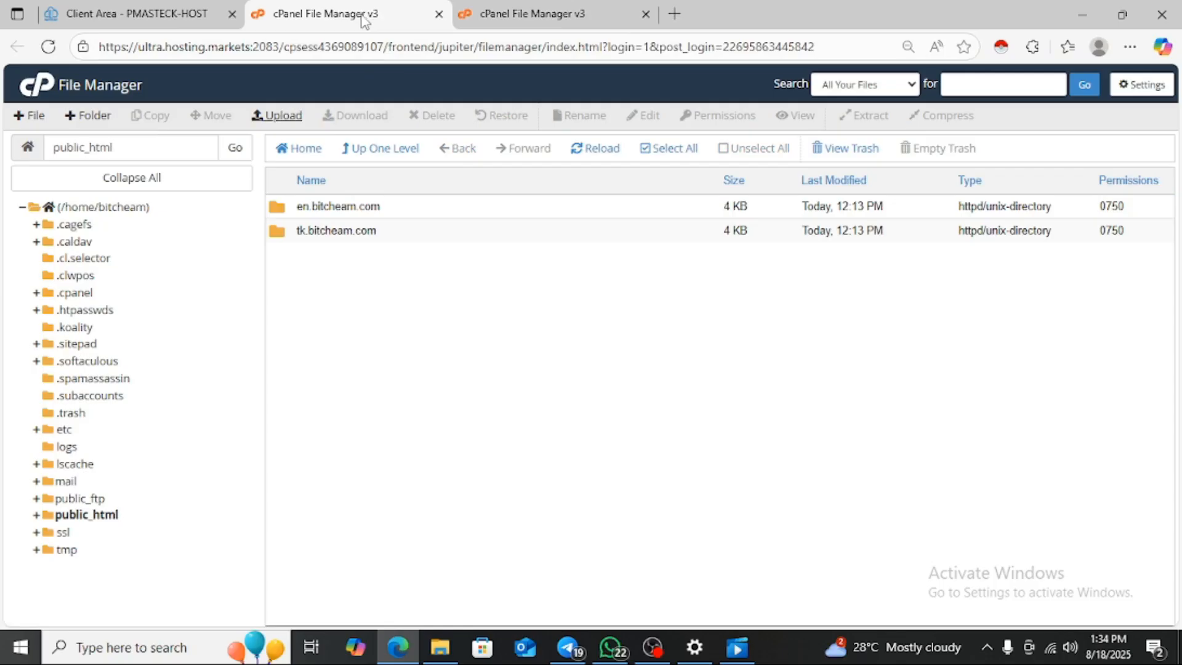
# - From the cPanel home page, search tools for 'data' and launch the Database Wizard
pyautogui.click(38, 96)
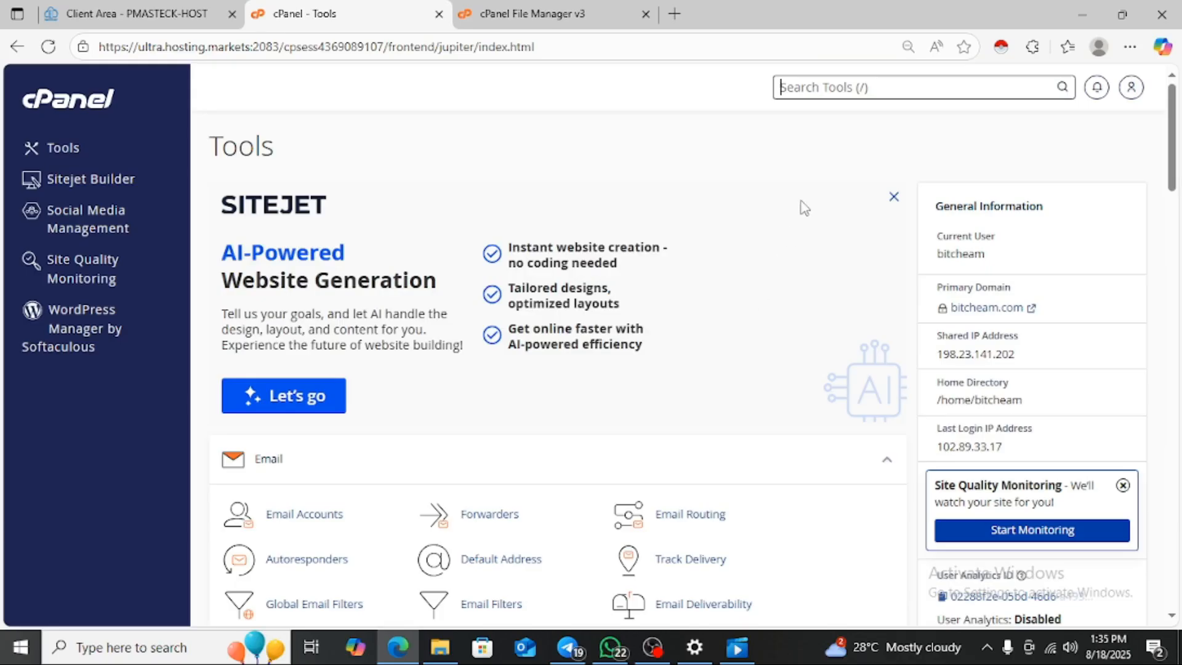
pyautogui.click(854, 87)
pyautogui.write('data')
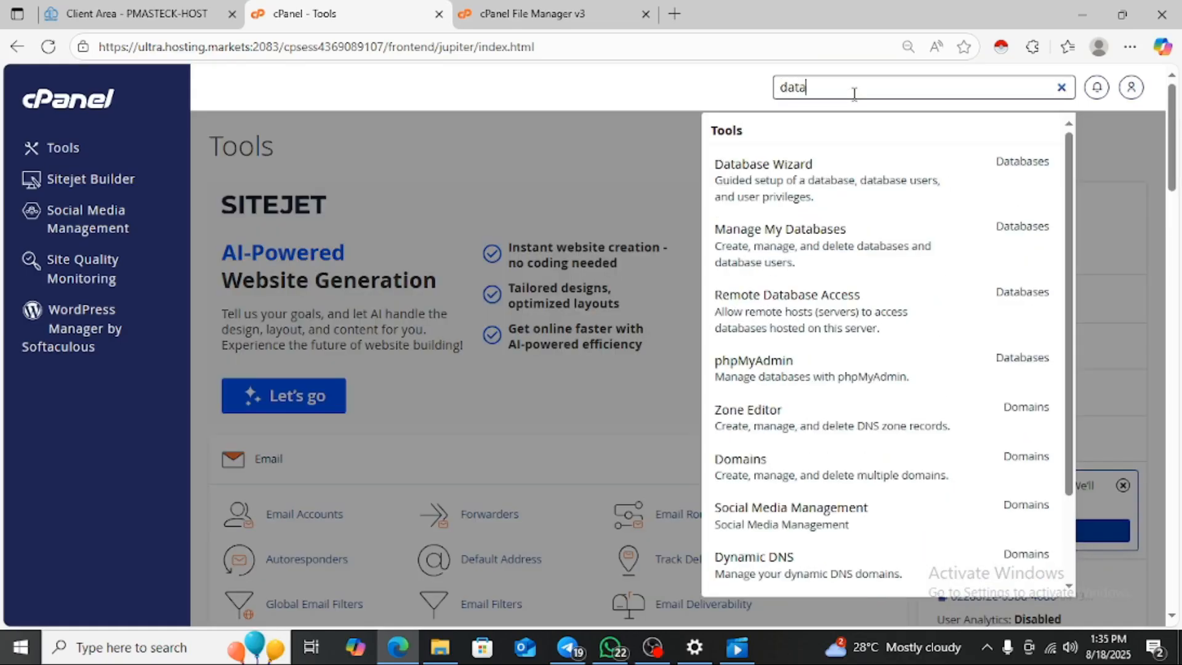
pyautogui.click(774, 182)
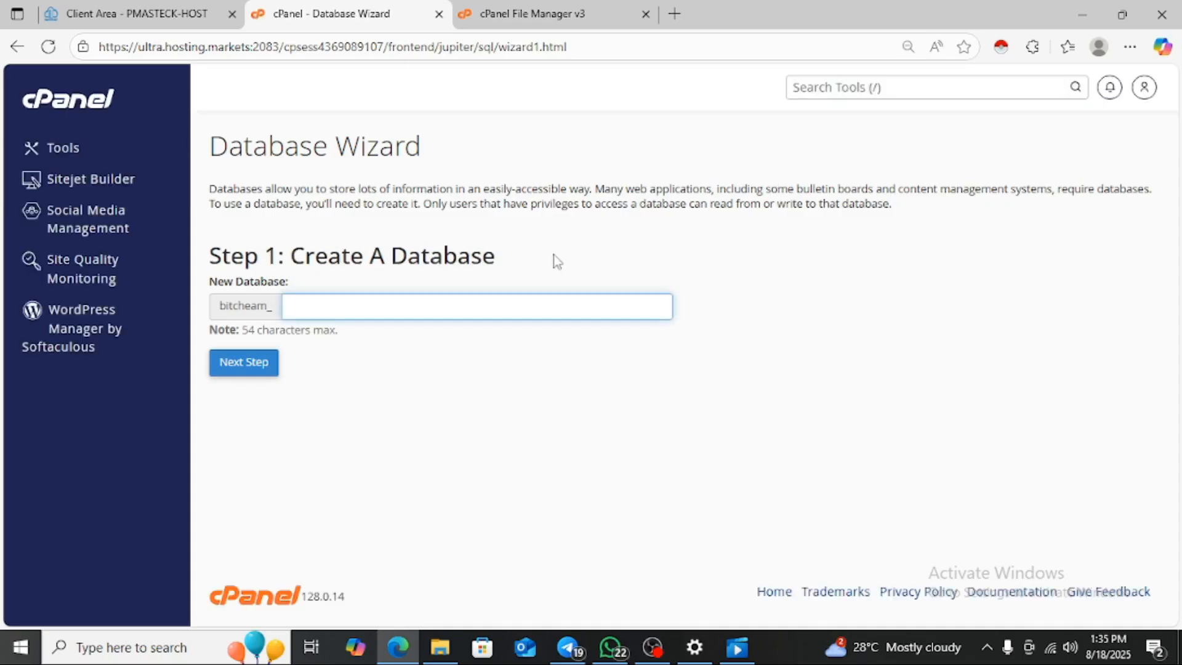
# - Create the database ptcpro2025
pyautogui.click(470, 302)
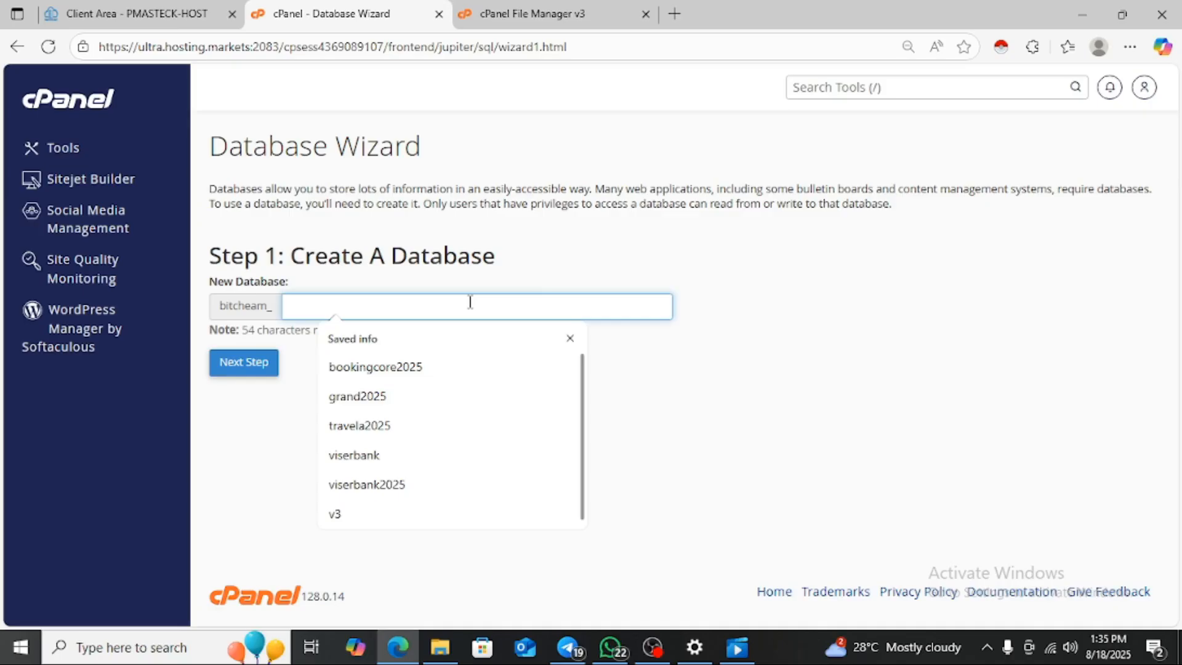
pyautogui.write('ptcpro2025')
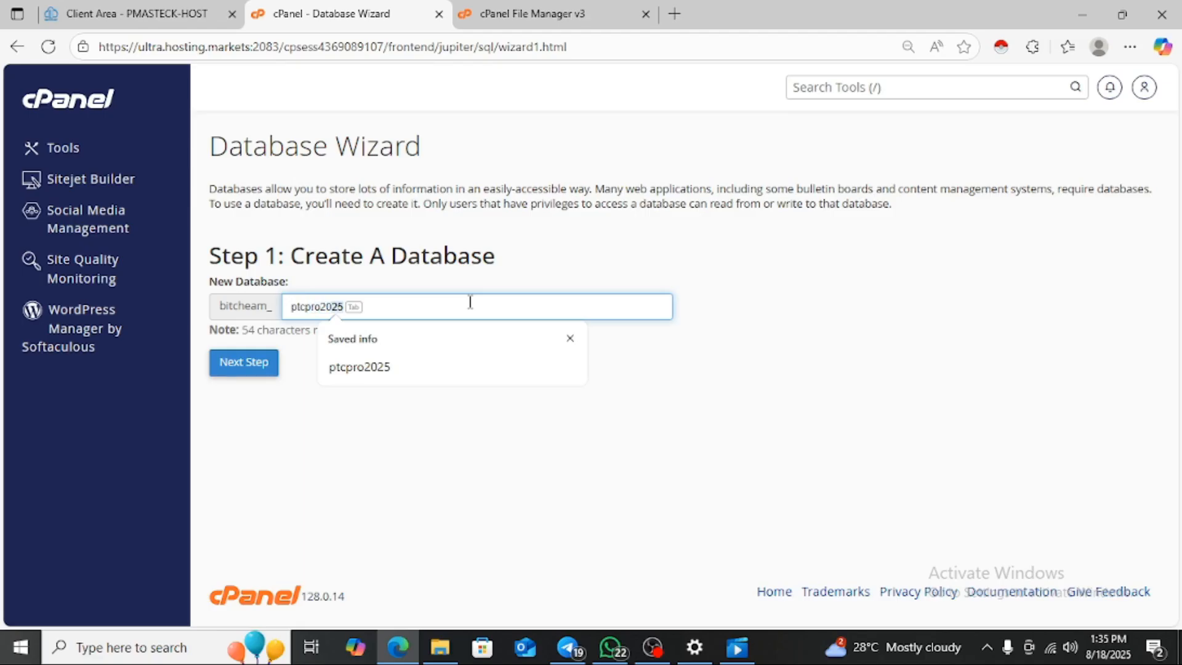
pyautogui.press('Tab')
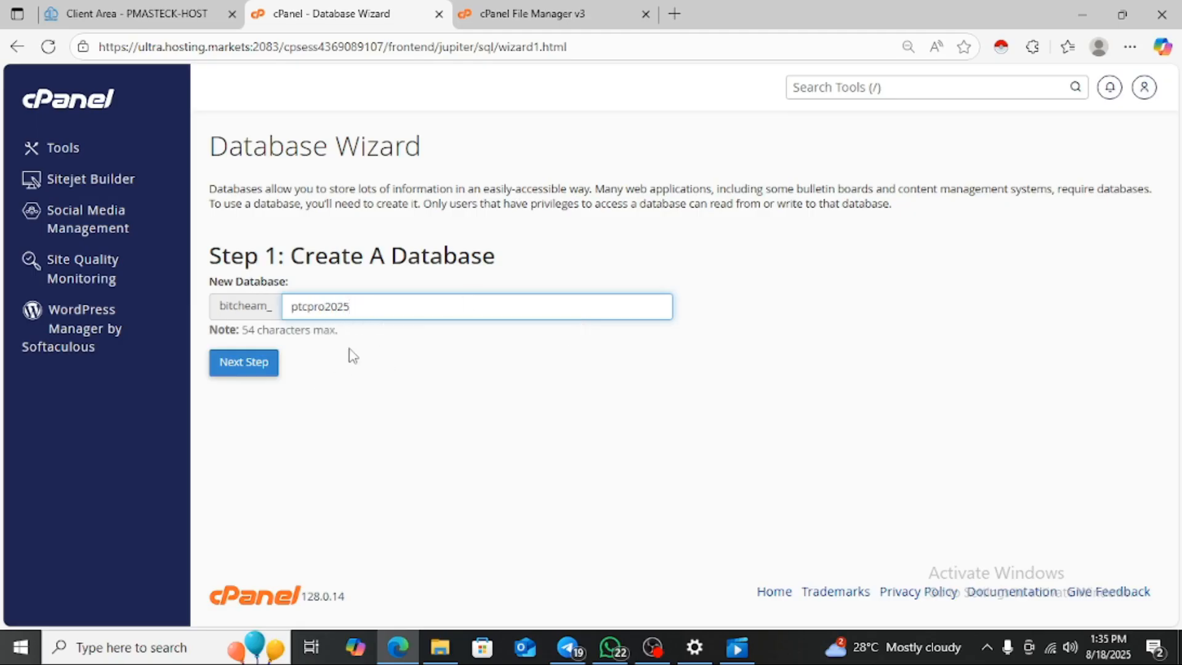
pyautogui.click(258, 368)
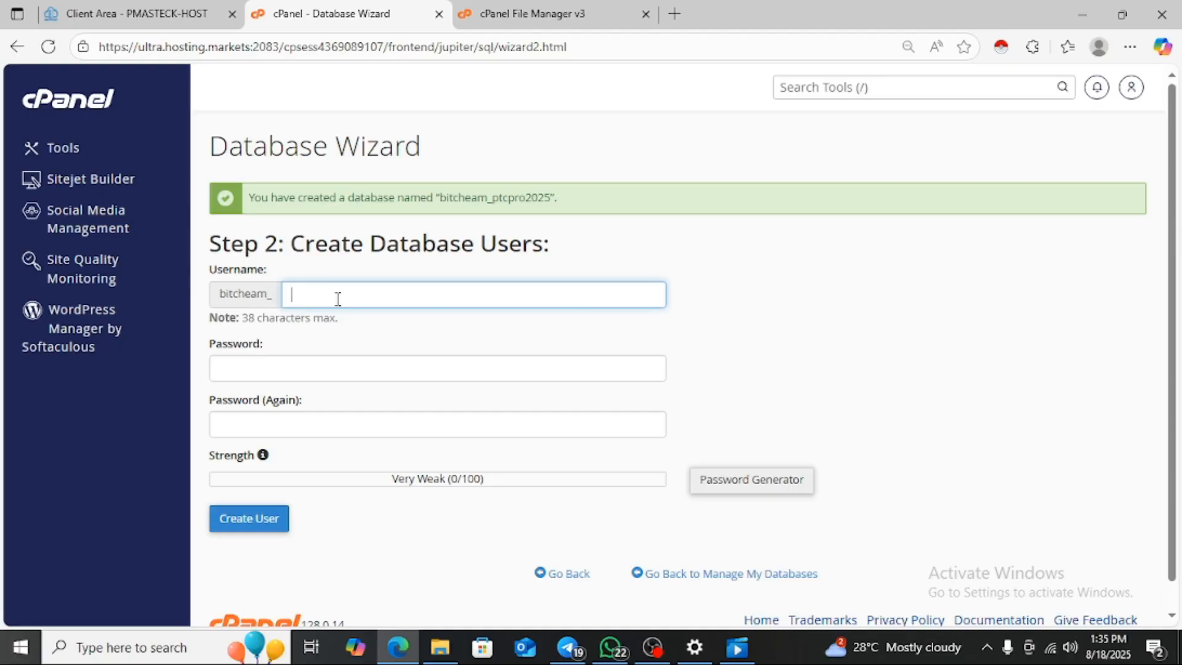
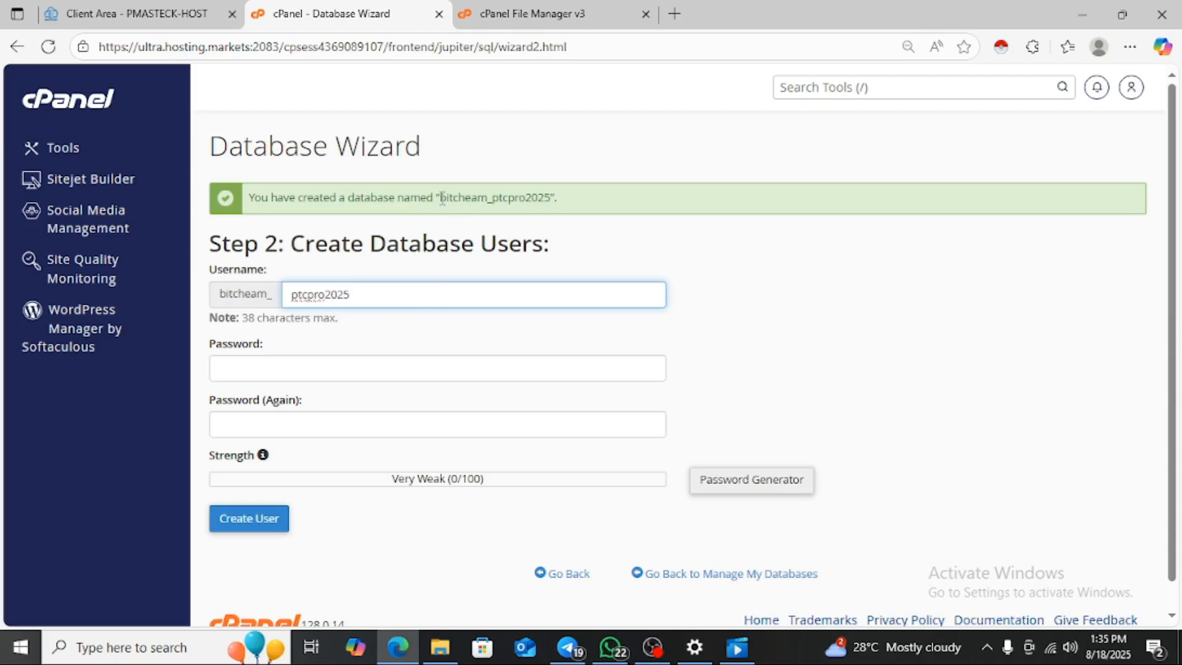
# - Create a new database user with its password, declining the browser's offer to save it
pyautogui.moveTo(441, 197); pyautogui.dragTo(550, 203)
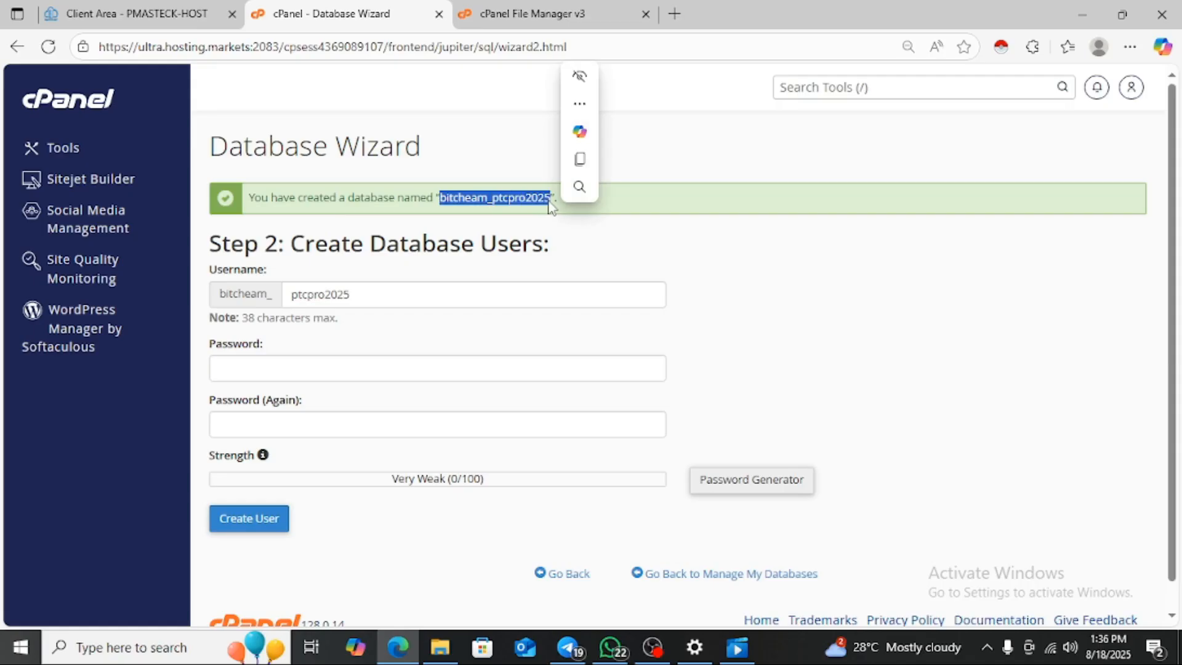
pyautogui.hotkey('ctrl', 'c')
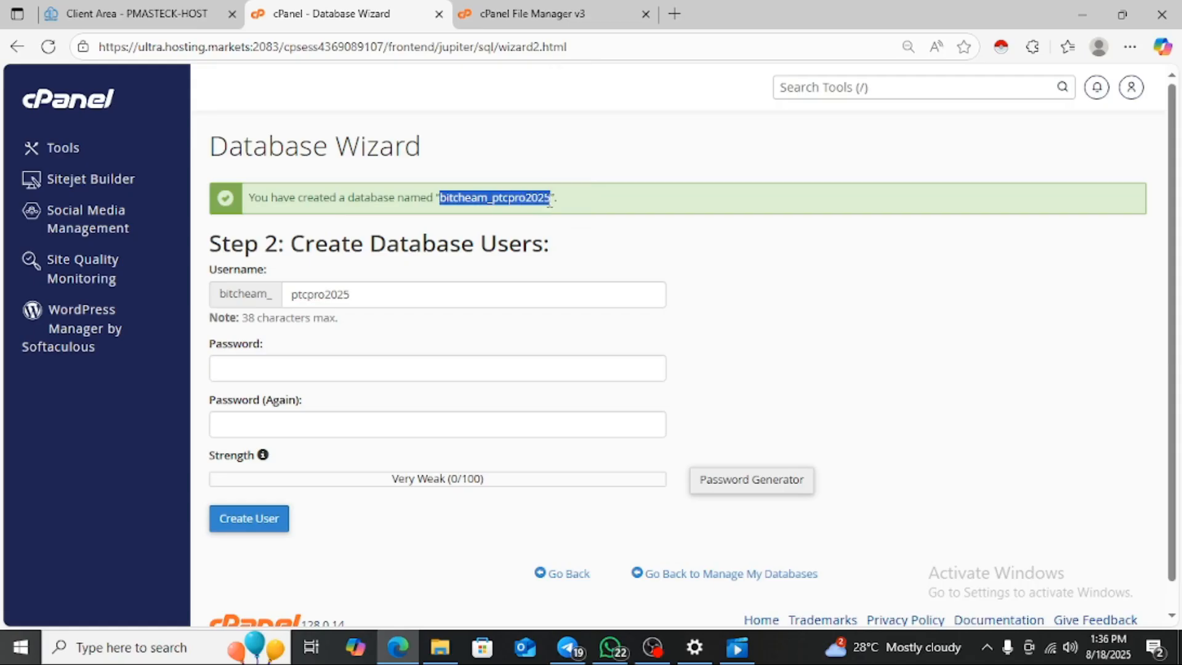
pyautogui.click(402, 375)
pyautogui.hotkey('ctrl', 'v')
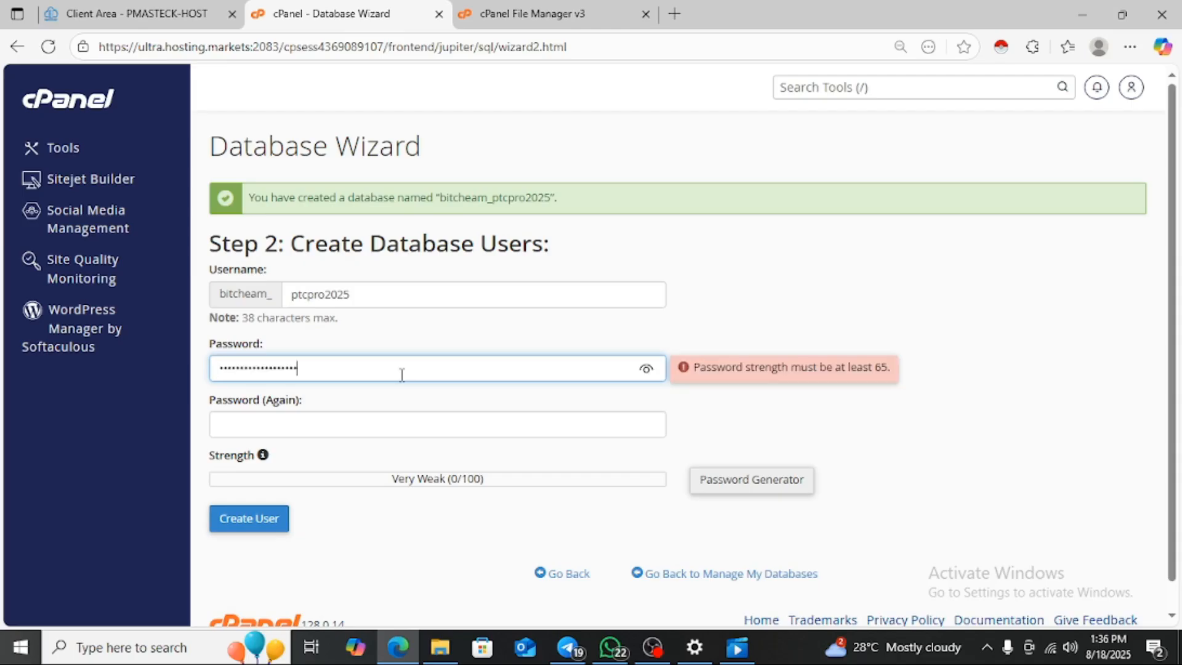
pyautogui.click(368, 421)
pyautogui.hotkey('ctrl', 'v')
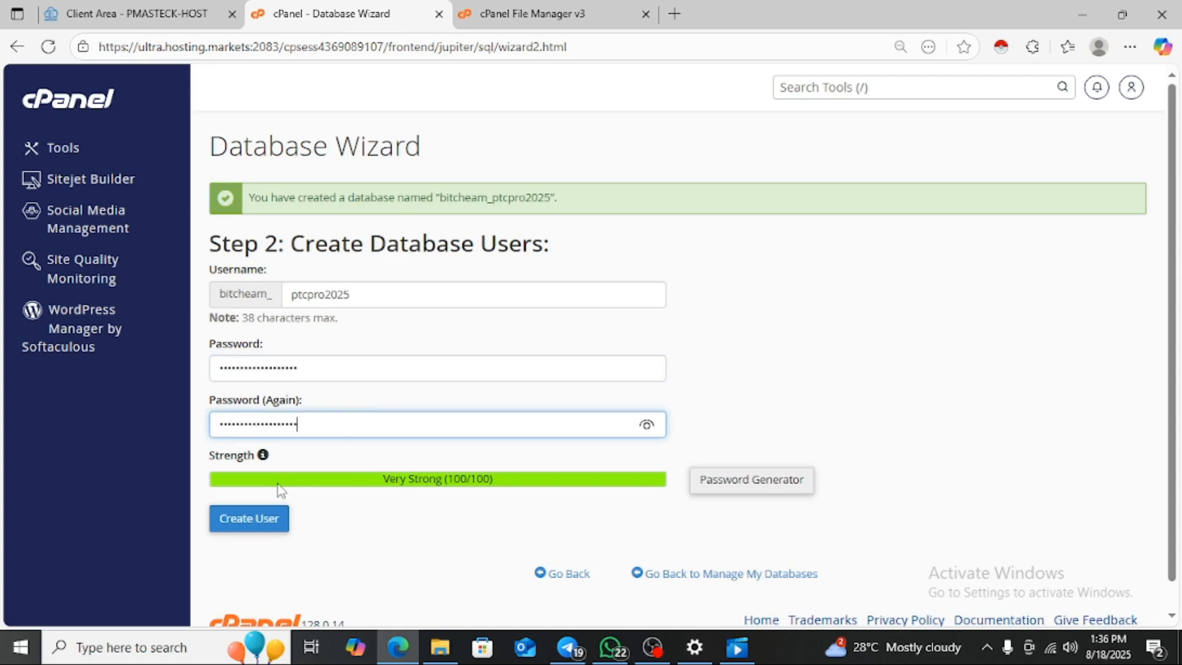
pyautogui.click(267, 522)
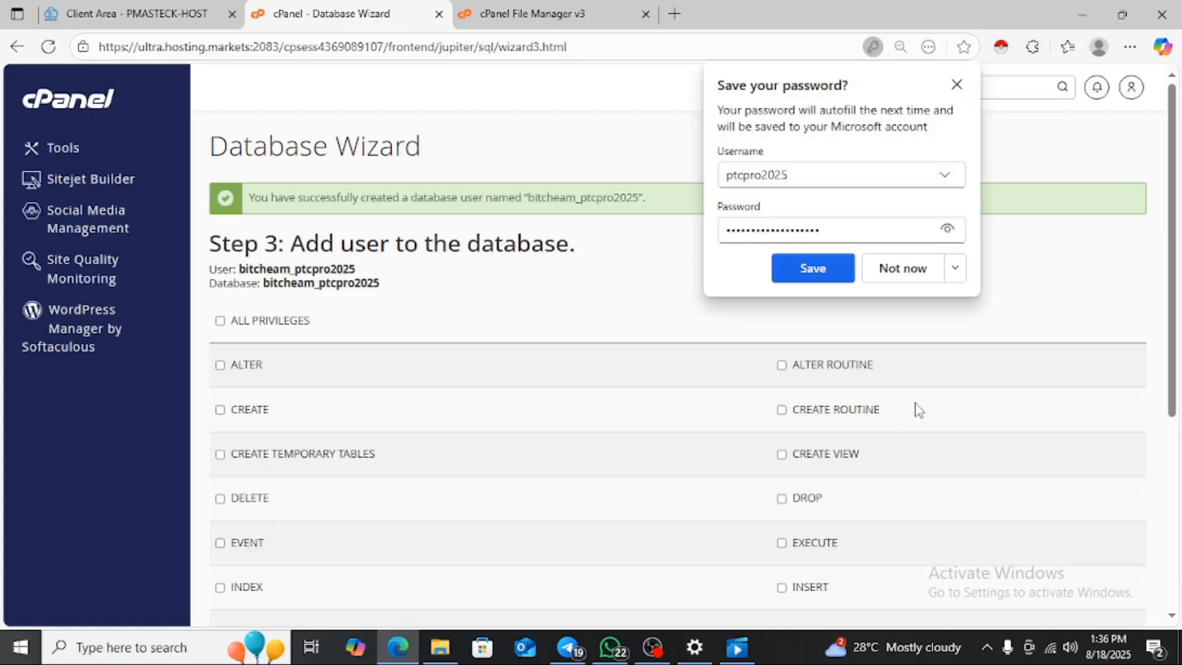
pyautogui.click(947, 229)
pyautogui.click(947, 230)
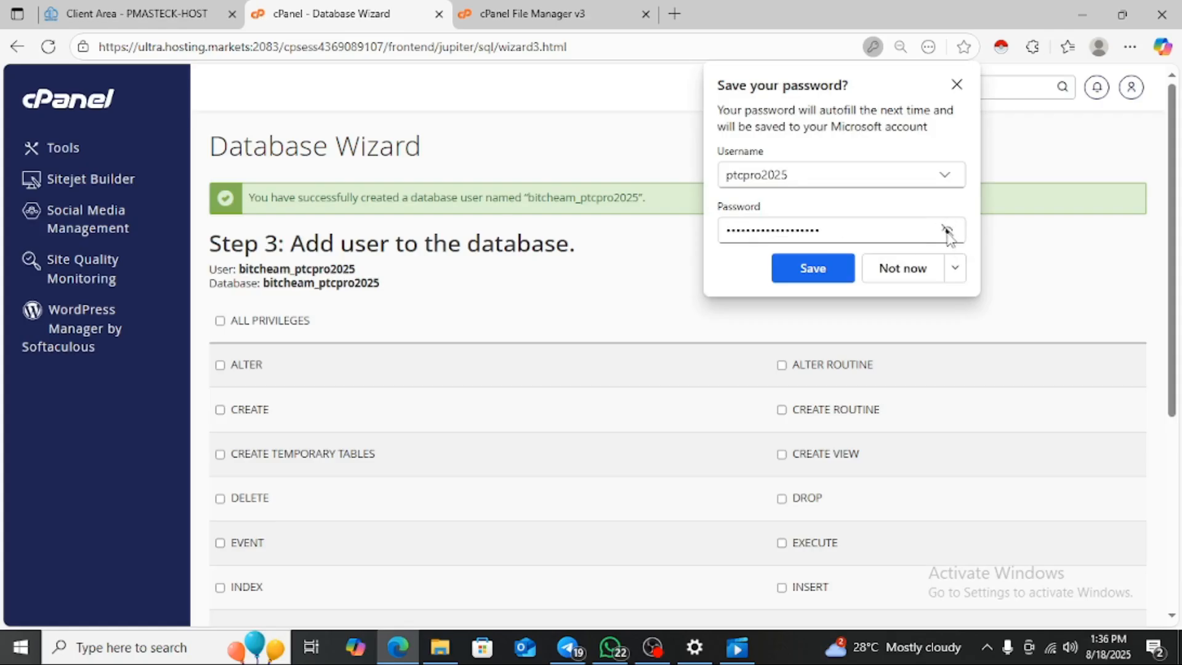
pyautogui.click(897, 276)
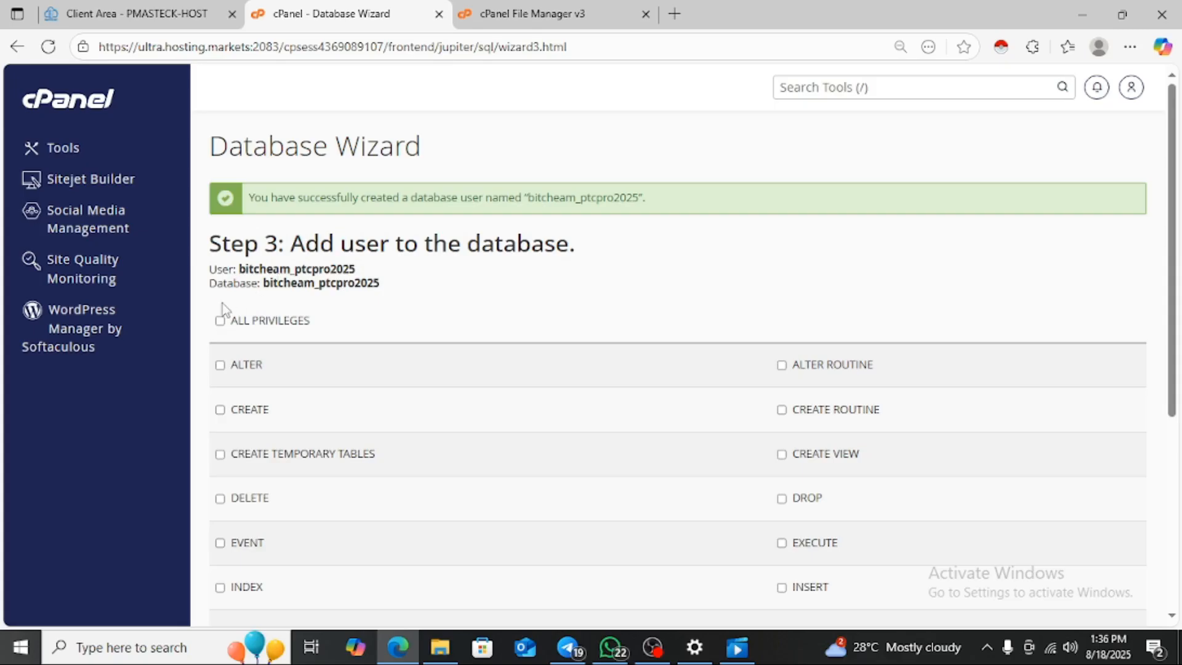
# - Grant the new user ALL PRIVILEGES on bitcheam_ptcpro2025
pyautogui.click(220, 322)
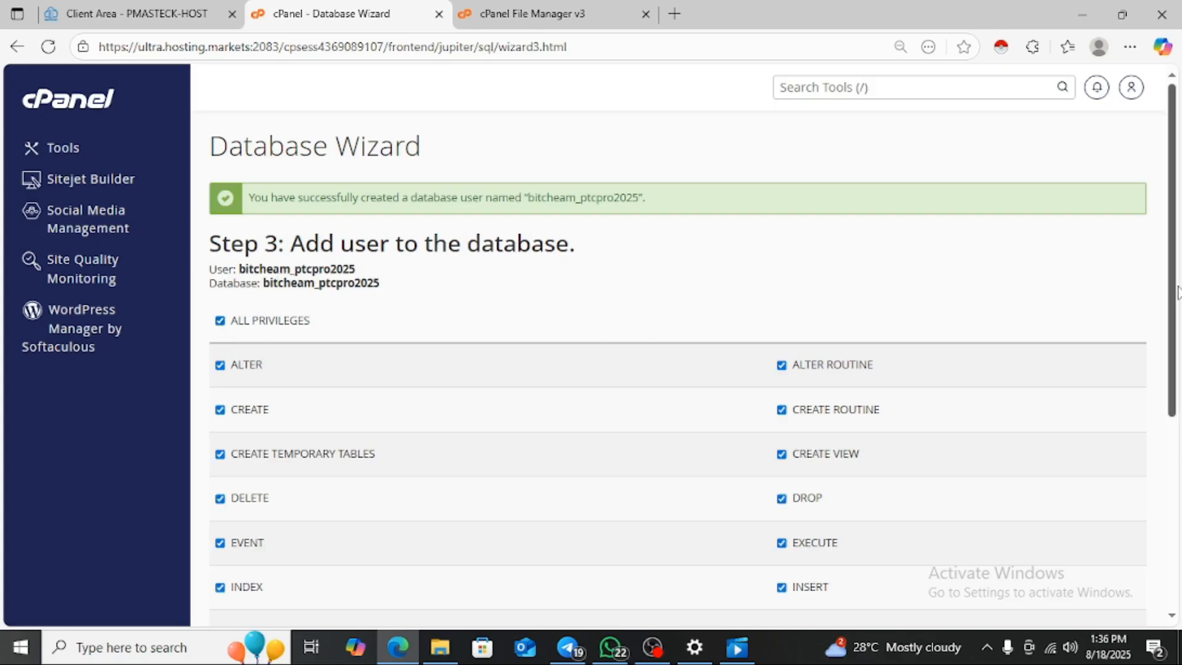
pyautogui.moveTo(1176, 294); pyautogui.dragTo(1177, 418)
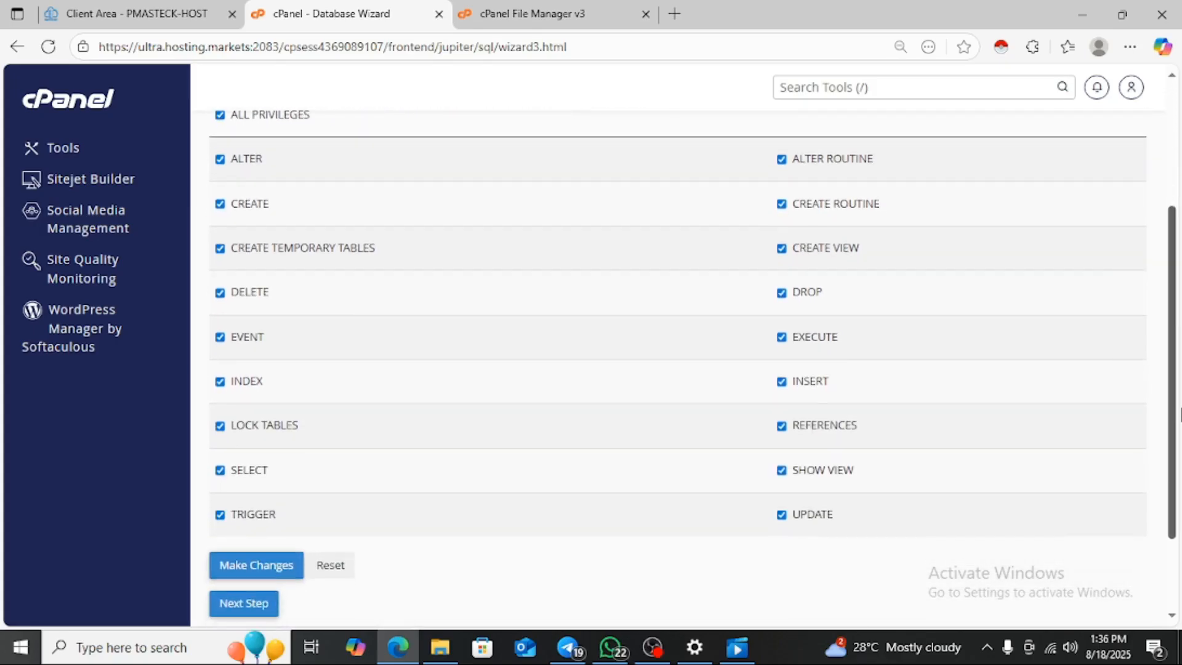
pyautogui.click(275, 569)
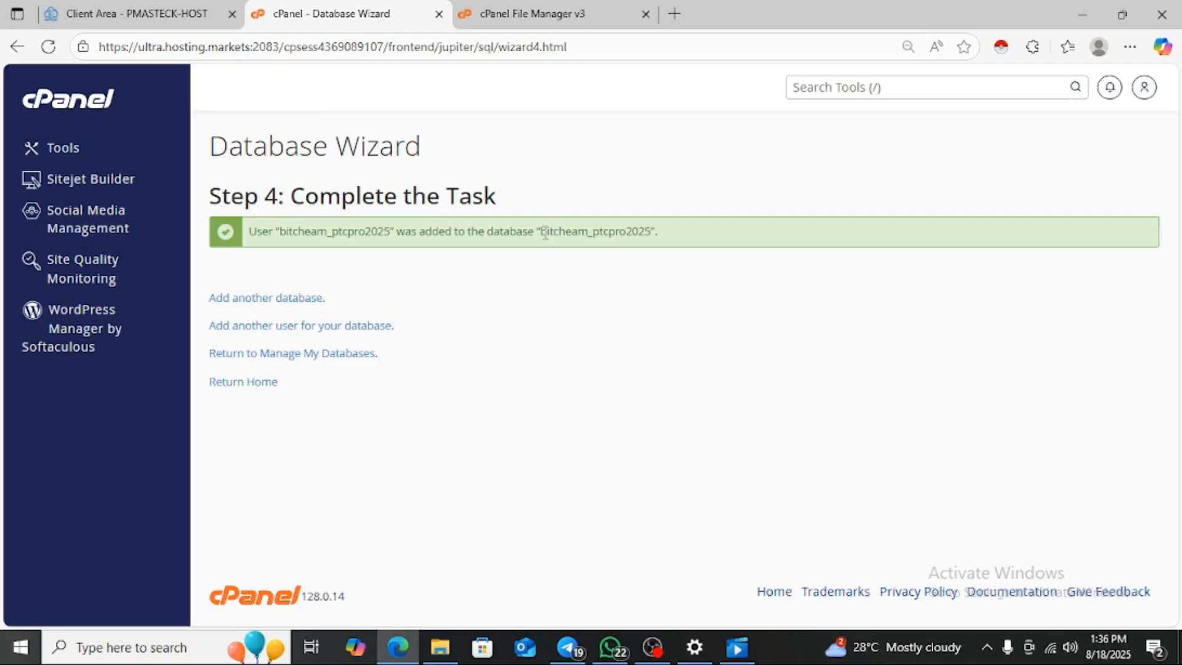
# - Copy the full database name, then go back to public_html in File Manager and open the .env file's actions
pyautogui.moveTo(543, 232); pyautogui.dragTo(653, 240)
pyautogui.hotkey('ctrl', 'c')
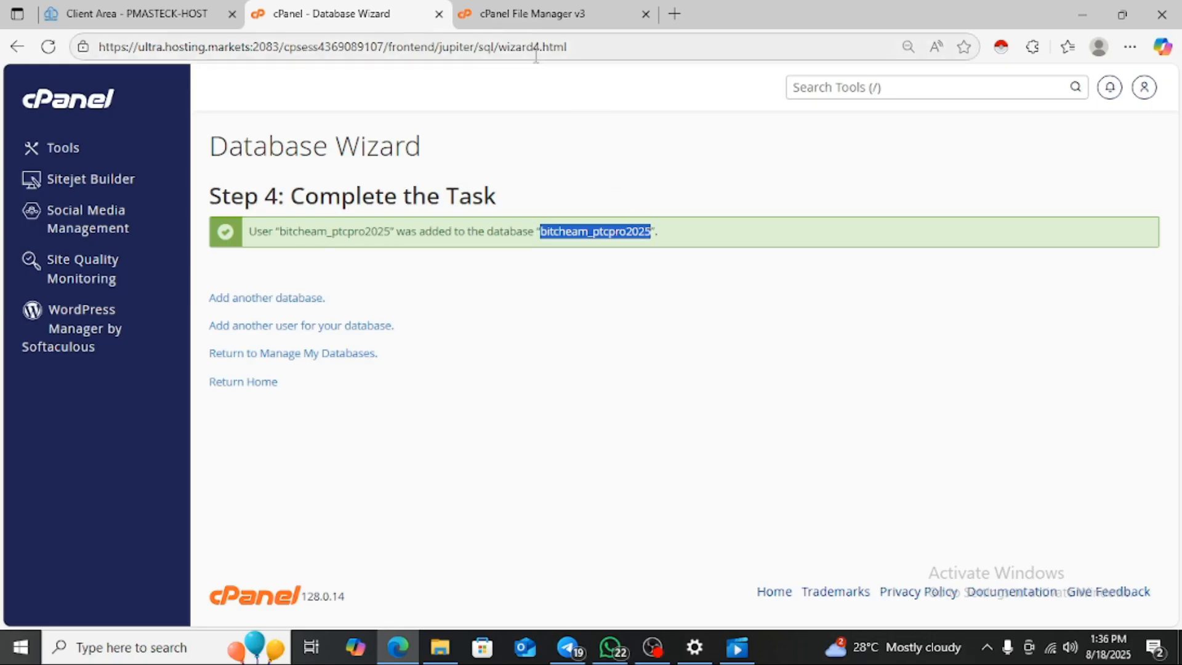
pyautogui.click(525, 20)
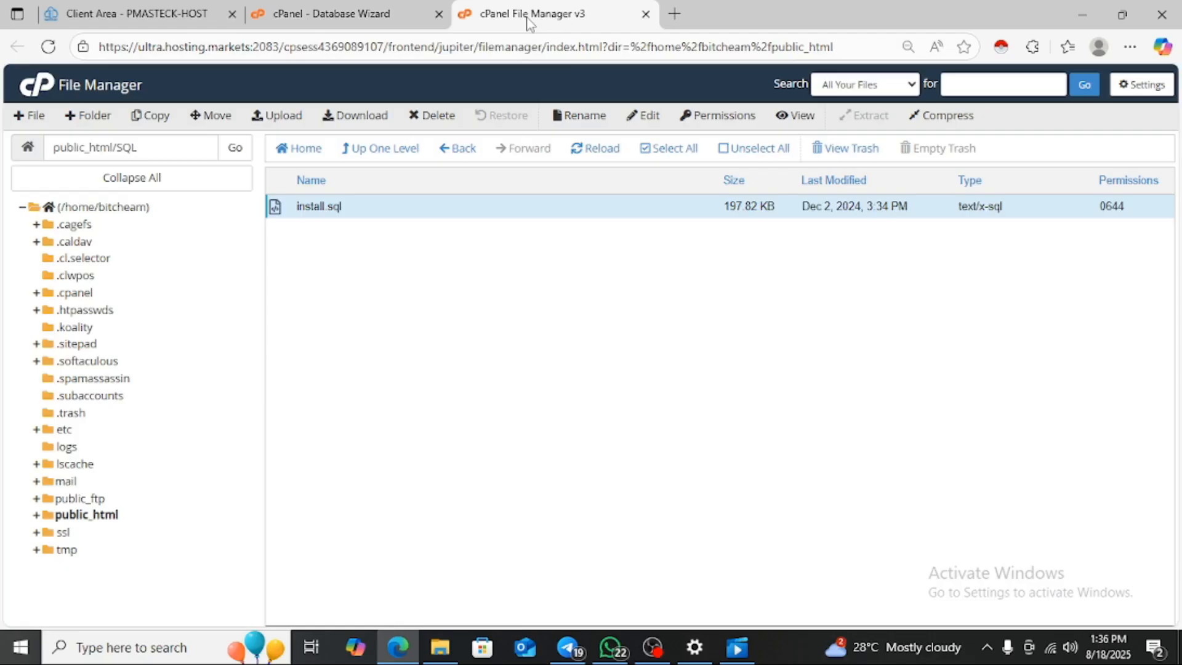
pyautogui.click(373, 20)
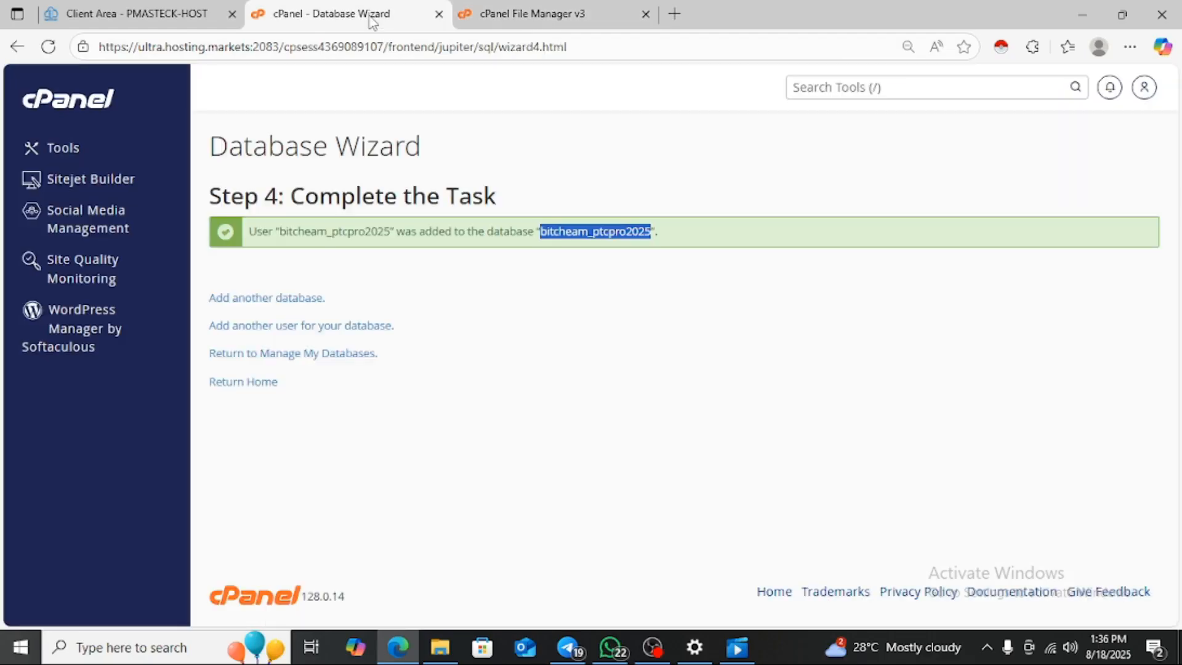
pyautogui.click(502, 19)
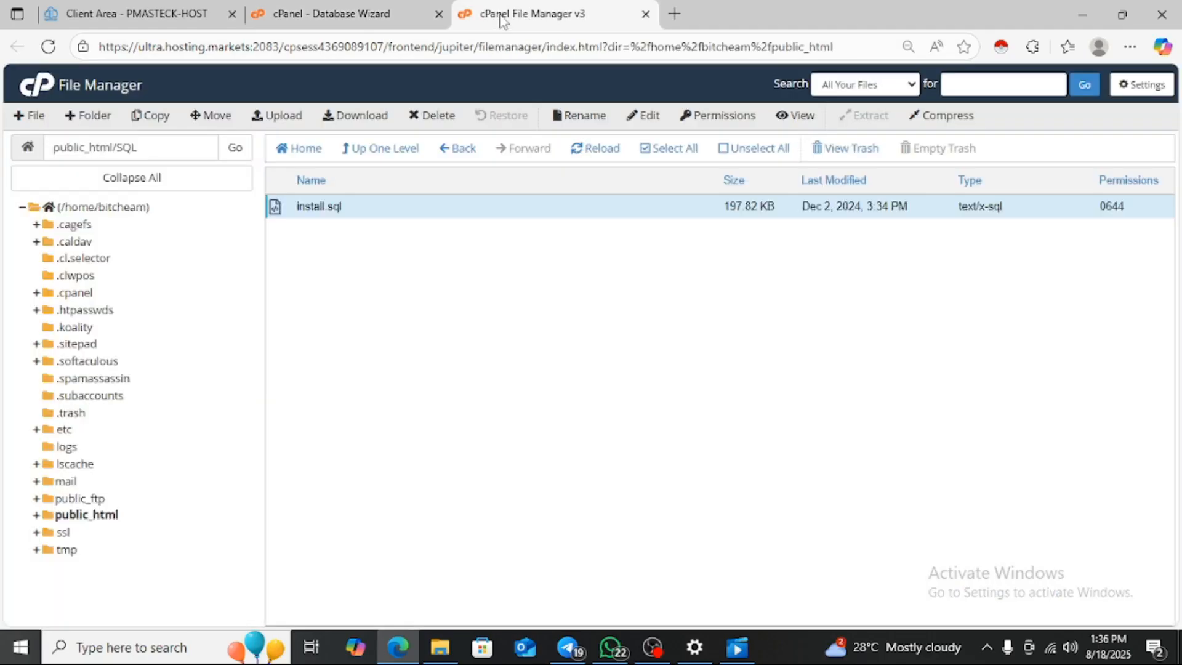
pyautogui.click(381, 159)
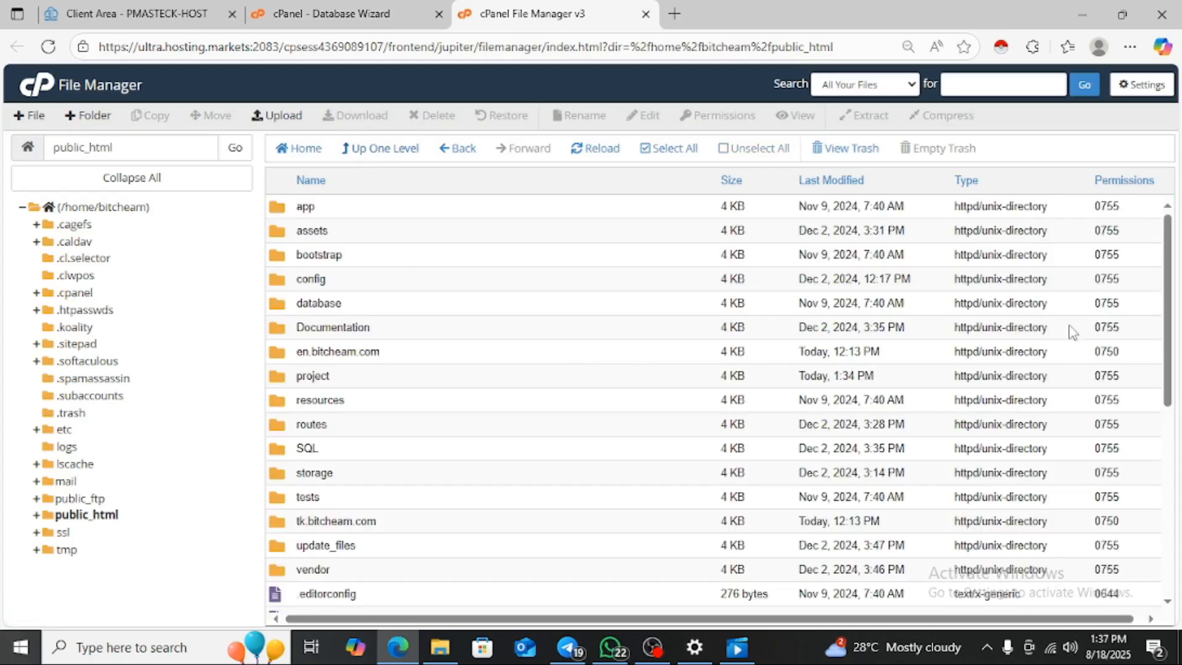
pyautogui.moveTo(1170, 305); pyautogui.dragTo(1168, 324)
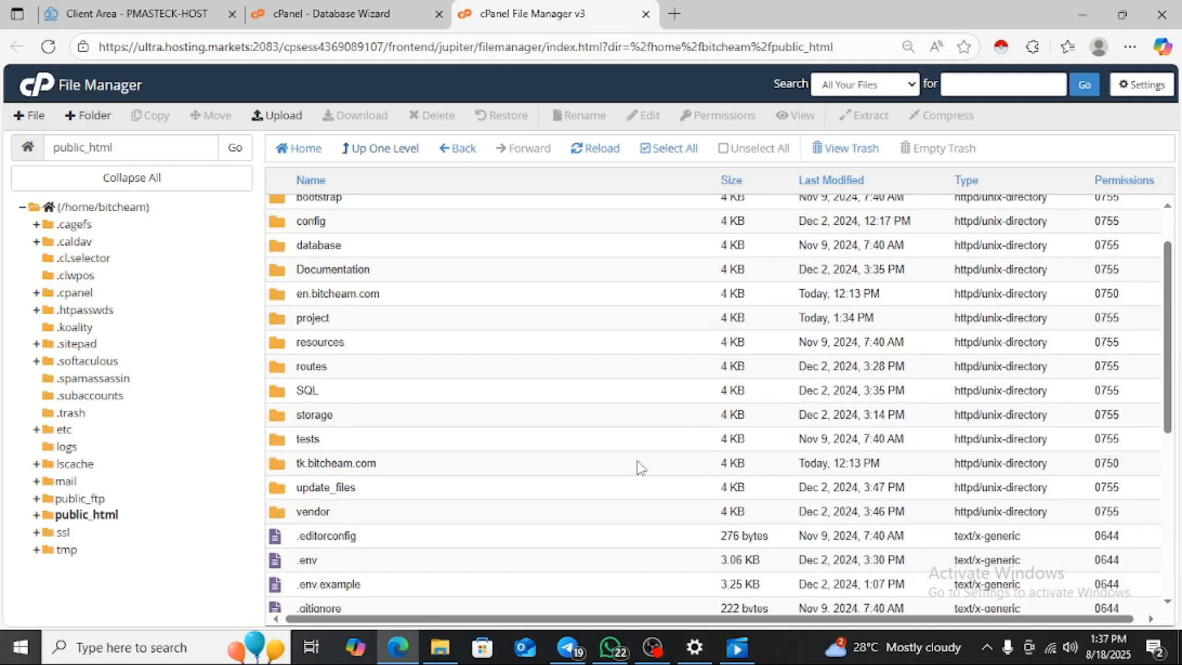
pyautogui.click(459, 566)
pyautogui.rightClick(459, 565)
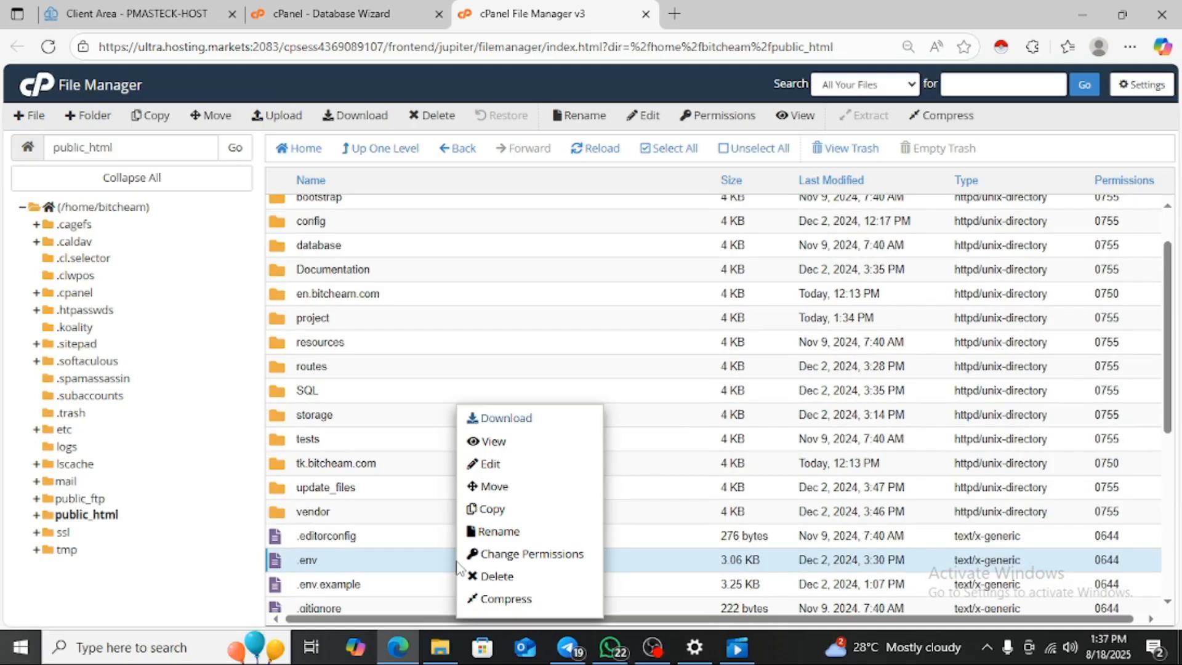
# - In the .env editor, fill in the bitcheam_ptcpro2025 database name, username and password
pyautogui.click(528, 474)
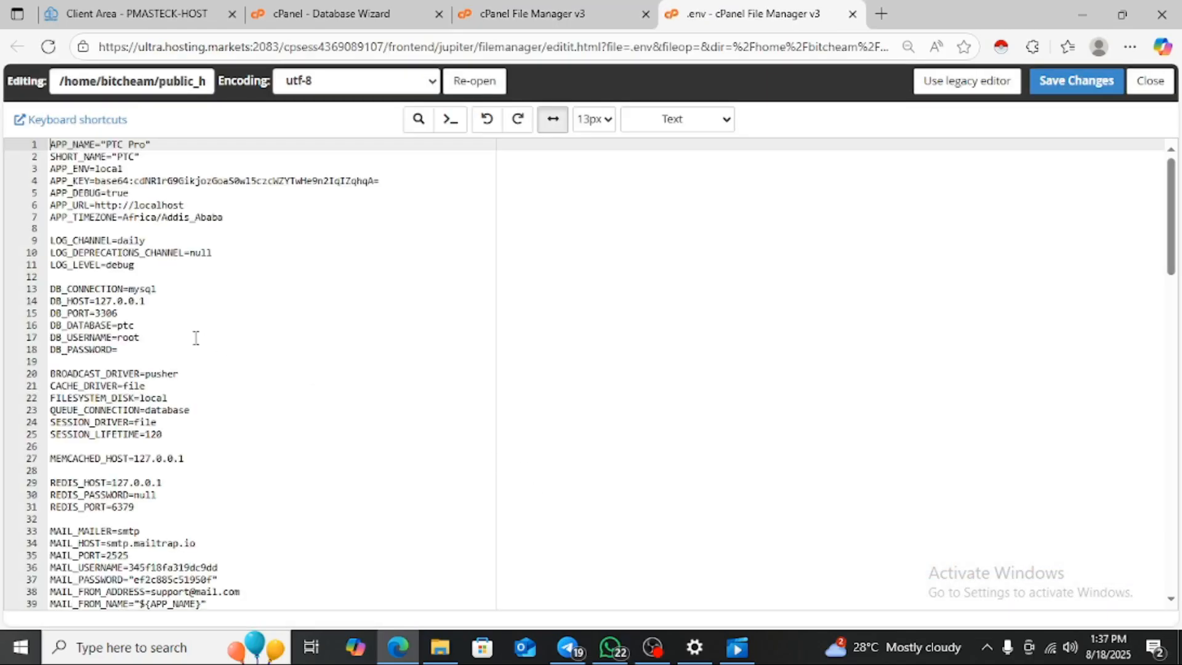
pyautogui.click(150, 324)
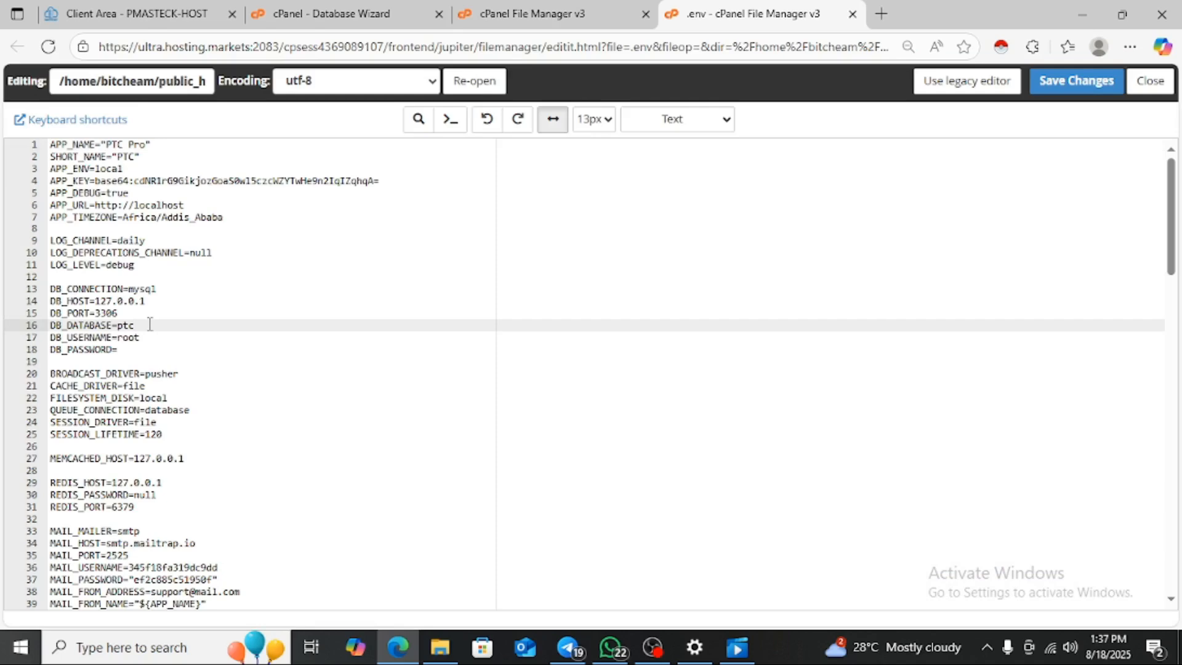
pyautogui.press('BackSpace')
pyautogui.press('BackSpace')
pyautogui.press('BackSpace')
pyautogui.write('bitcheam_ptcpro2025')
pyautogui.click(153, 338)
pyautogui.press('BackSpace')
pyautogui.press('BackSpace')
pyautogui.press('BackSpace')
pyautogui.press('BackSpace')
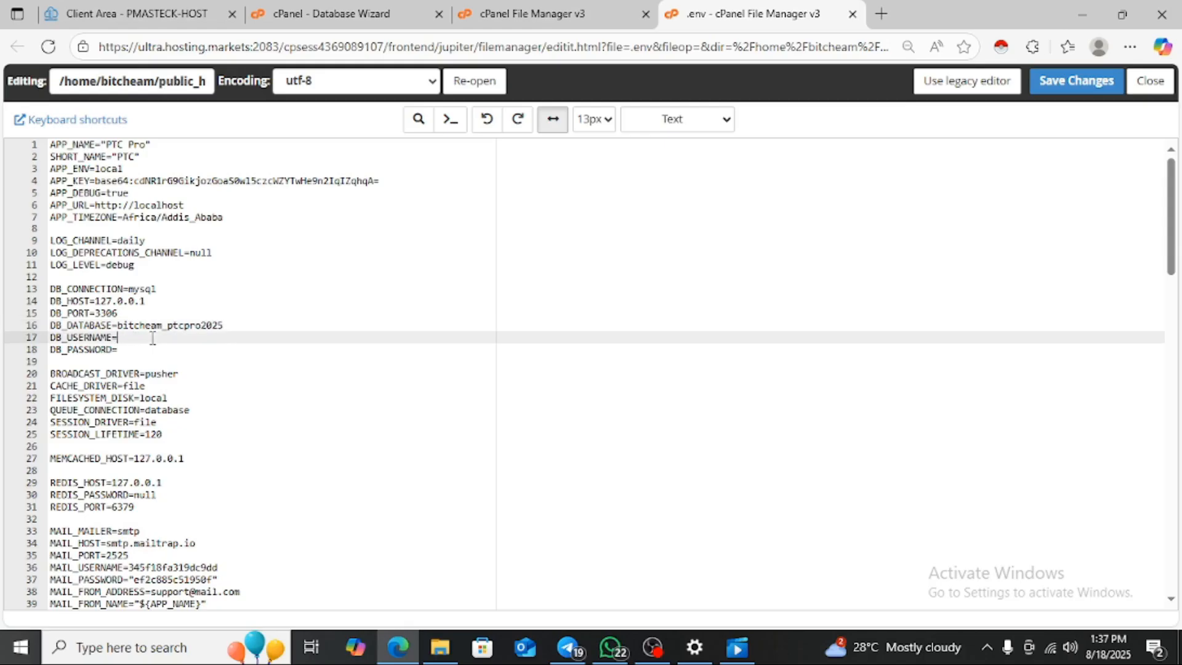
pyautogui.write('bitcheam_ptcpro2025')
pyautogui.click(131, 352)
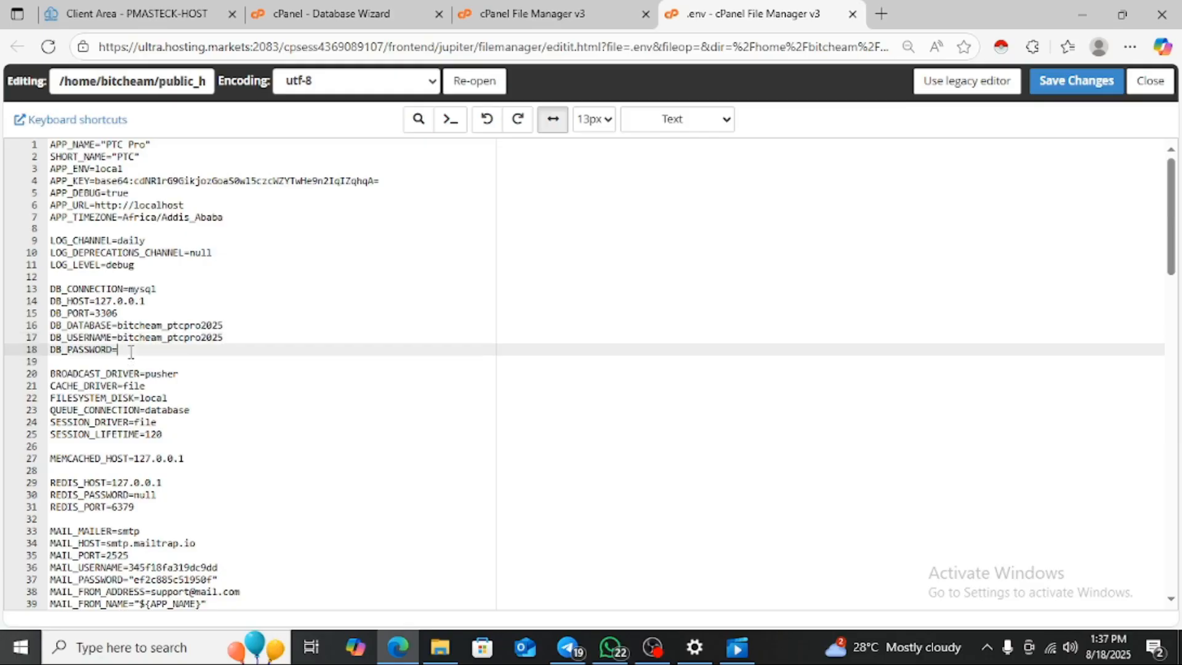
pyautogui.hotkey('ctrl', 'v')
pyautogui.click(193, 204)
pyautogui.press('BackSpace')
pyautogui.press('BackSpace')
pyautogui.press('BackSpace')
pyautogui.press('BackSpace')
pyautogui.press('BackSpace')
pyautogui.press('BackSpace')
pyautogui.press('BackSpace')
pyautogui.press('BackSpace')
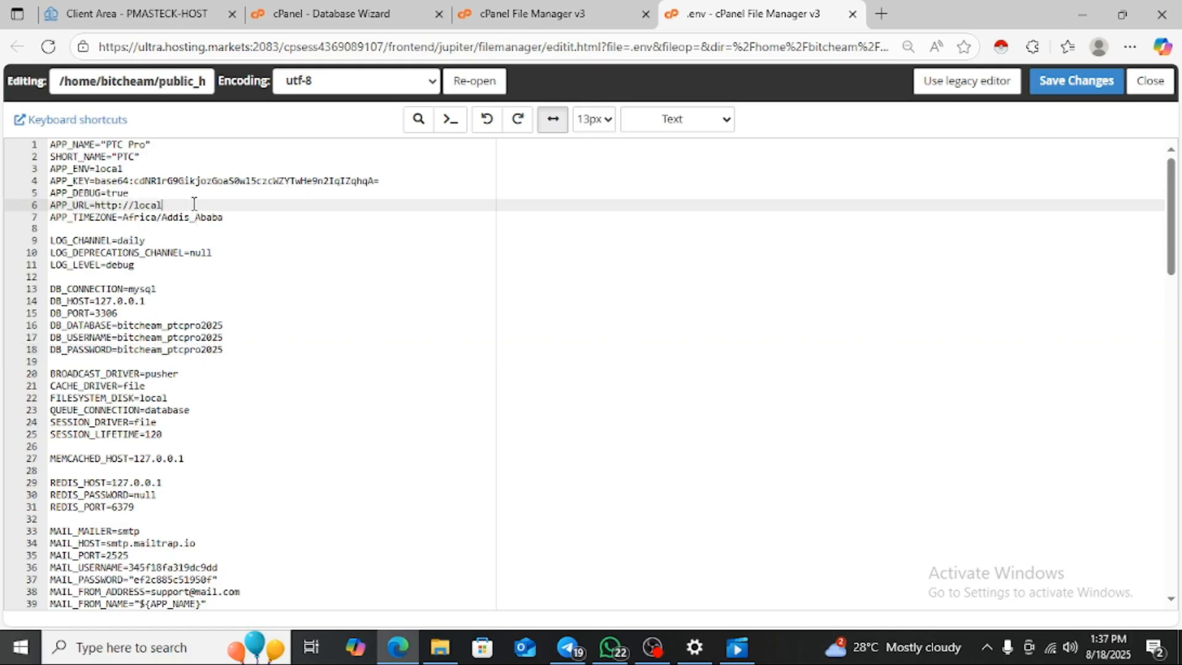
pyautogui.press('BackSpace')
pyautogui.write('www.bitcheam.com')
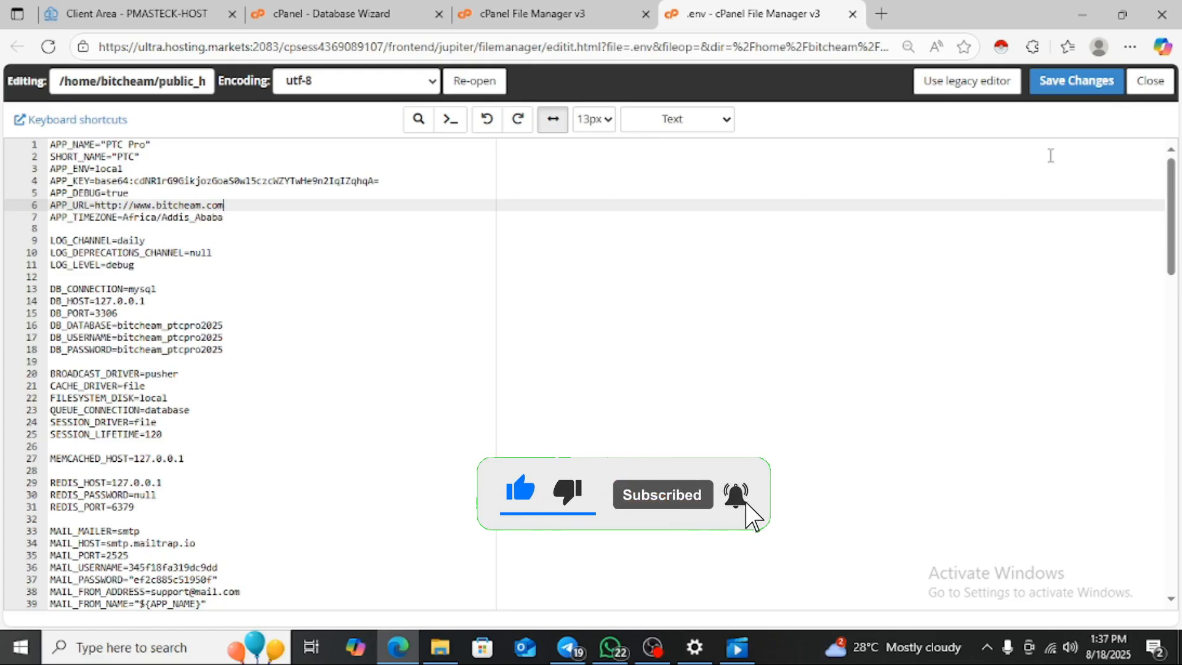
pyautogui.click(1088, 91)
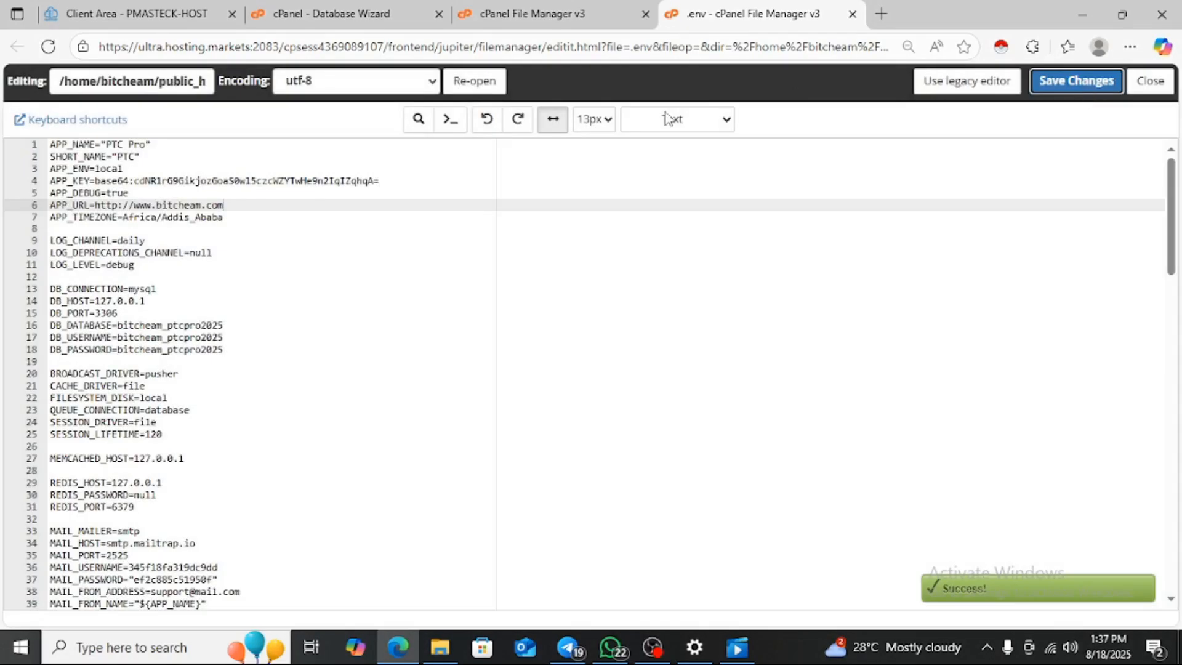
pyautogui.click(348, 21)
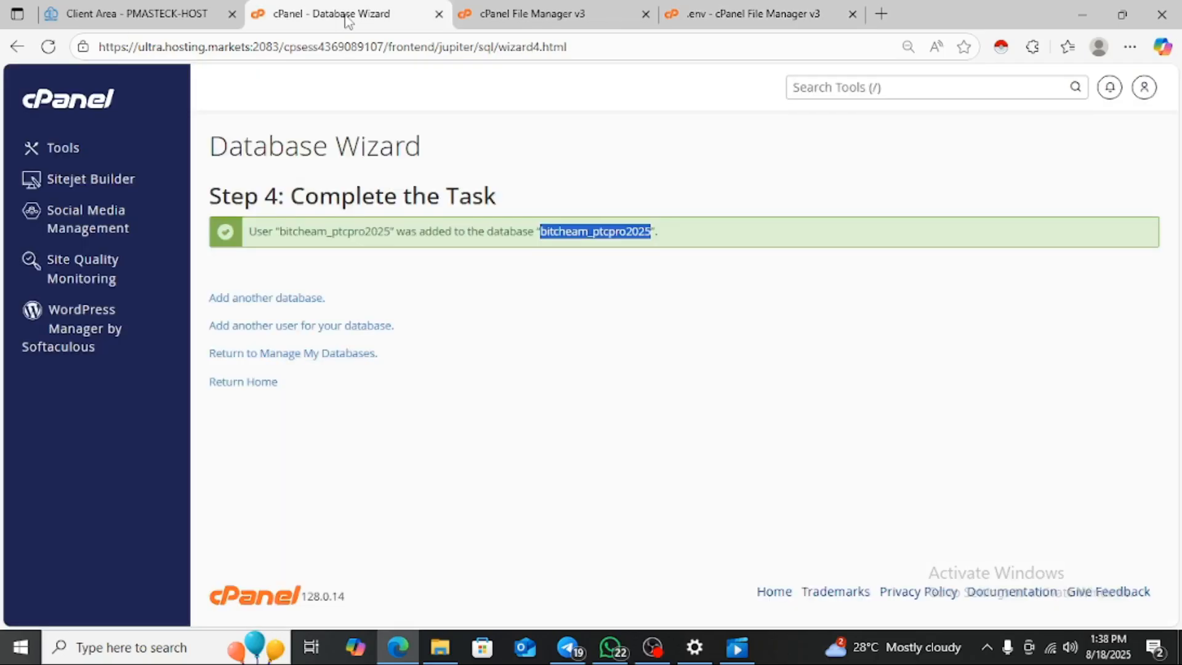
# - Search the cPanel tools for 'php' and launch phpMyAdmin
pyautogui.click(812, 95)
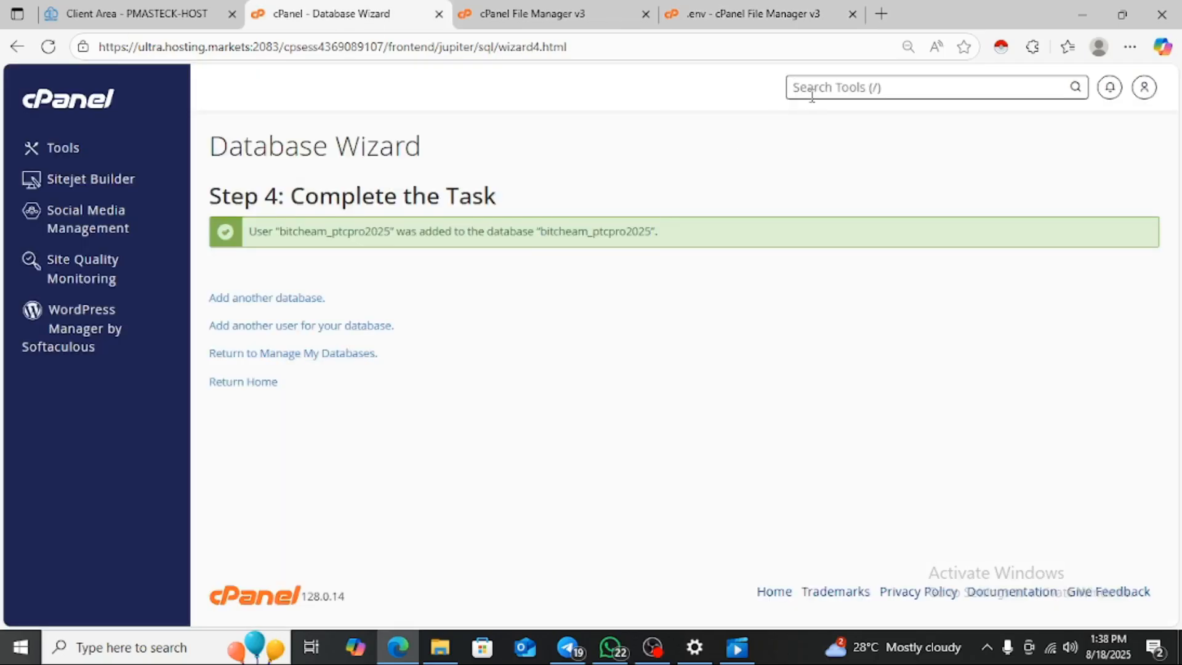
pyautogui.write('php')
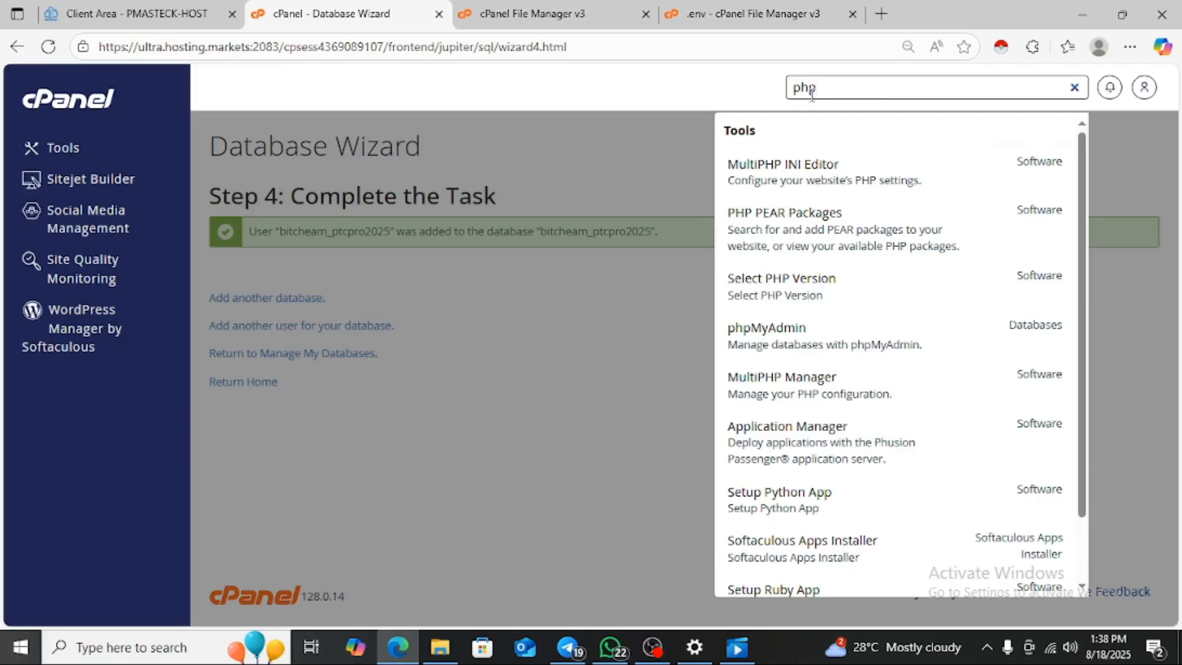
pyautogui.click(773, 336)
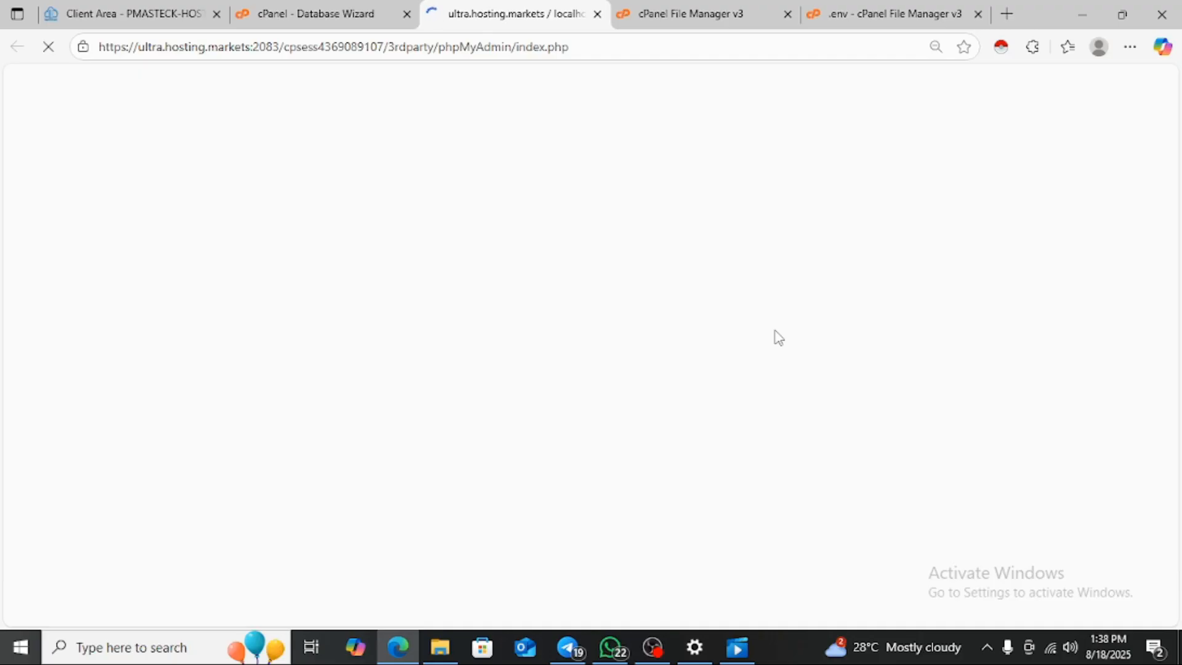
# - Check the public_html listing and .env file while waiting, then view the loaded phpMyAdmin home page
pyautogui.click(333, 9)
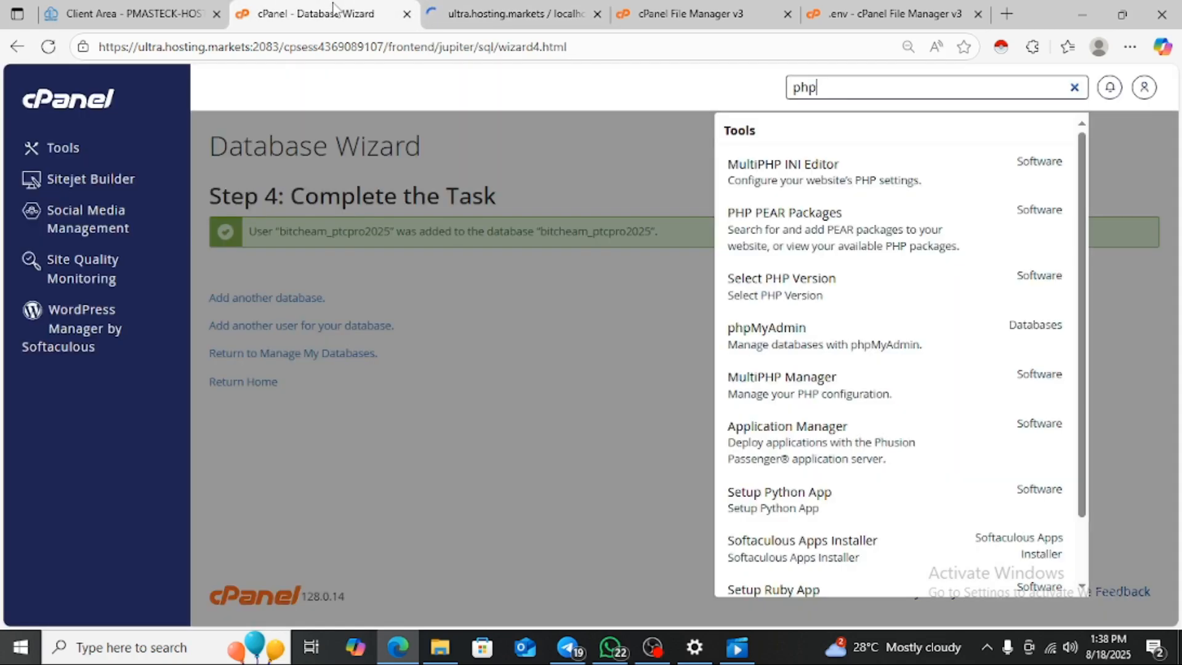
pyautogui.click(663, 9)
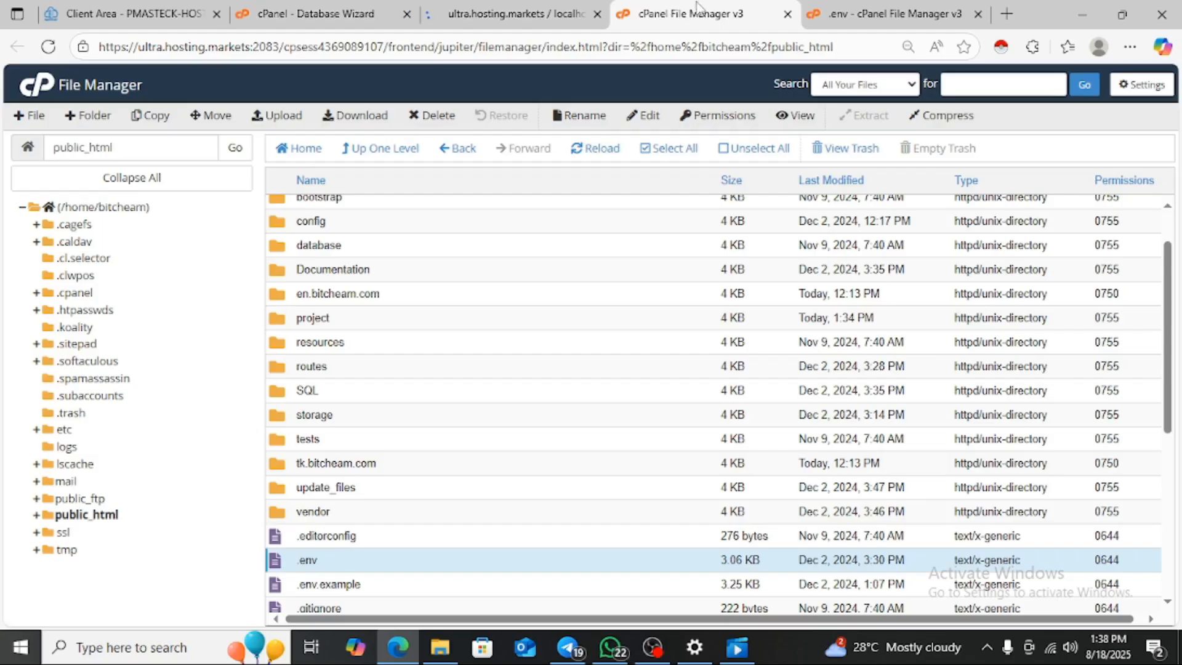
pyautogui.click(829, 15)
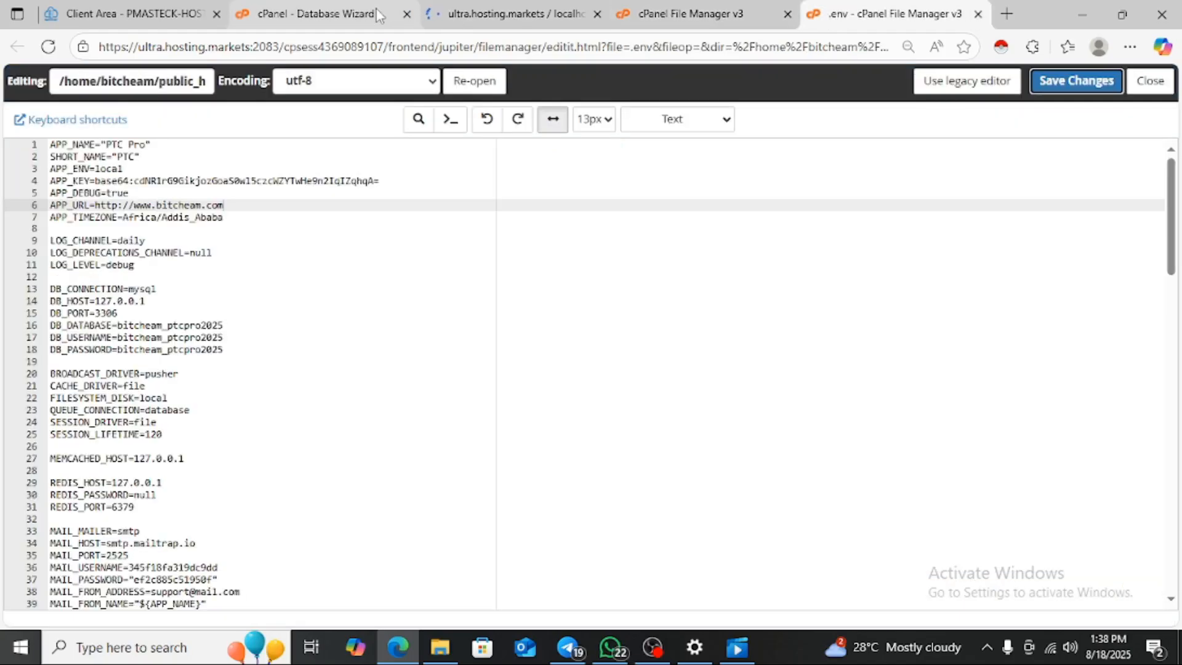
pyautogui.click(459, 16)
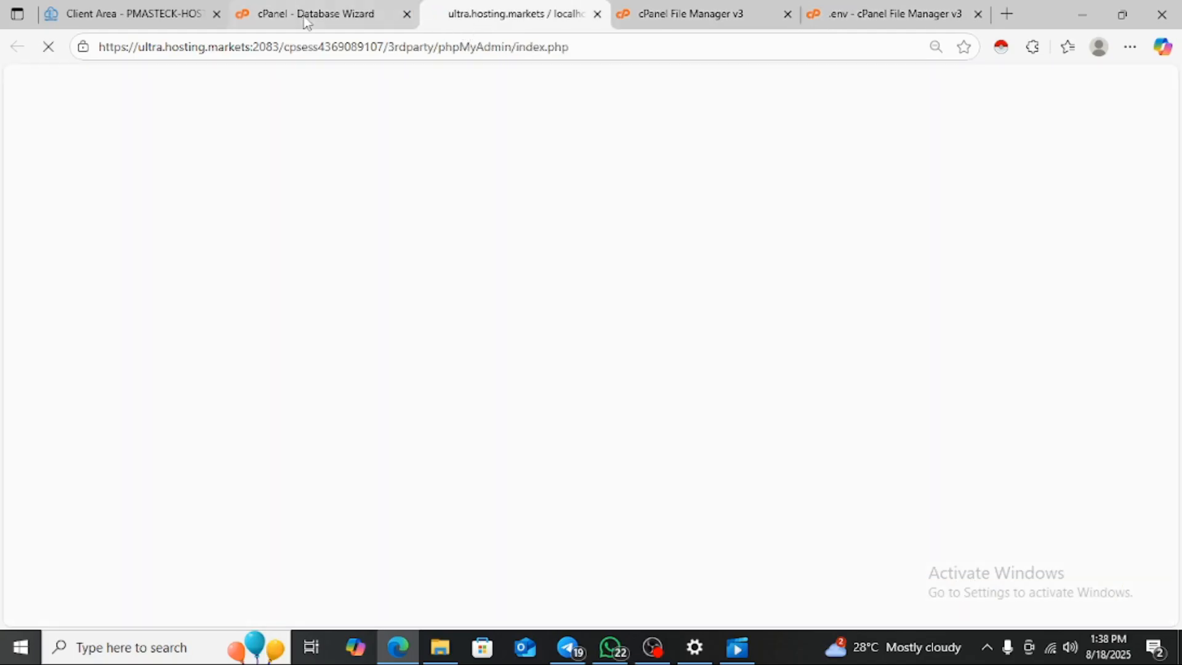
pyautogui.click(302, 21)
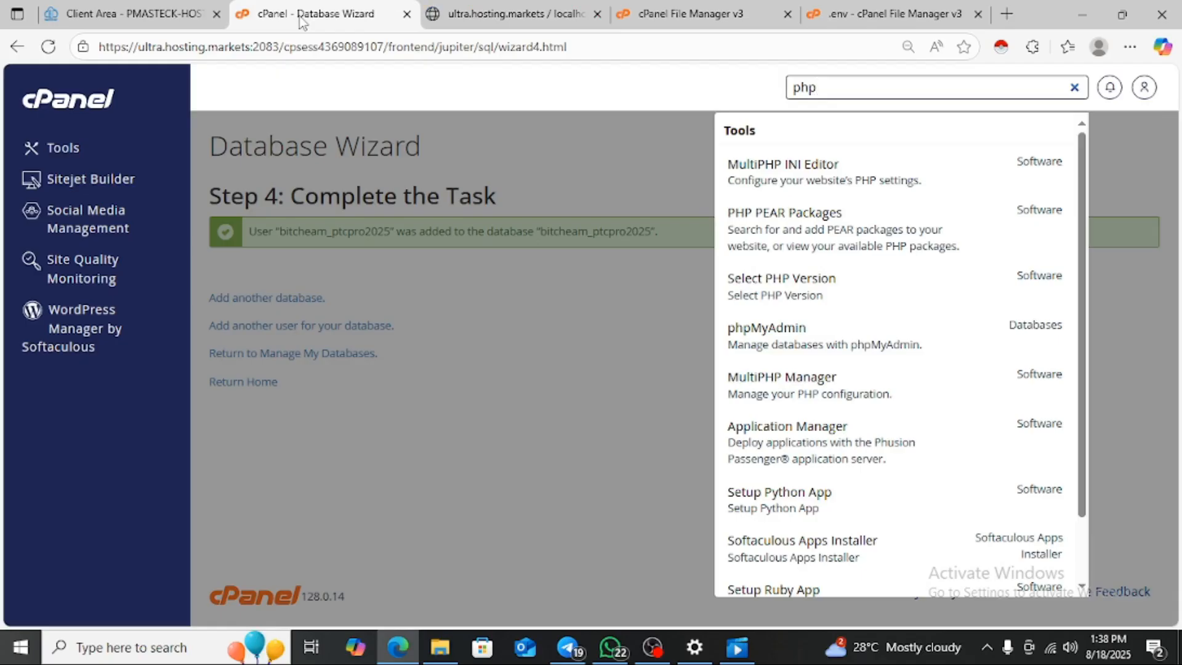
pyautogui.click(513, 17)
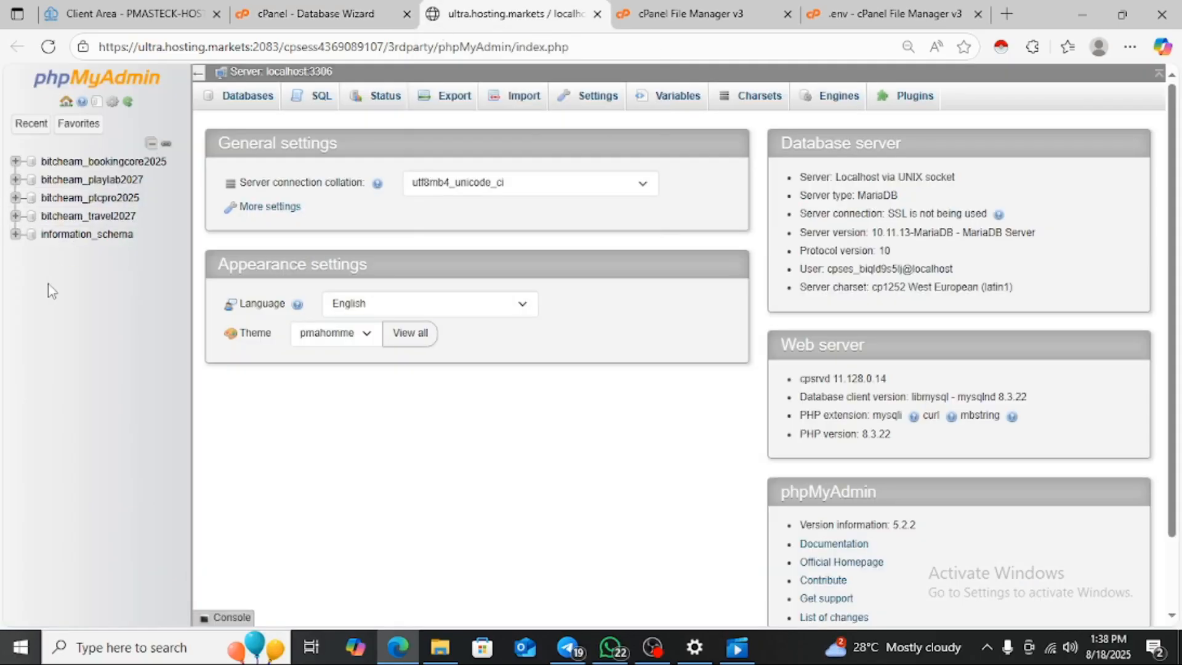
# - Open bitcheam_ptcpro2025's Import page and choose install (1).sql from Downloads
pyautogui.click(91, 199)
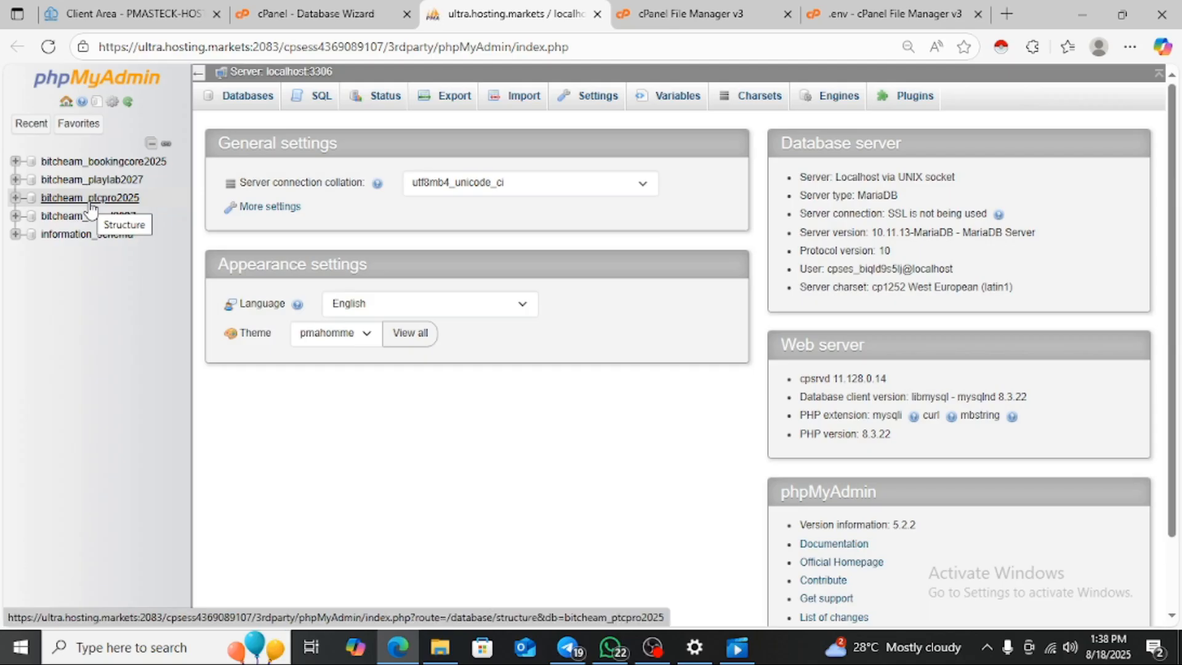
pyautogui.click(90, 198)
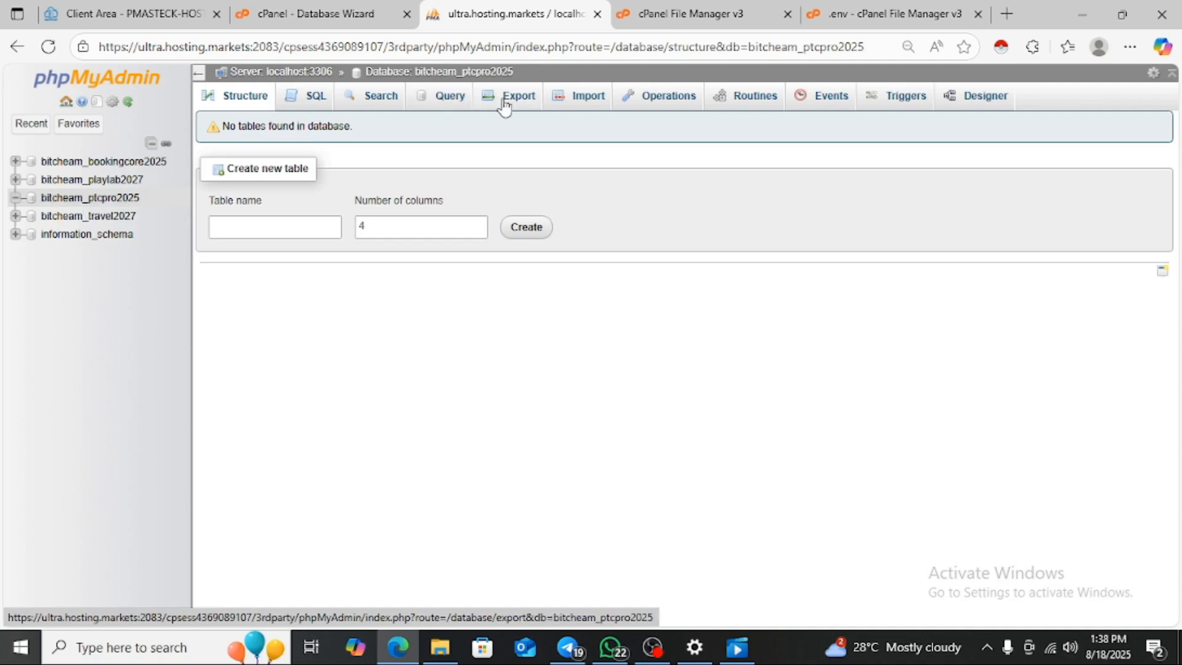
pyautogui.click(571, 109)
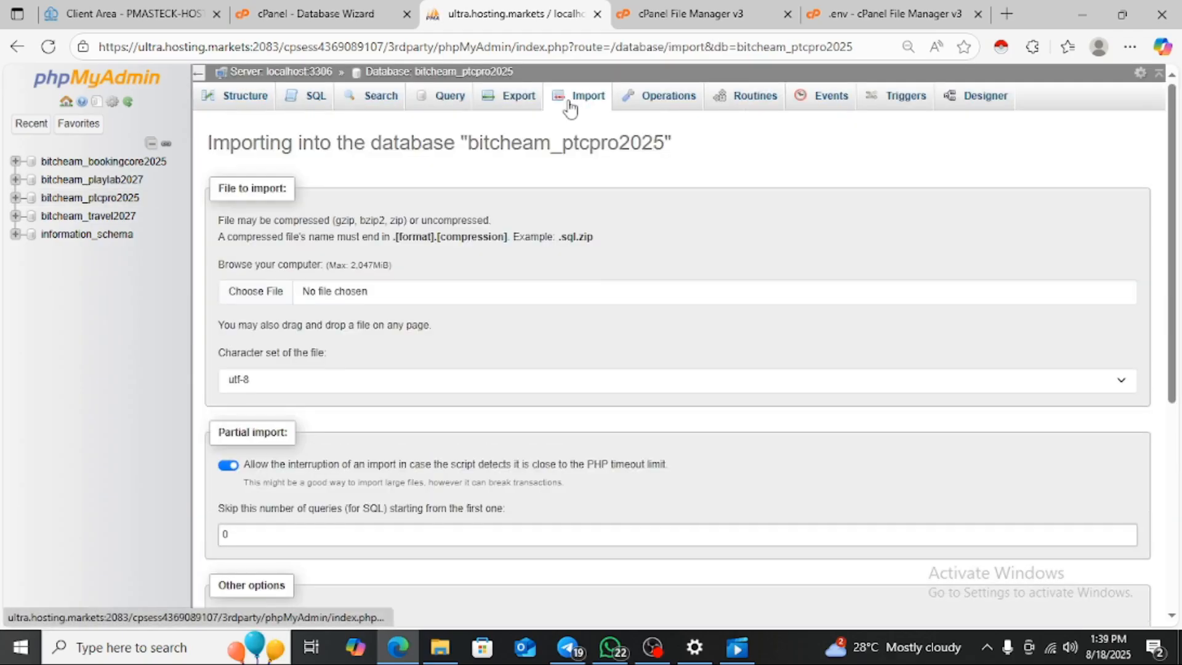
pyautogui.click(256, 298)
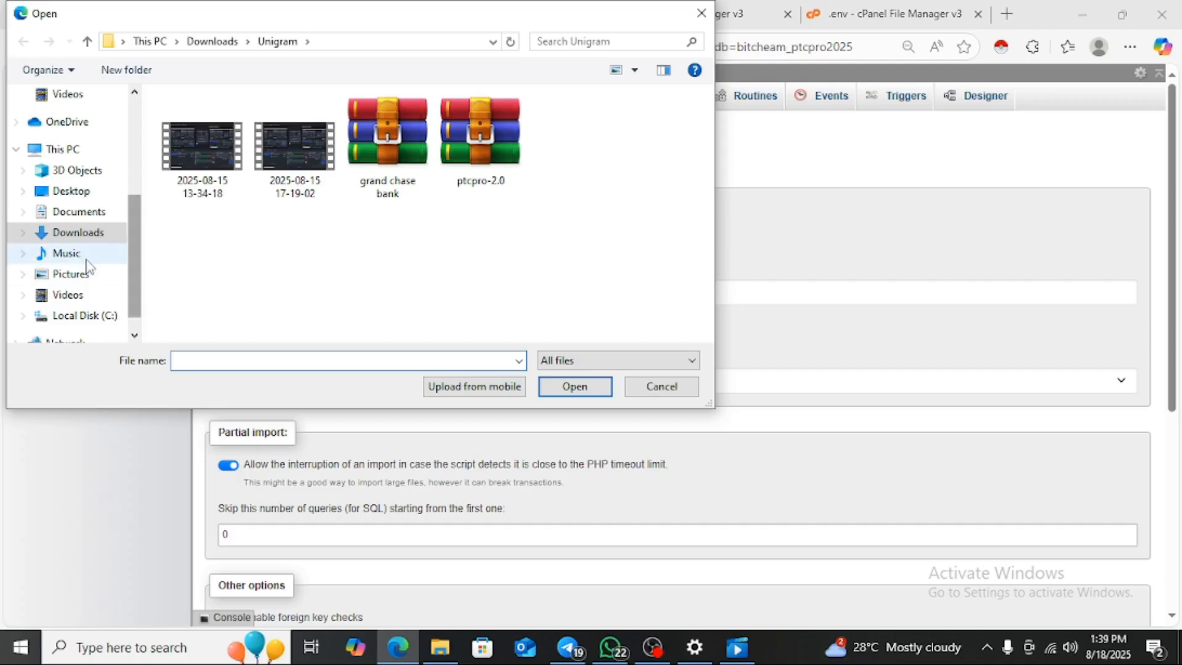
pyautogui.click(88, 215)
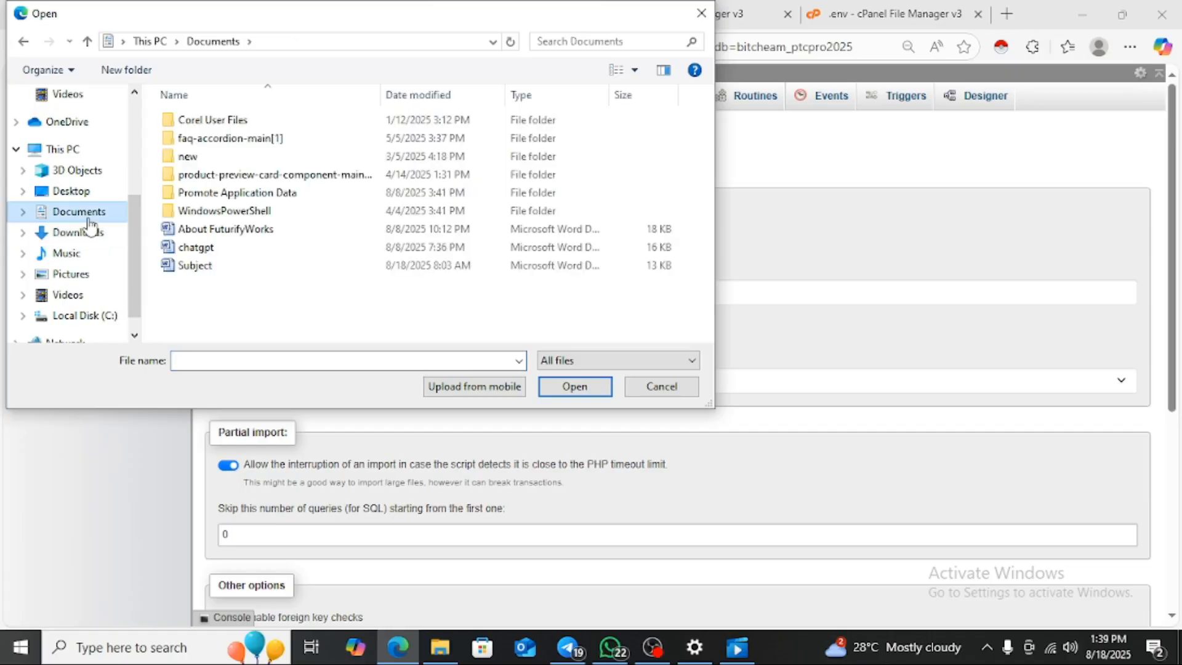
pyautogui.click(82, 234)
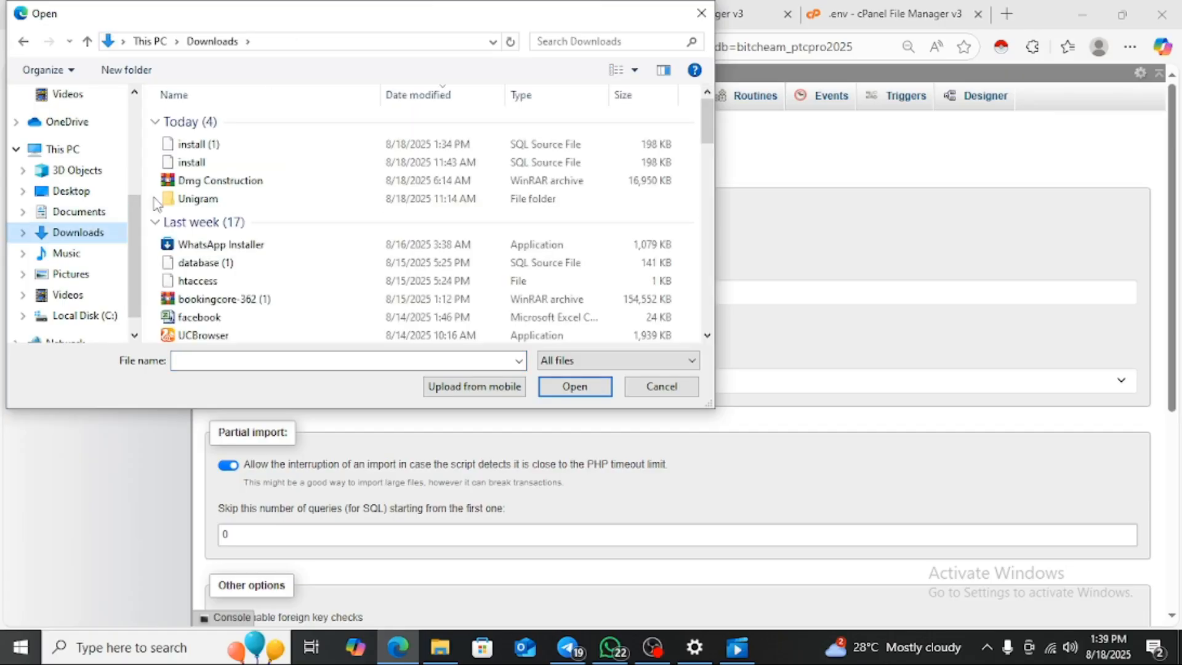
pyautogui.click(246, 148)
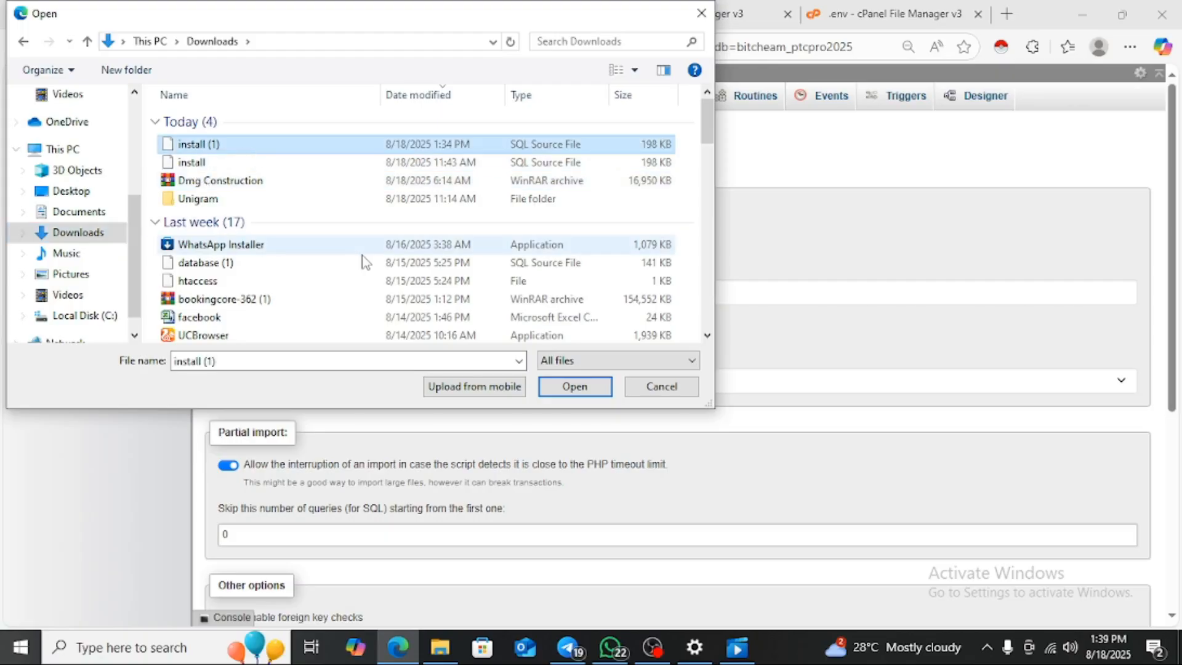
pyautogui.click(582, 388)
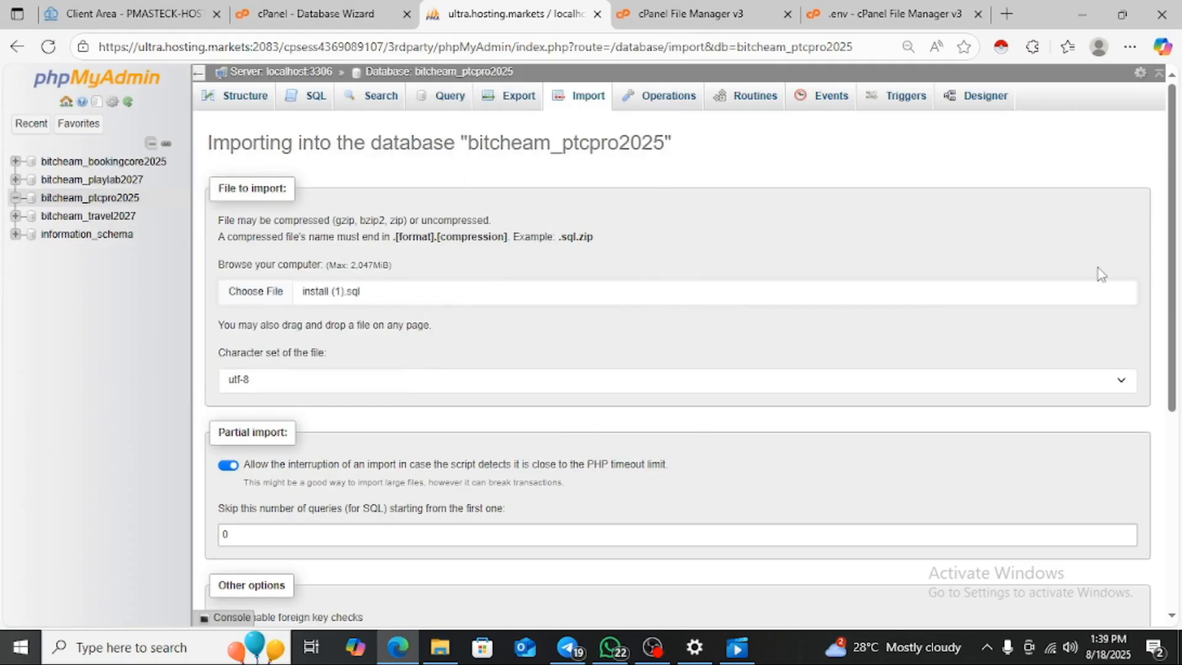
# - Run the import, creating the database tables (164 queries), then open a new browser tab
pyautogui.moveTo(1176, 266); pyautogui.dragTo(1180, 471)
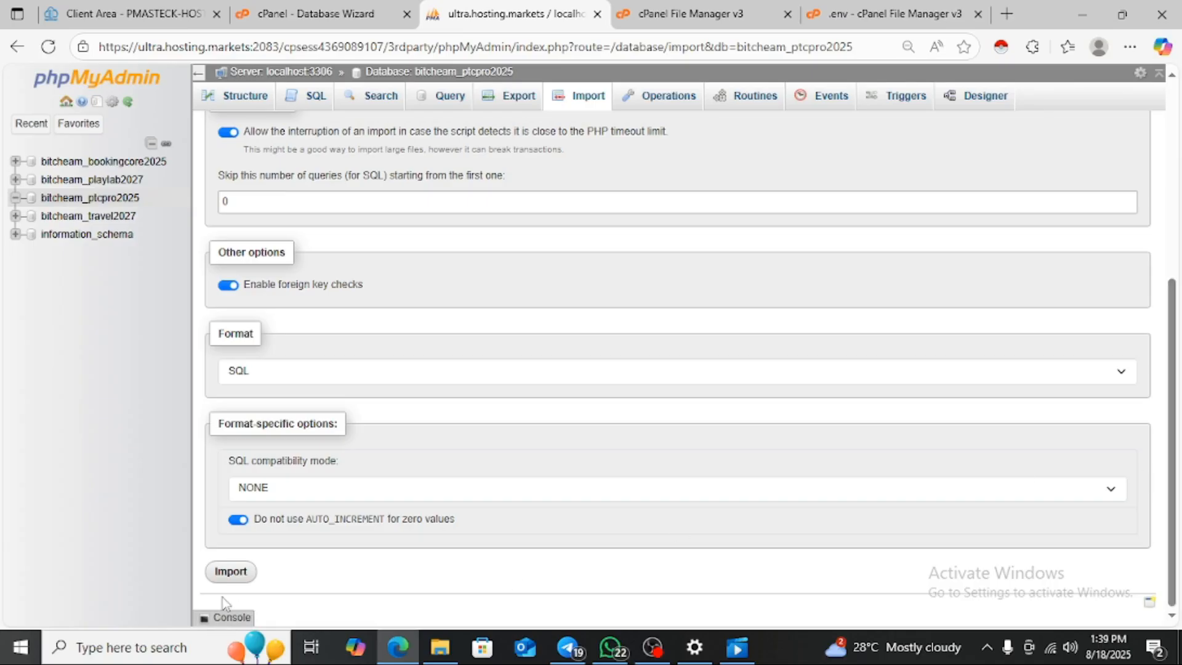
pyautogui.click(233, 575)
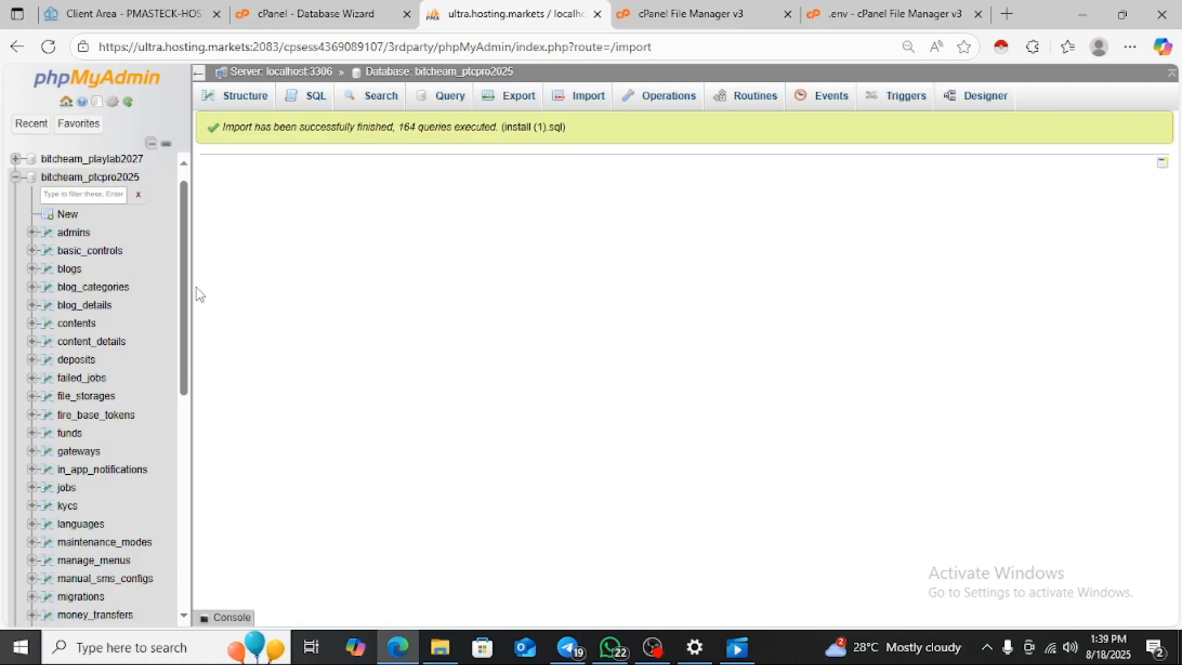
pyautogui.scroll(-6, 185, 289)
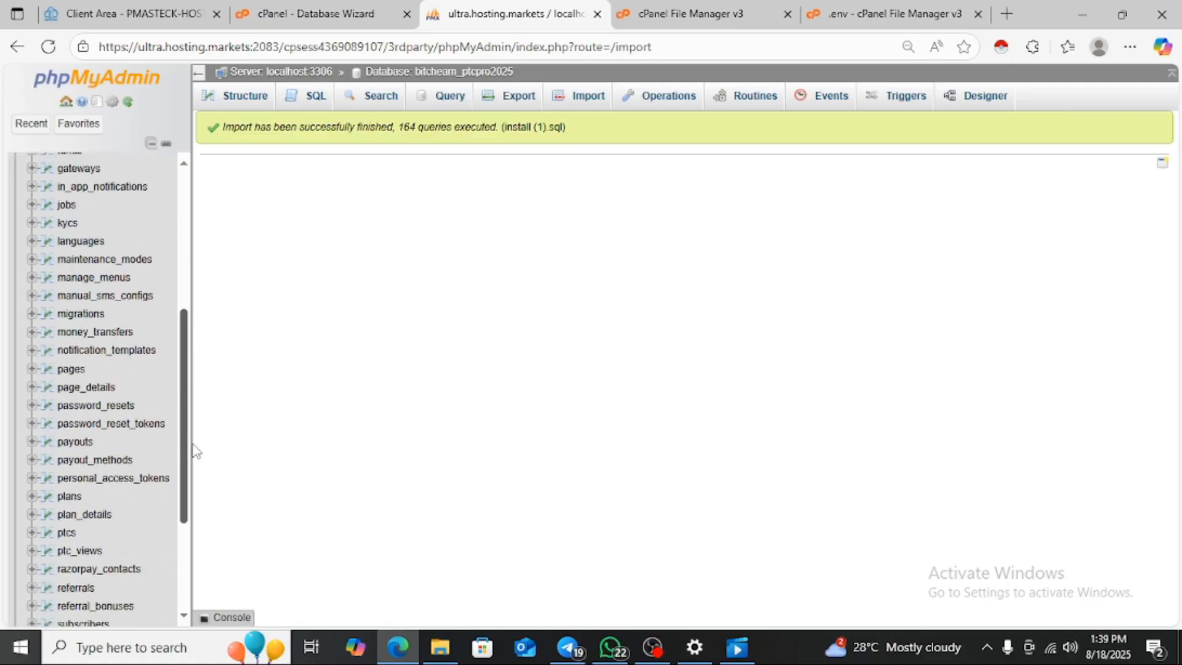
pyautogui.scroll(10, 184, 369)
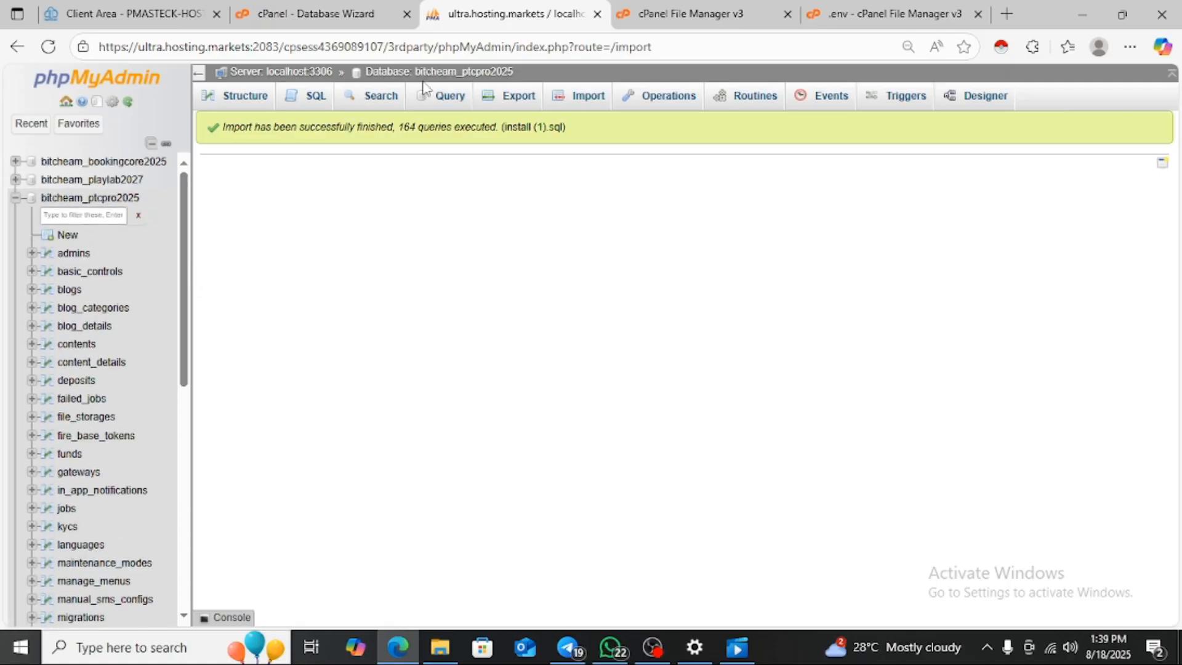
pyautogui.click(1009, 15)
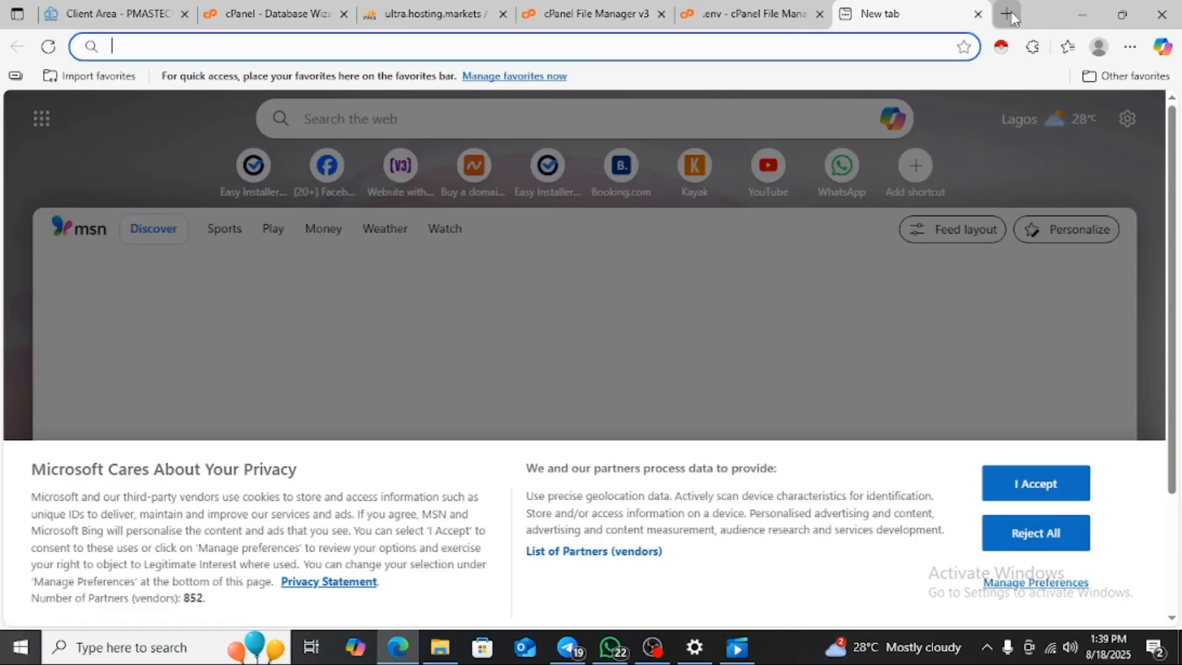
pyautogui.click(546, 48)
pyautogui.write('www')
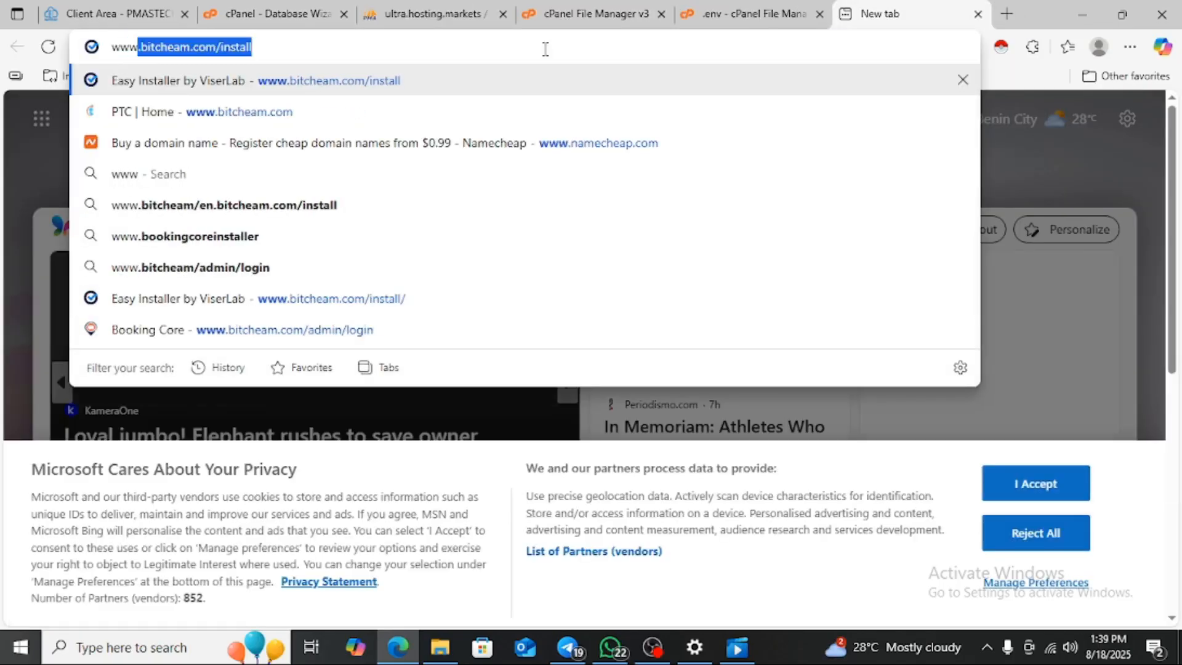
pyautogui.press('Right')
pyautogui.press('BackSpace')
pyautogui.press('BackSpace')
pyautogui.press('BackSpace')
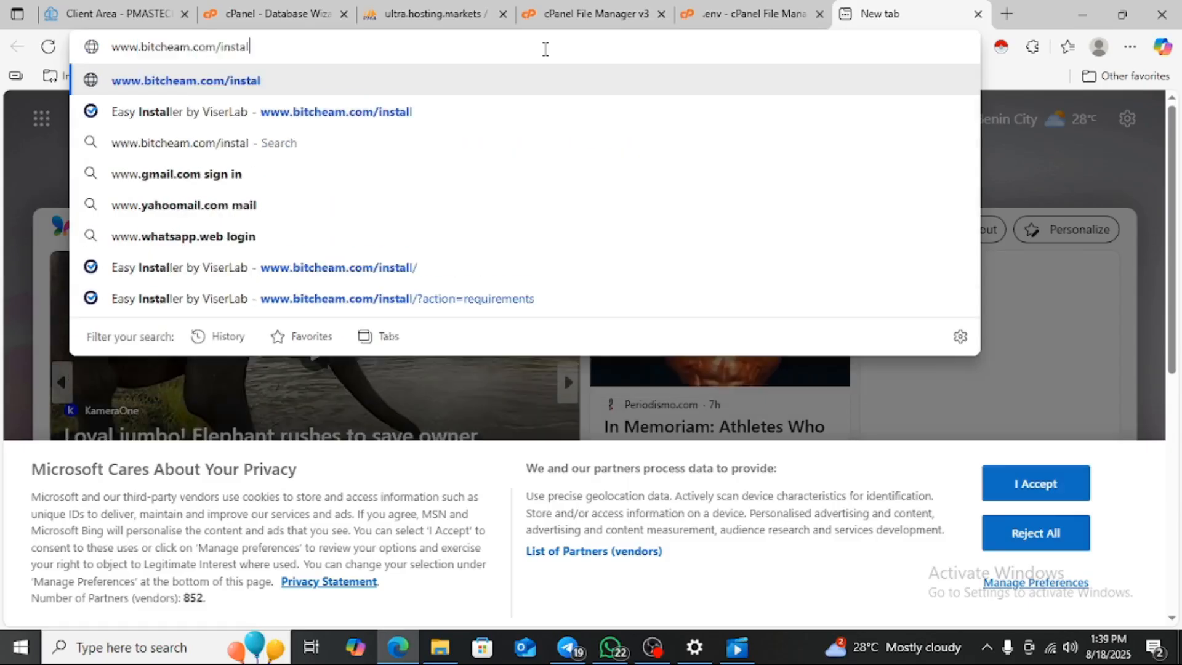
pyautogui.press('BackSpace')
pyautogui.press('BackSpace')
pyautogui.press('BackSpace')
pyautogui.press('BackSpace')
pyautogui.press('BackSpace')
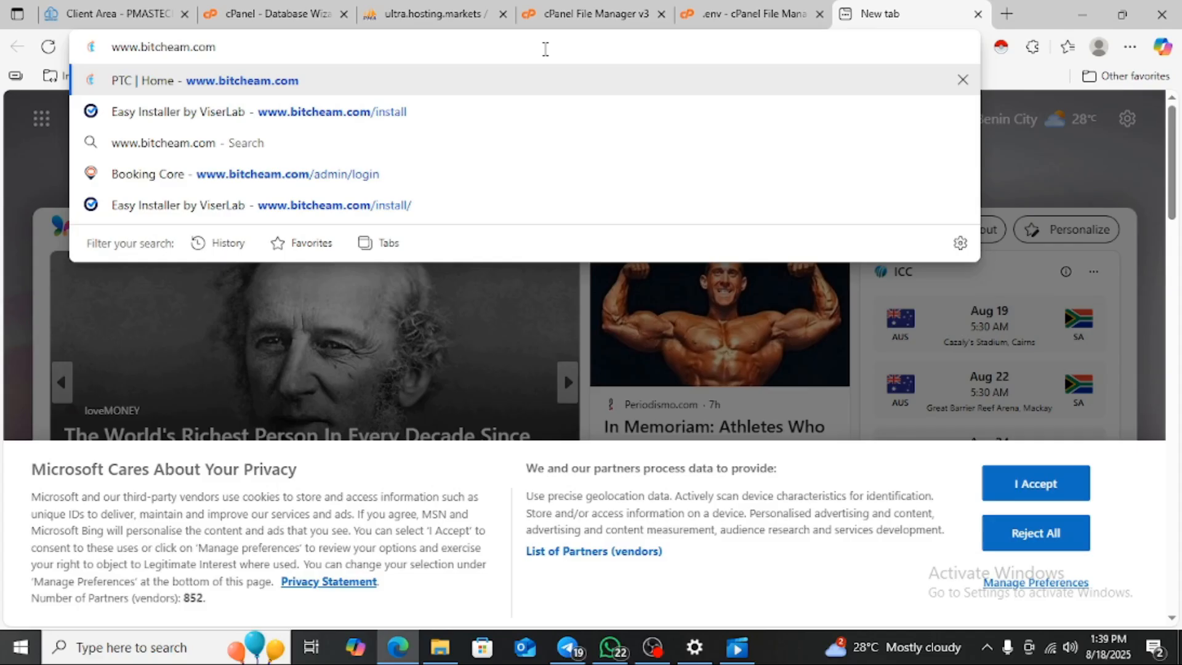
pyautogui.press('Return')
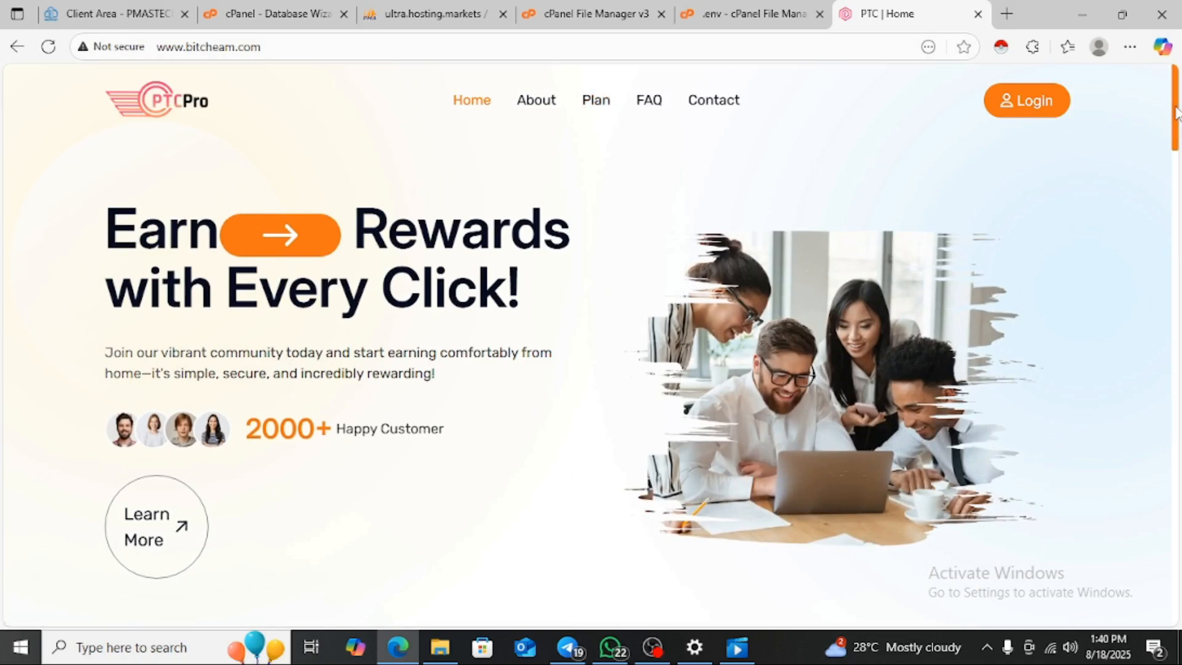
pyautogui.moveTo(1177, 112); pyautogui.dragTo(1179, 68)
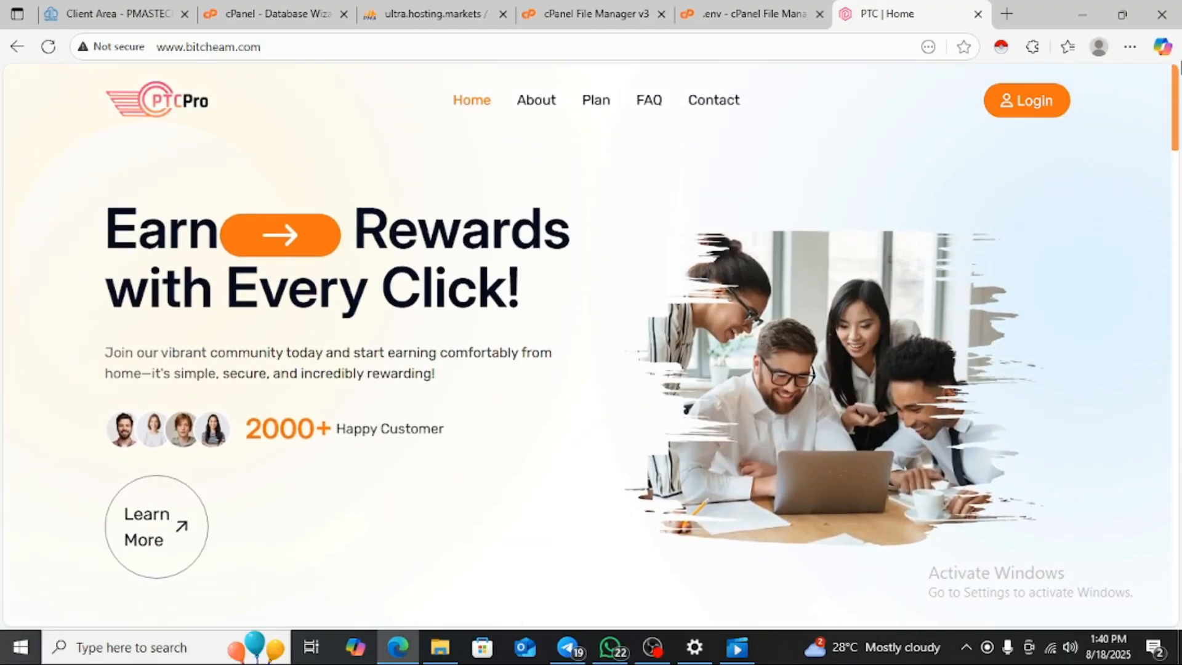
# - Go to the site's Plan page showing 'Fair Pricing For You'
pyautogui.click(595, 102)
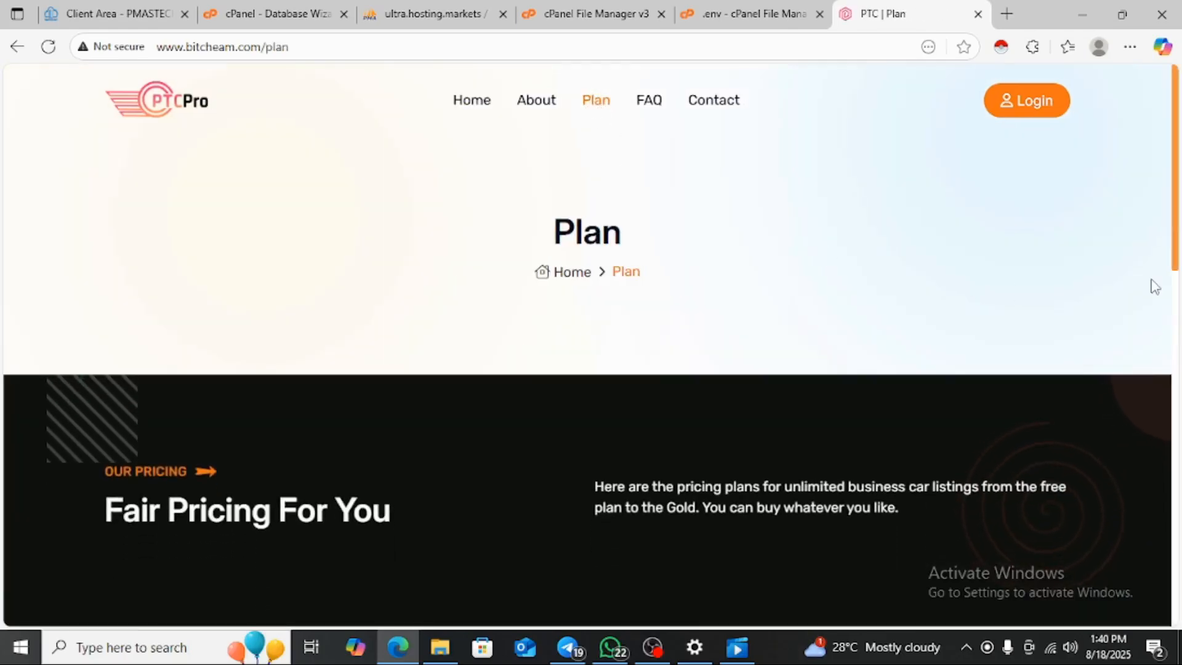
pyautogui.moveTo(1177, 243); pyautogui.dragTo(1180, 211)
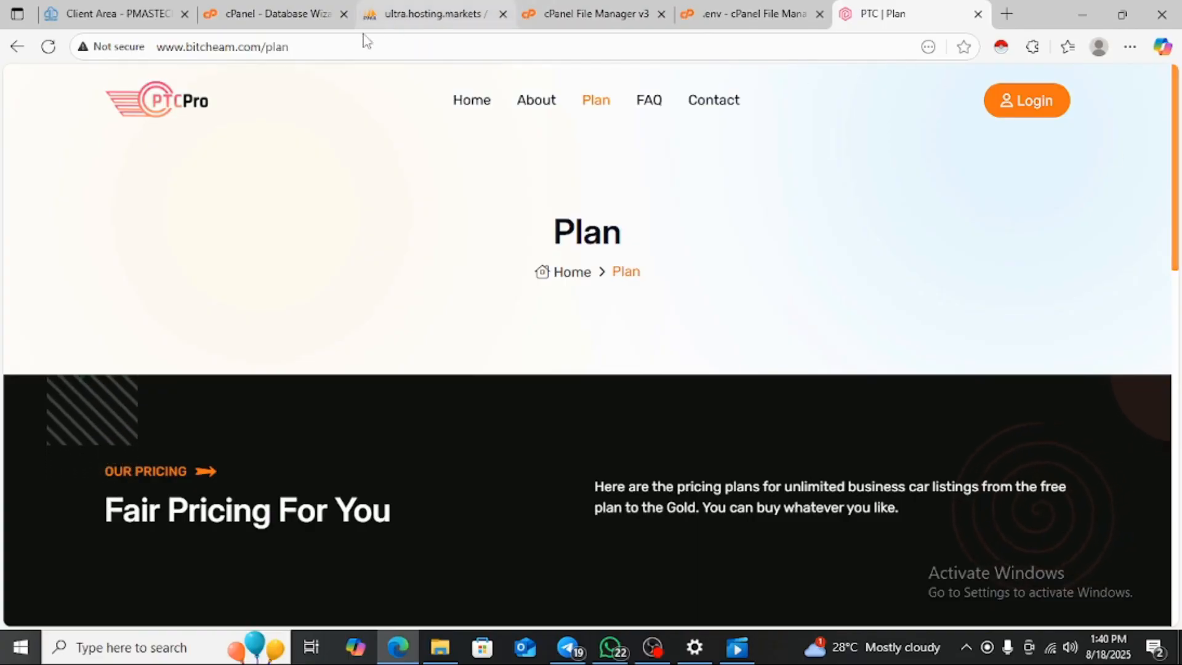
pyautogui.click(324, 58)
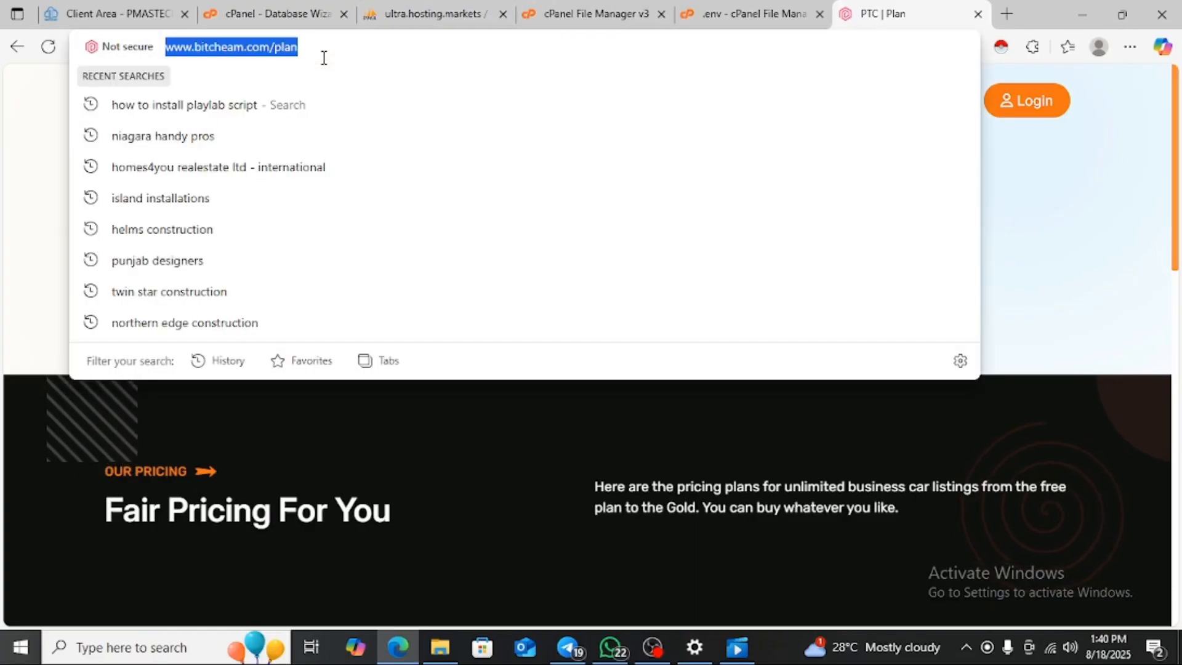
pyautogui.click(324, 58)
pyautogui.press('BackSpace')
pyautogui.press('BackSpace')
pyautogui.press('BackSpace')
pyautogui.press('BackSpace')
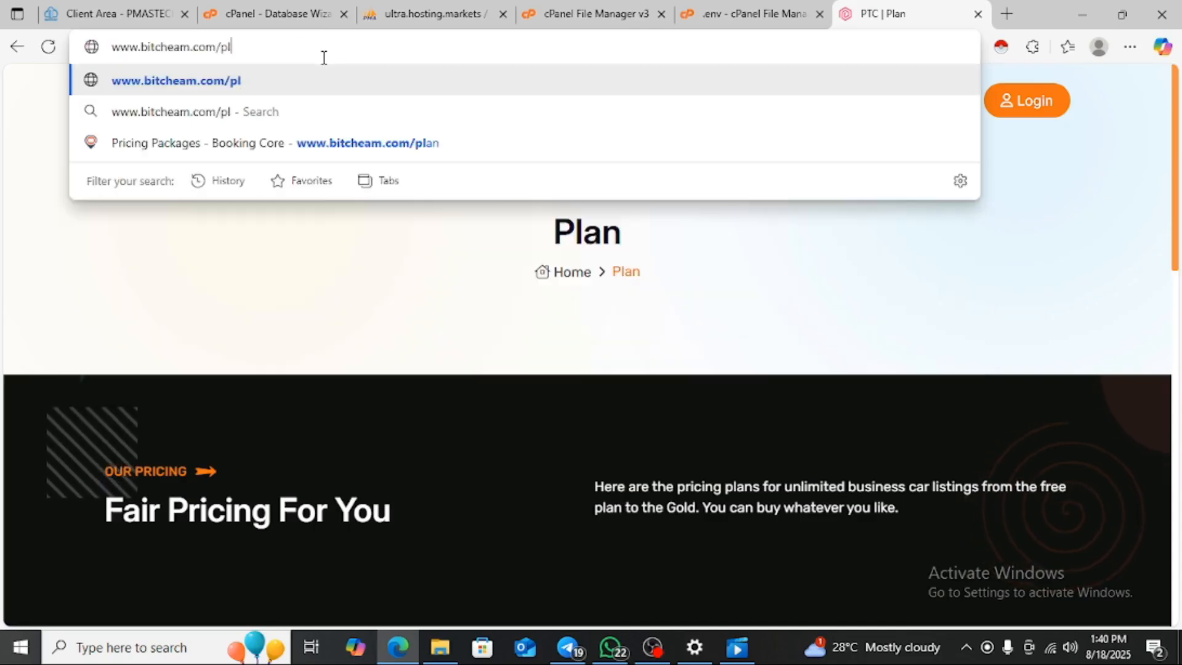
pyautogui.write('\\x')
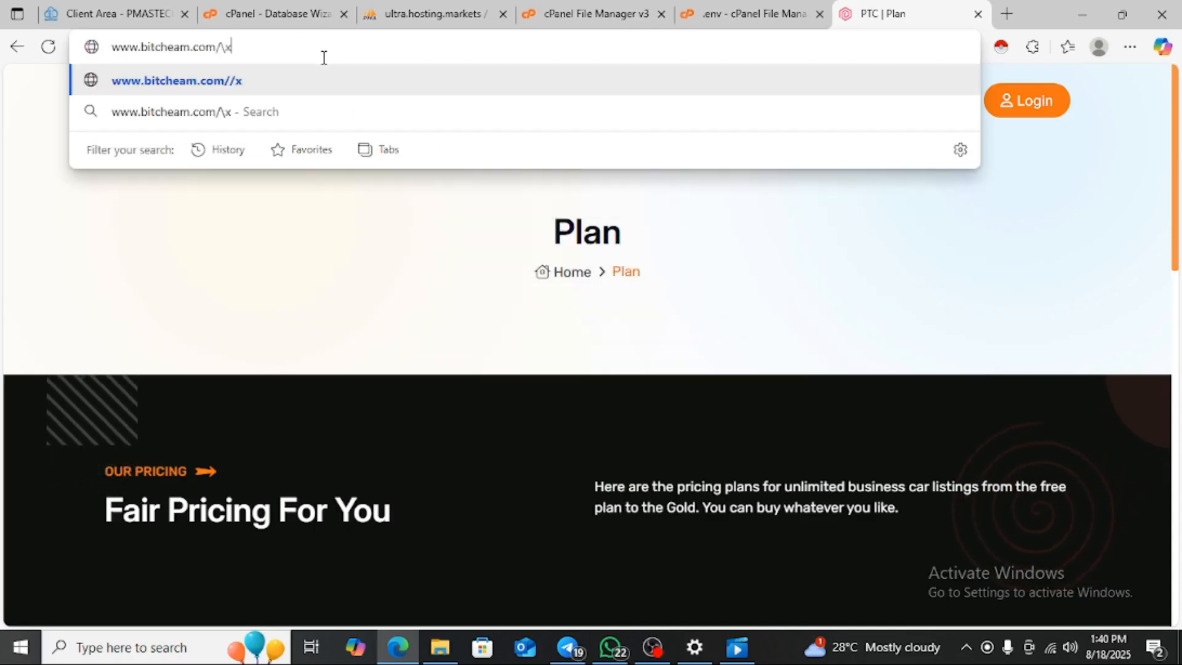
pyautogui.press('BackSpace')
pyautogui.press('BackSpace')
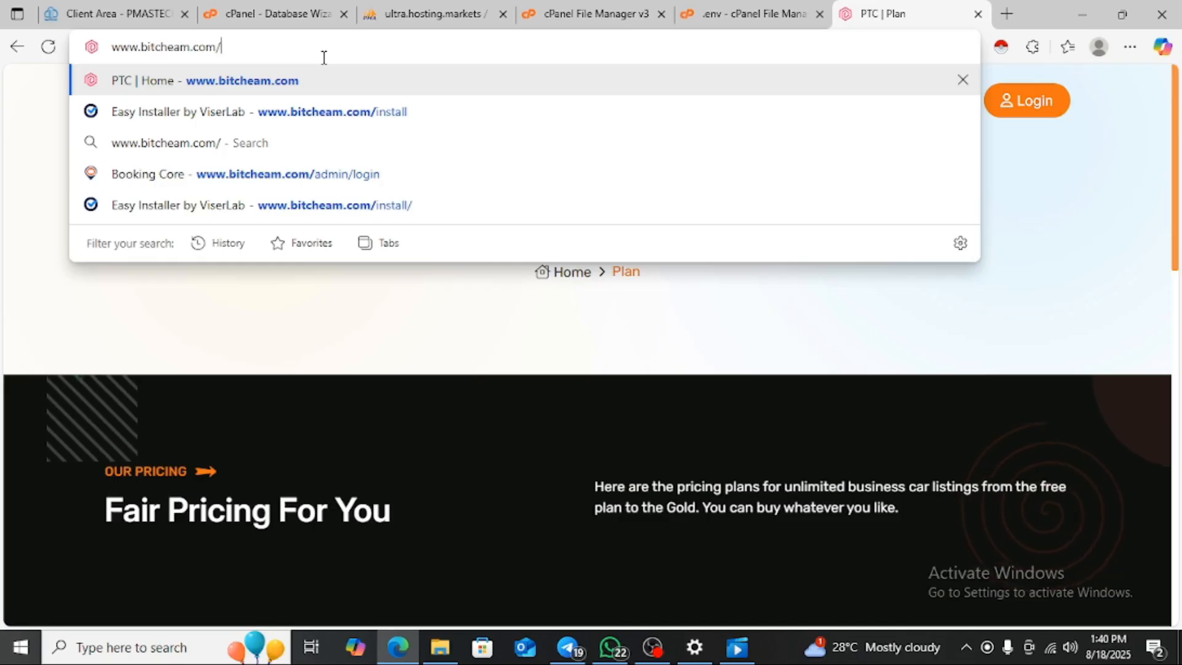
pyautogui.write('admin')
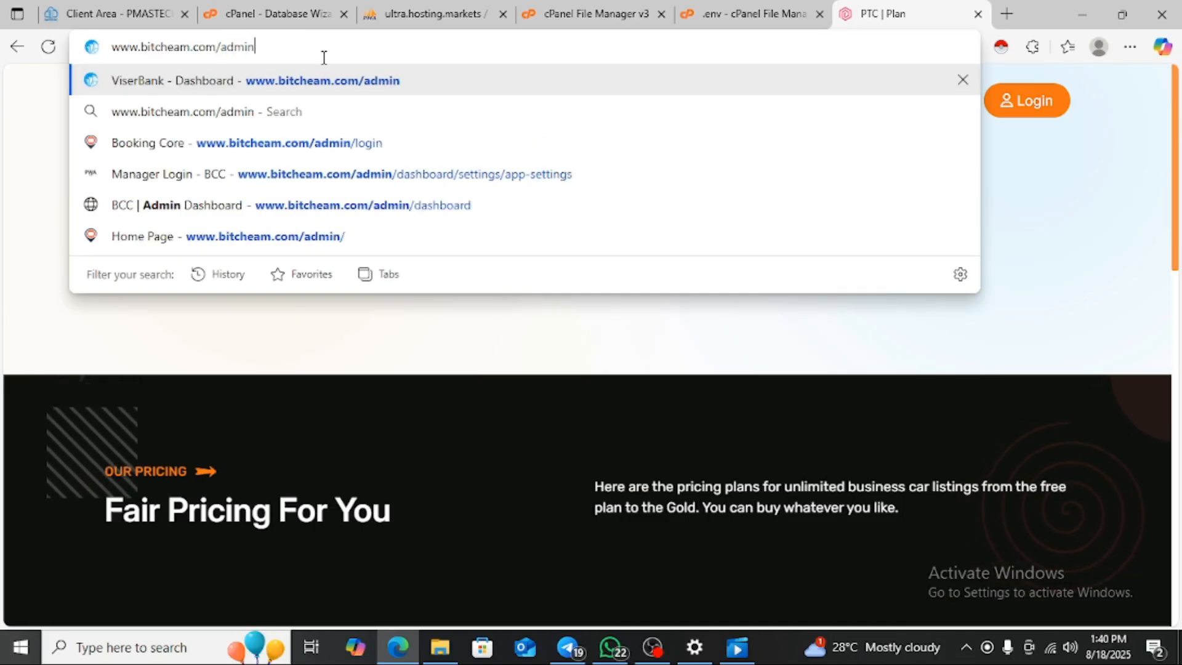
pyautogui.press('Return')
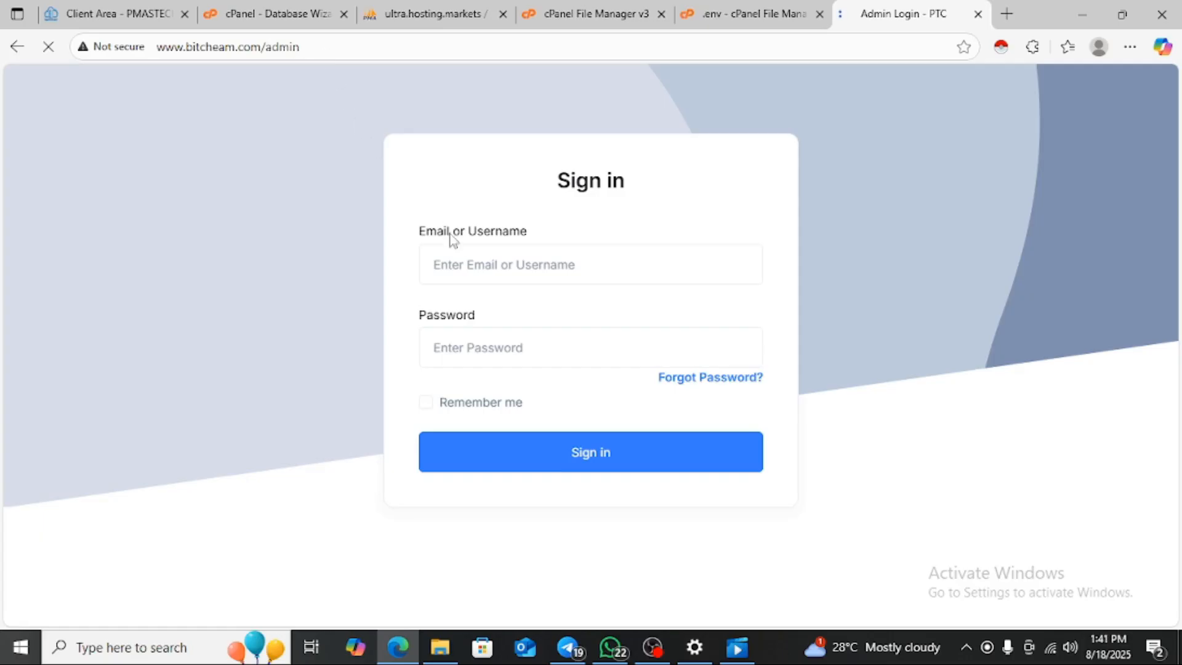
# - Enter the admin username and password and sign in to the dashboard
pyautogui.click(468, 269)
pyautogui.write('admin')
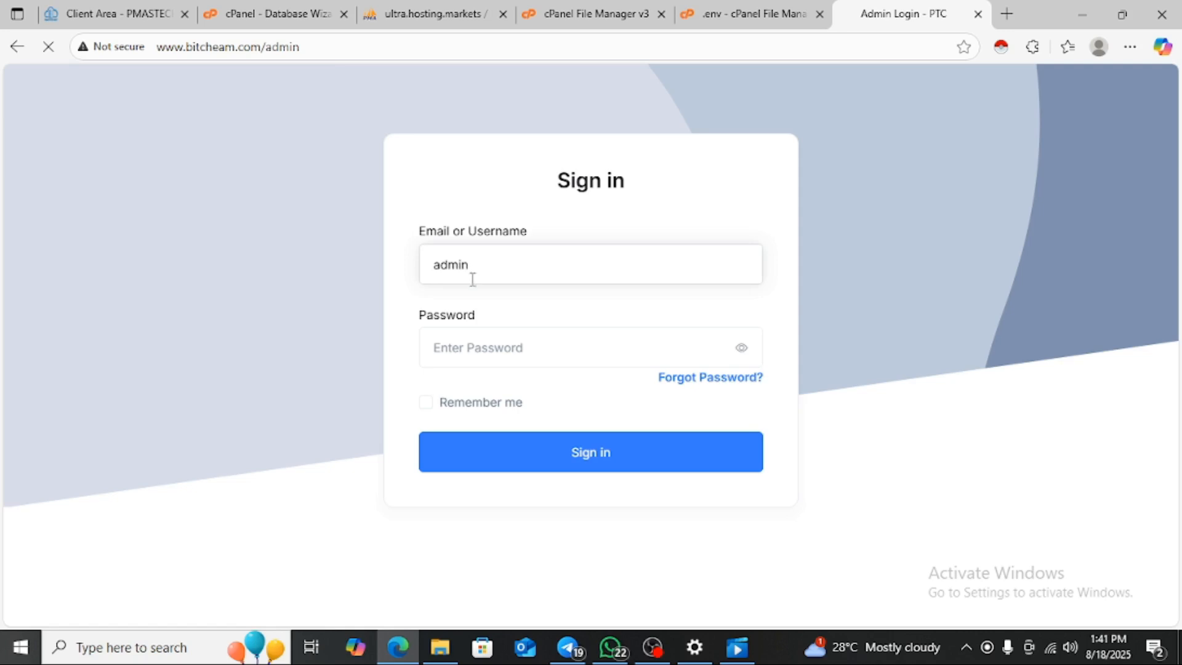
pyautogui.click(468, 341)
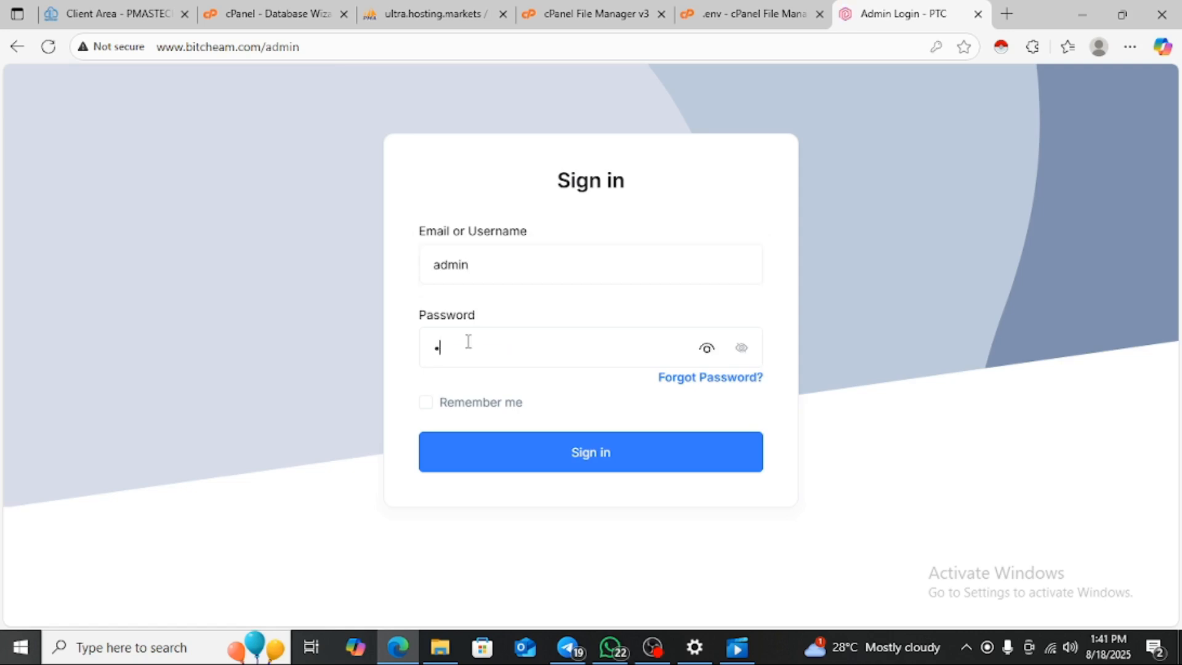
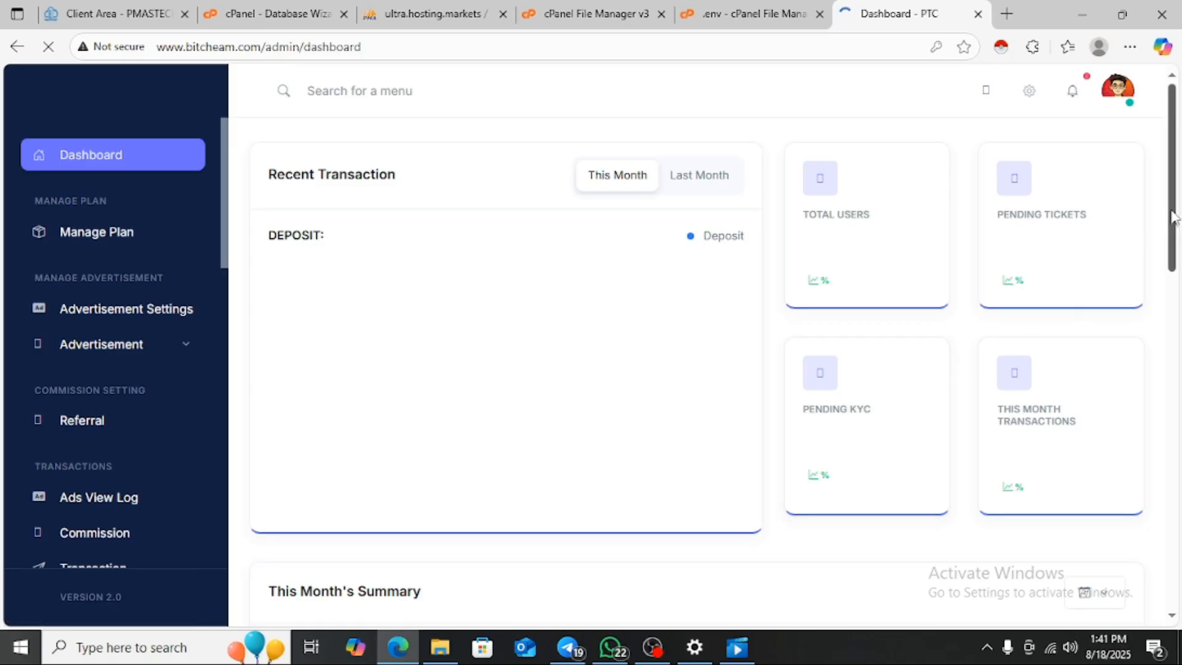
pyautogui.moveTo(1176, 218); pyautogui.dragTo(1166, 554)
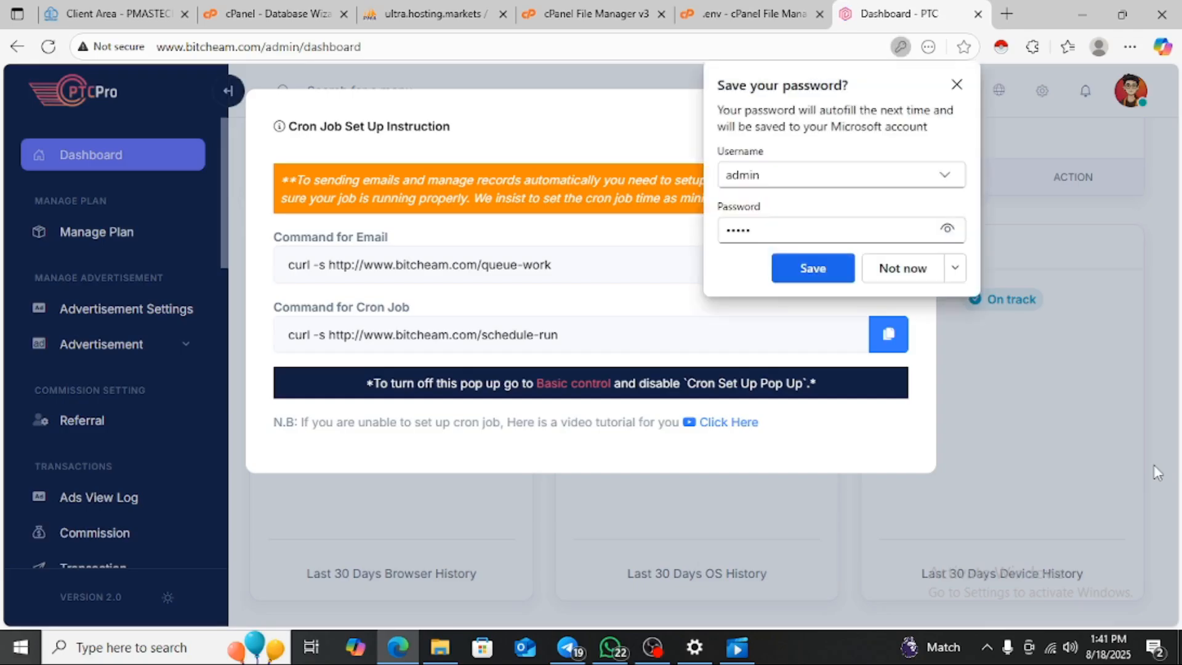
# - Decline Edge's save-password prompt and close the Cron Job Set Up Instruction popup
pyautogui.click(906, 270)
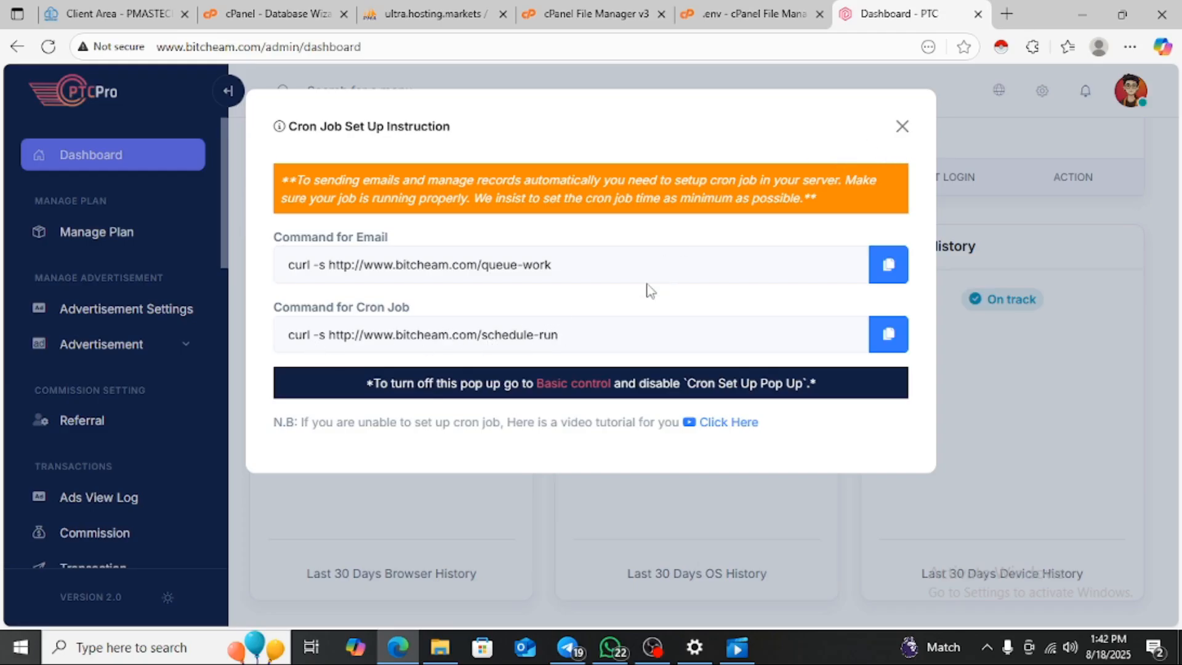
pyautogui.click(902, 126)
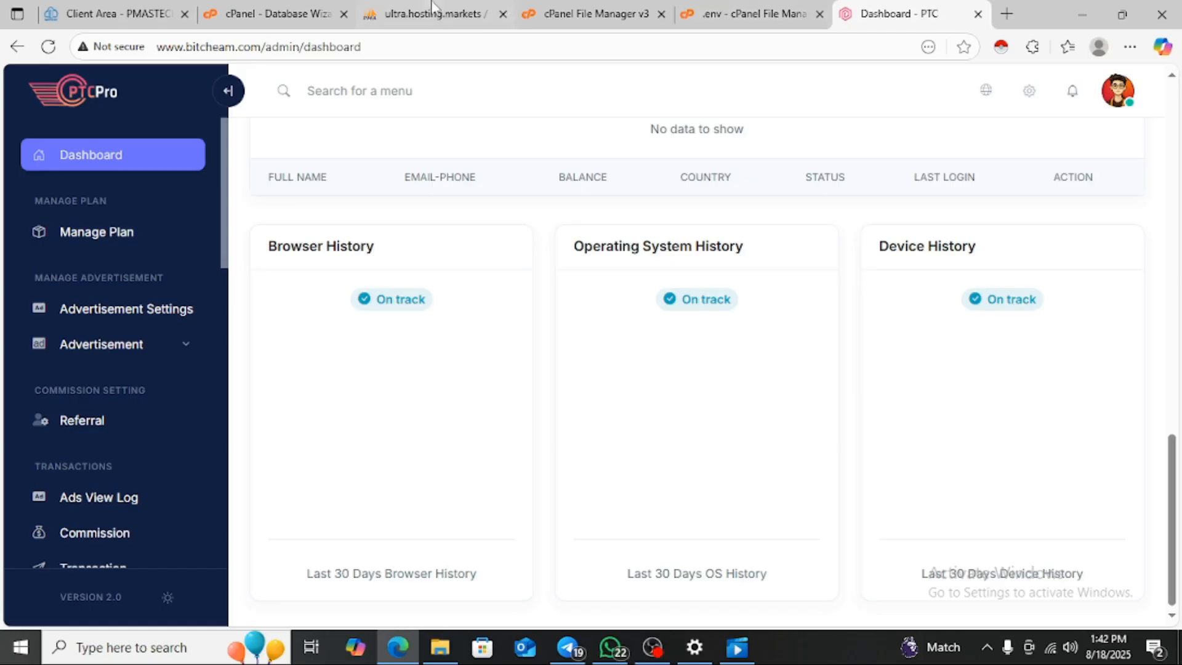
pyautogui.click(275, 12)
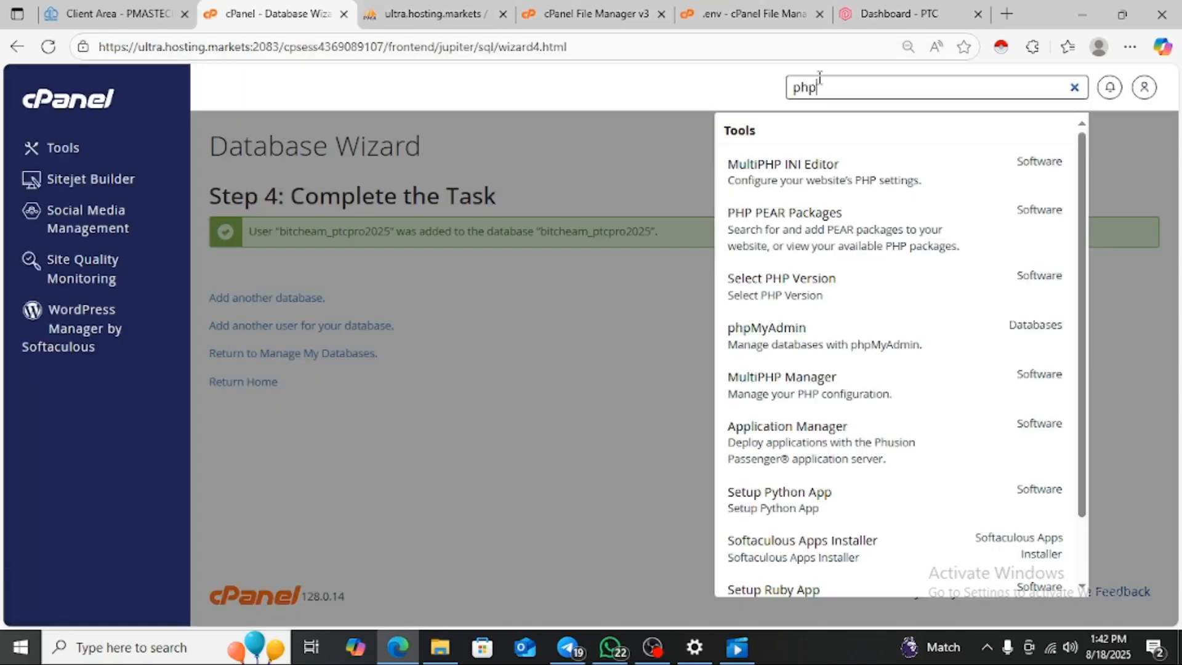
pyautogui.press('BackSpace')
pyautogui.press('BackSpace')
pyautogui.press('BackSpace')
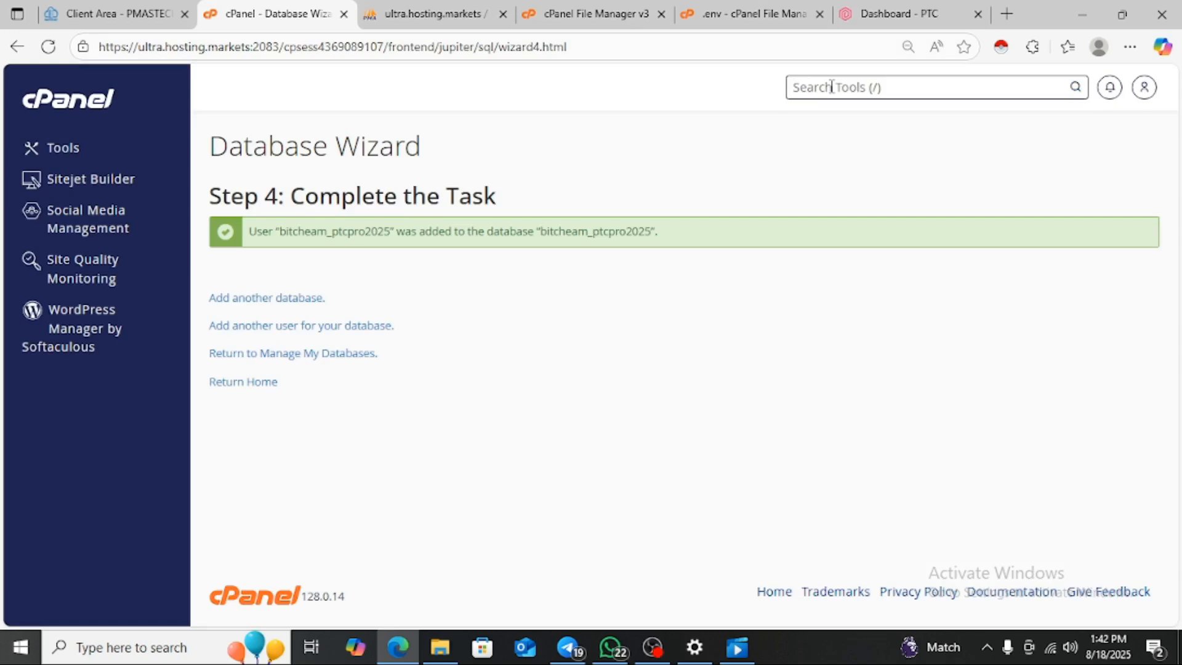
pyautogui.write('cr')
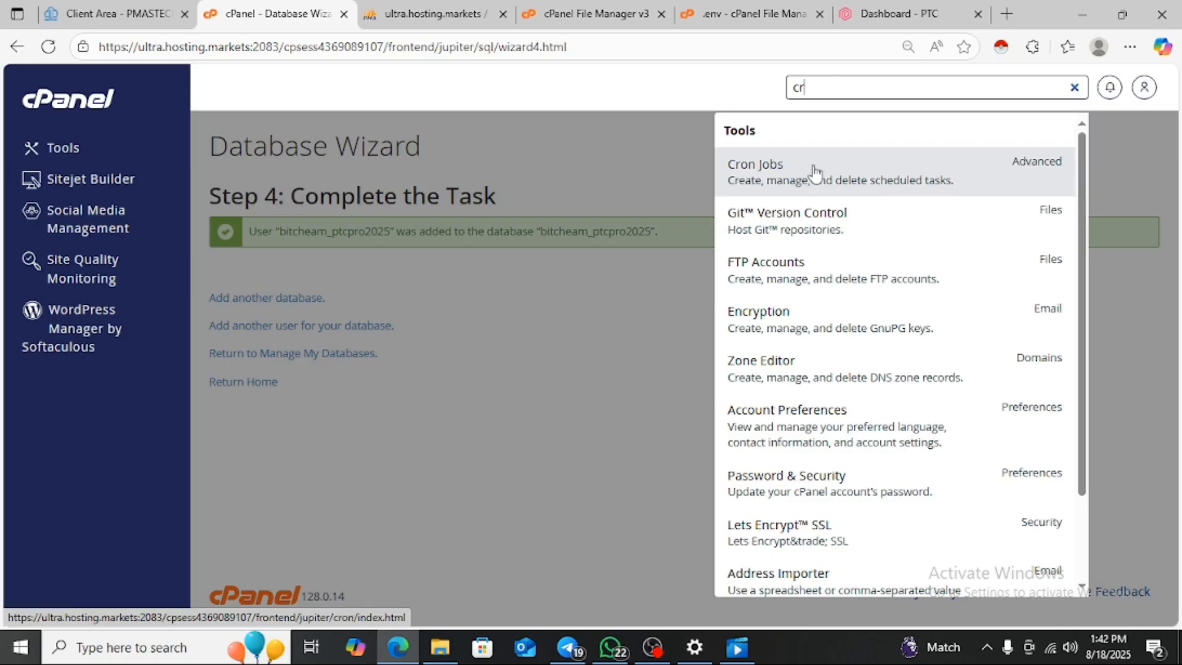
pyautogui.click(893, 18)
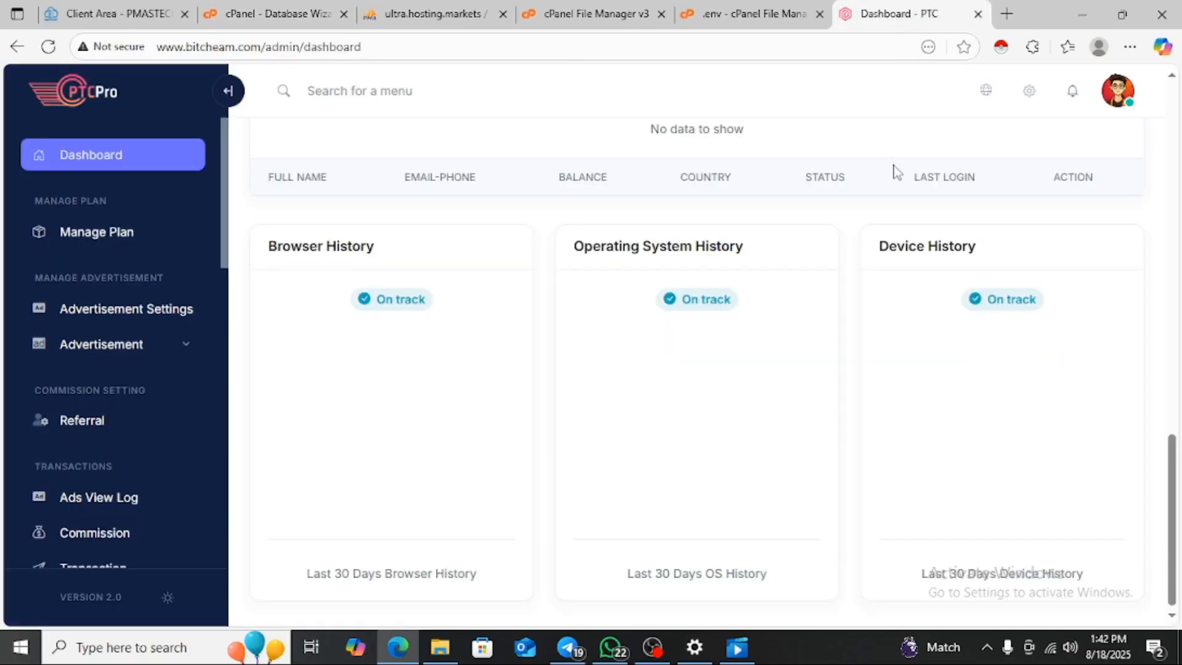
# - Scroll the admin dashboard and open the Payment Log page
pyautogui.moveTo(1166, 465); pyautogui.dragTo(1178, 98)
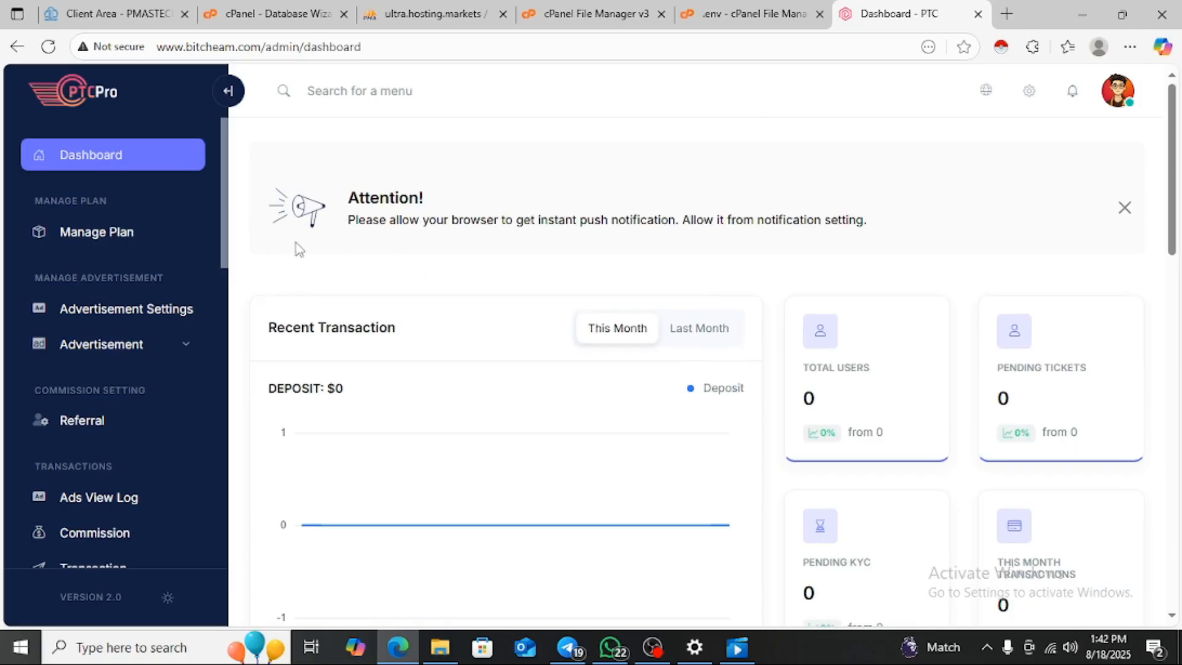
pyautogui.moveTo(223, 217); pyautogui.dragTo(226, 334)
pyautogui.click(218, 234)
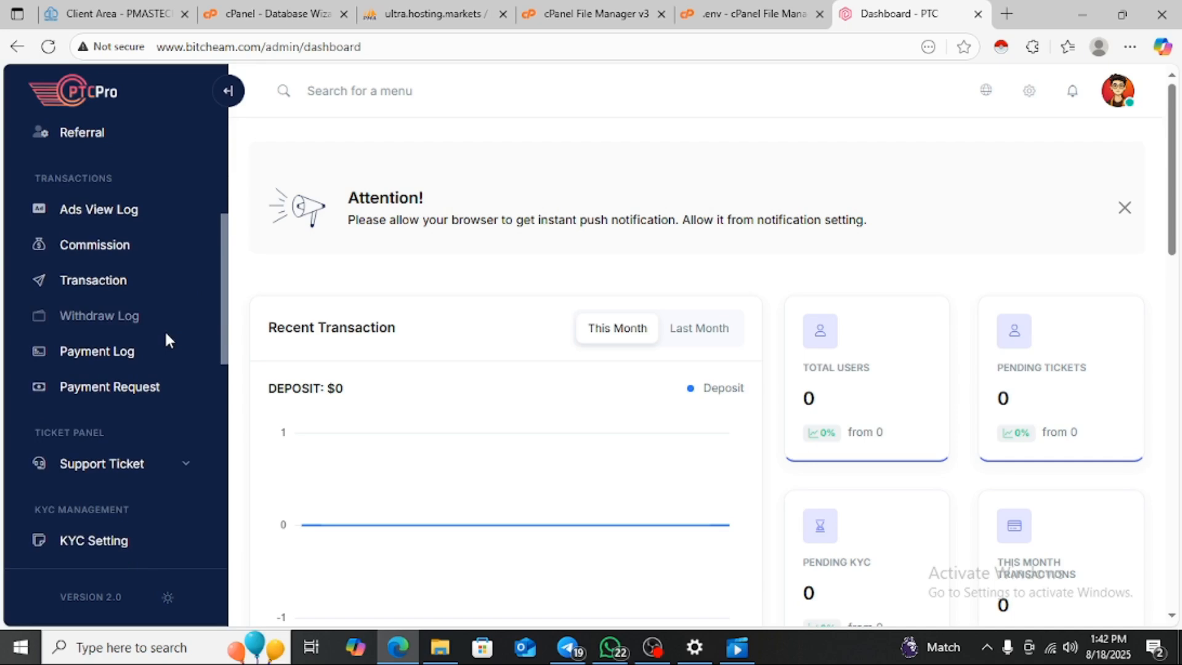
pyautogui.click(124, 368)
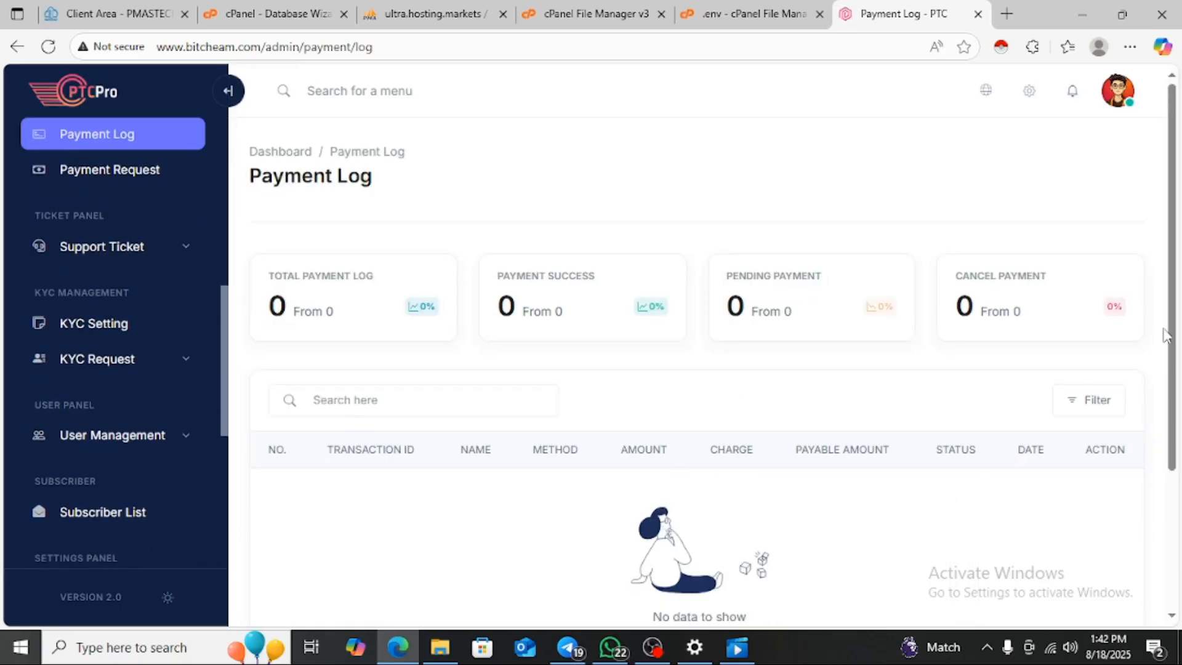
# - Open the Advertisement Settings page from the sidebar
pyautogui.moveTo(1172, 233)
pyautogui.mouseDown()
pyautogui.moveTo(1176, 332)
pyautogui.moveTo(1180, 213)
pyautogui.mouseUp()
pyautogui.tripleClick(217, 312)
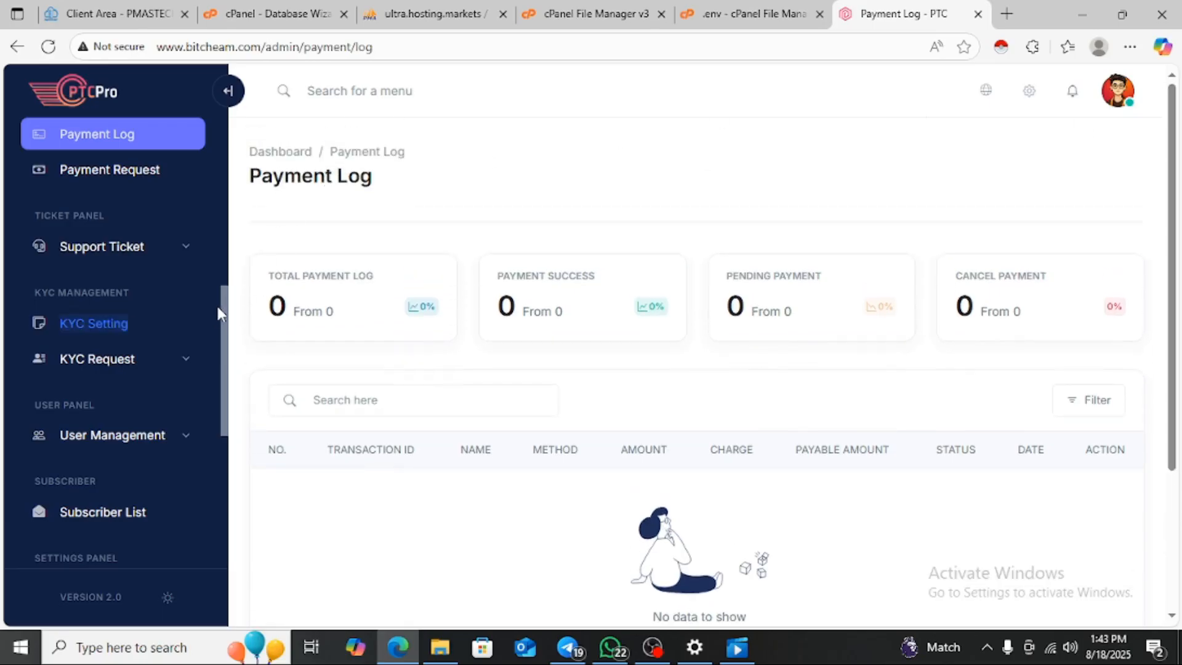
pyautogui.moveTo(225, 330); pyautogui.dragTo(234, 177)
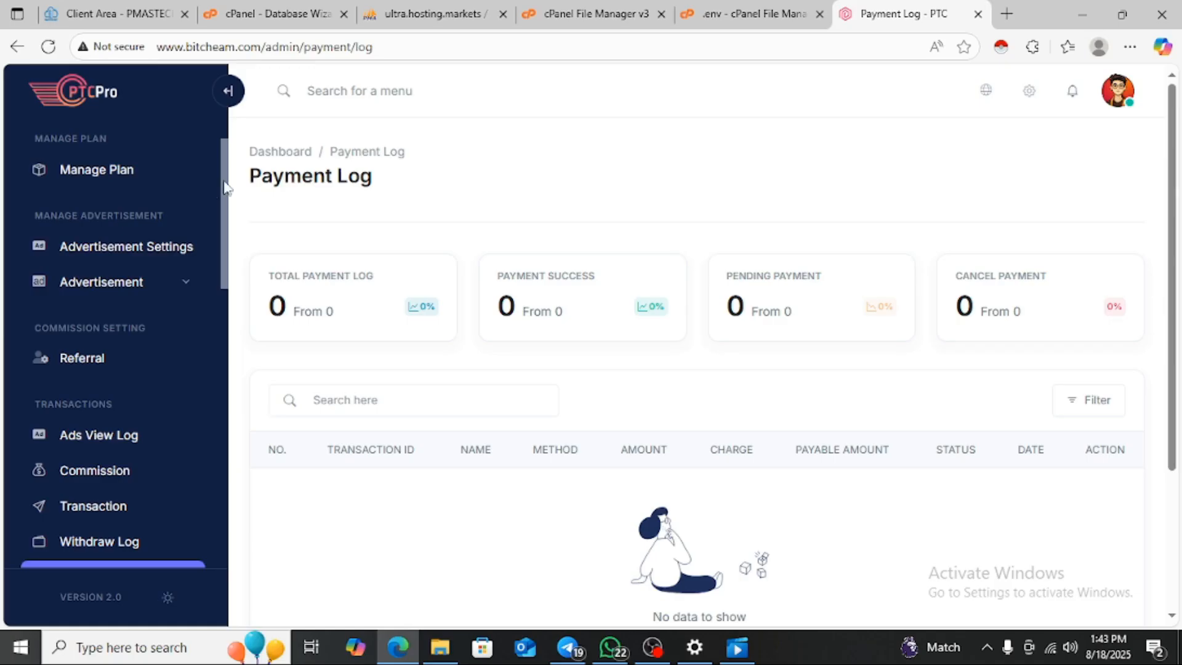
pyautogui.click(154, 244)
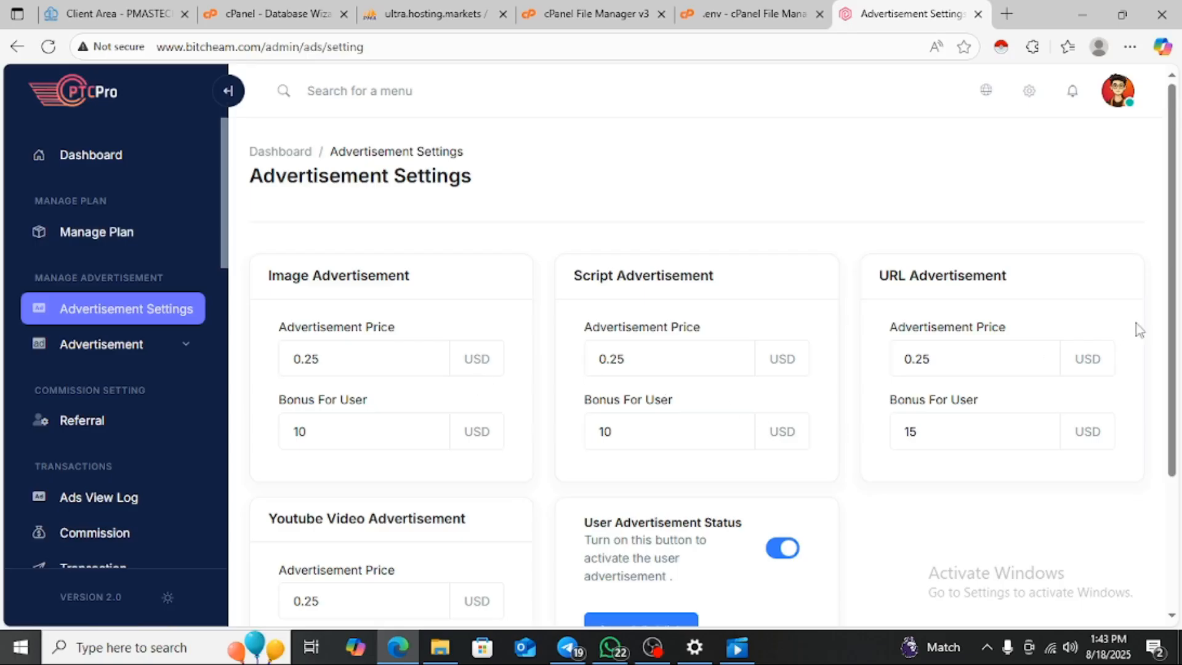
# - Review the ad prices and user bonuses, then open the empty Plan List at /admin/plan
pyautogui.moveTo(1166, 277); pyautogui.dragTo(1181, 327)
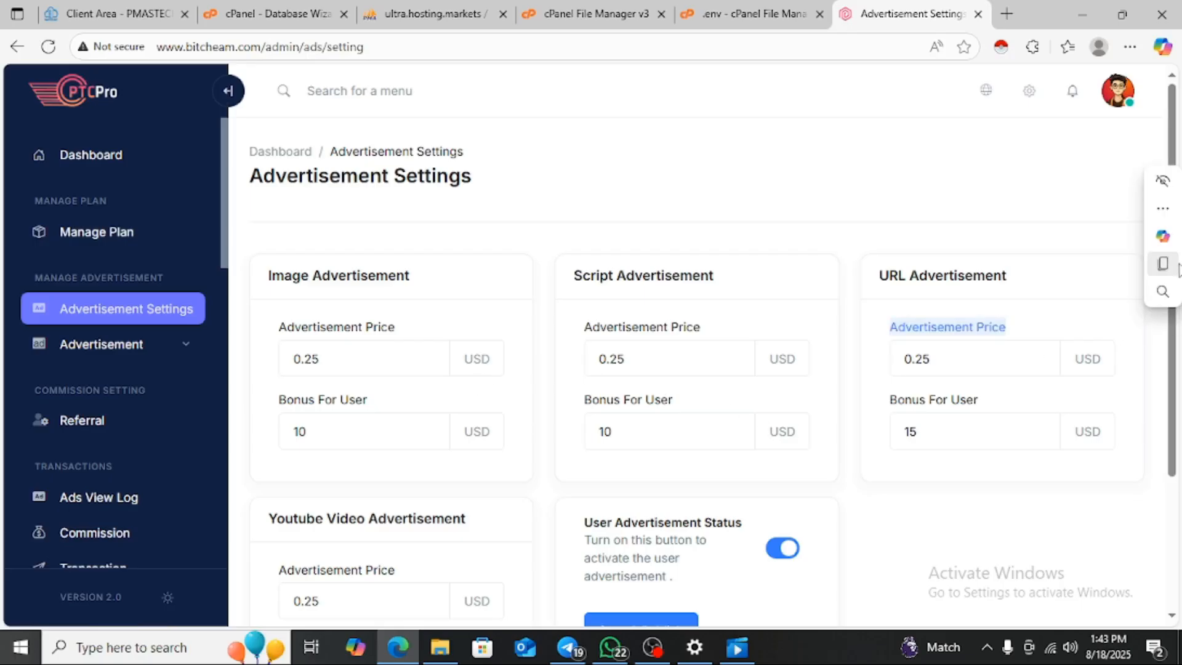
pyautogui.scroll(-2, 1180, 345)
pyautogui.scroll(-2, 1178, 413)
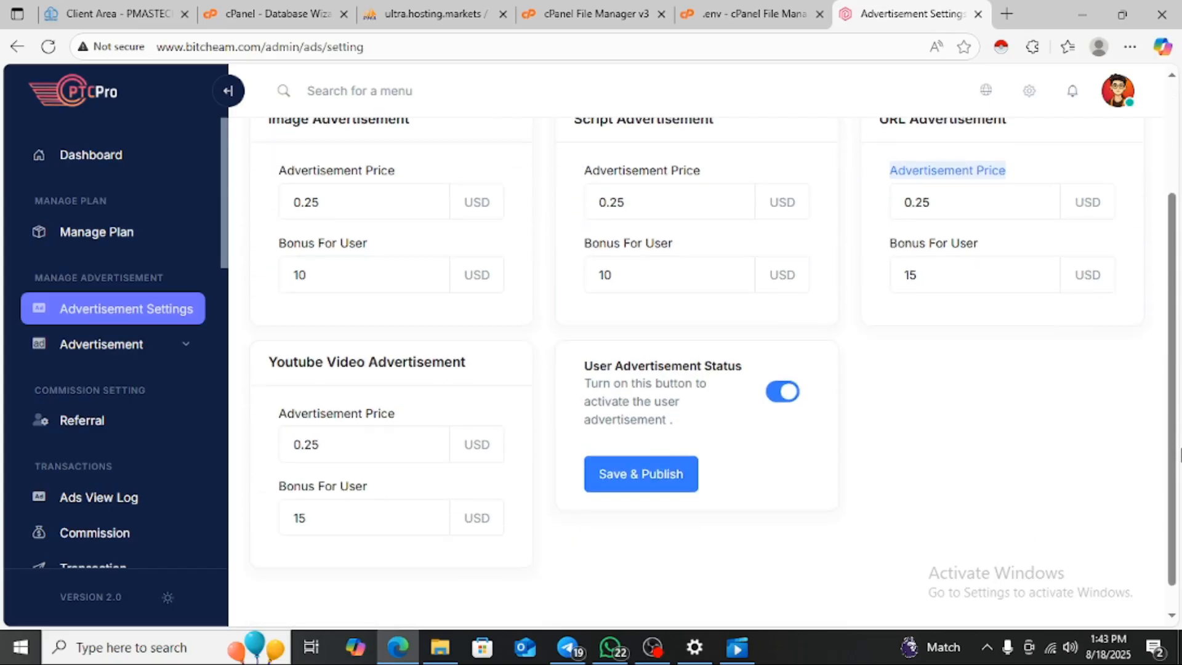
pyautogui.scroll(3, 1179, 388)
pyautogui.scroll(1, 1180, 370)
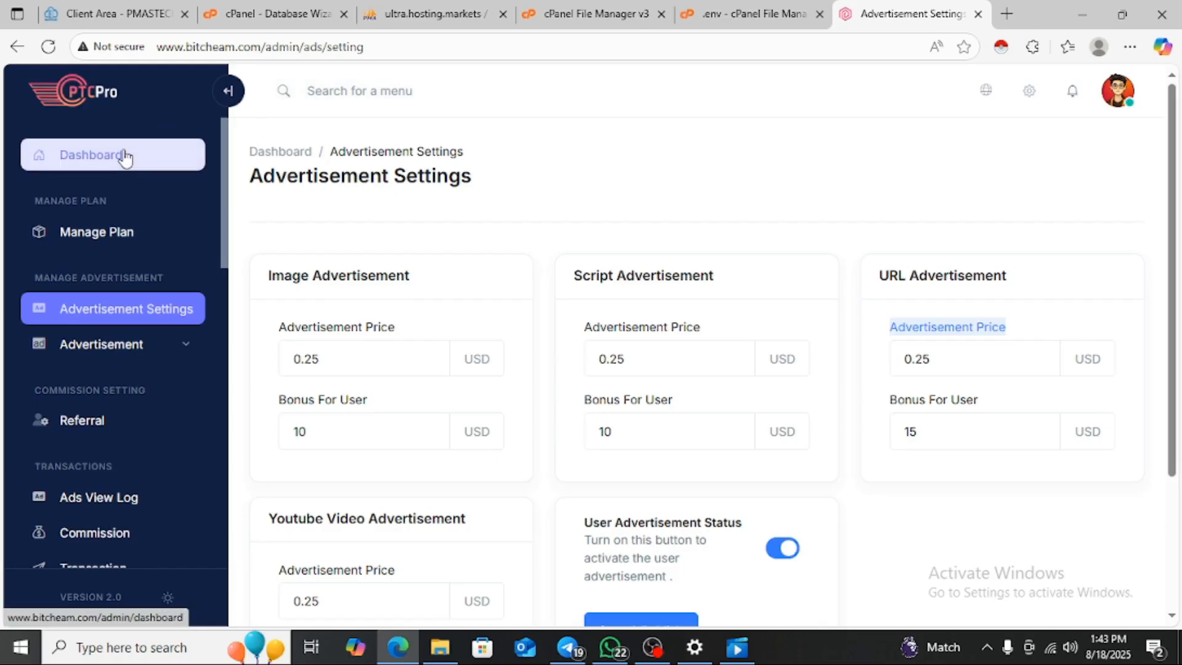
pyautogui.click(94, 244)
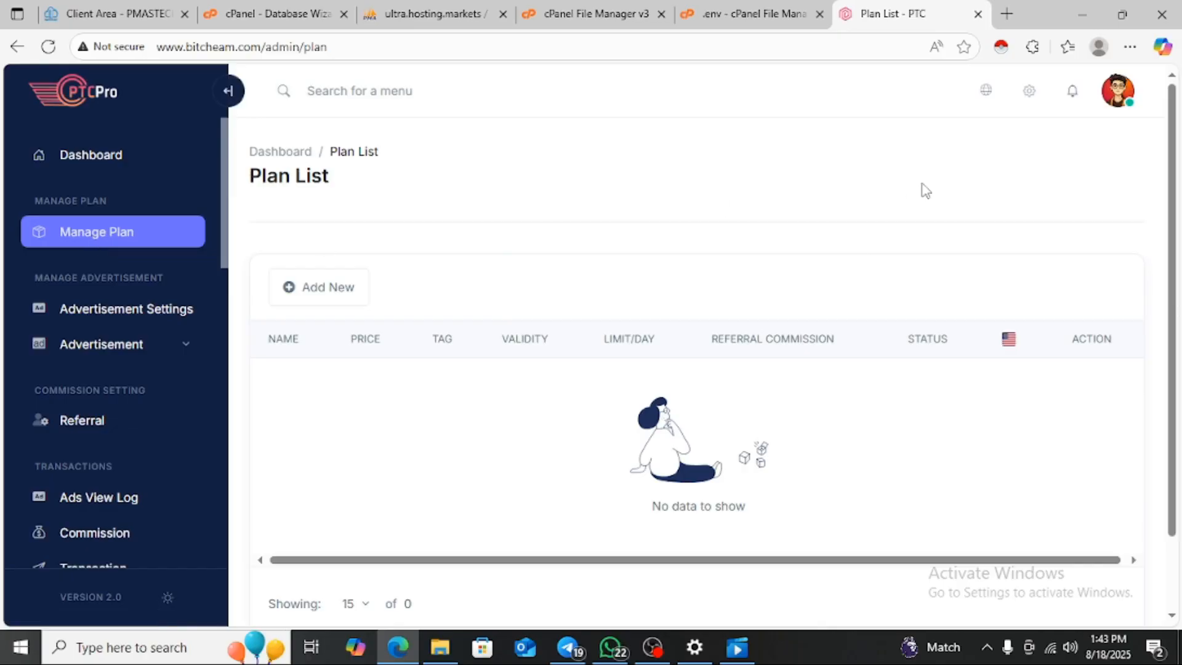
# - Browse the Advertisement menu and open the empty Transaction Log page
pyautogui.moveTo(1172, 228); pyautogui.dragTo(1180, 323)
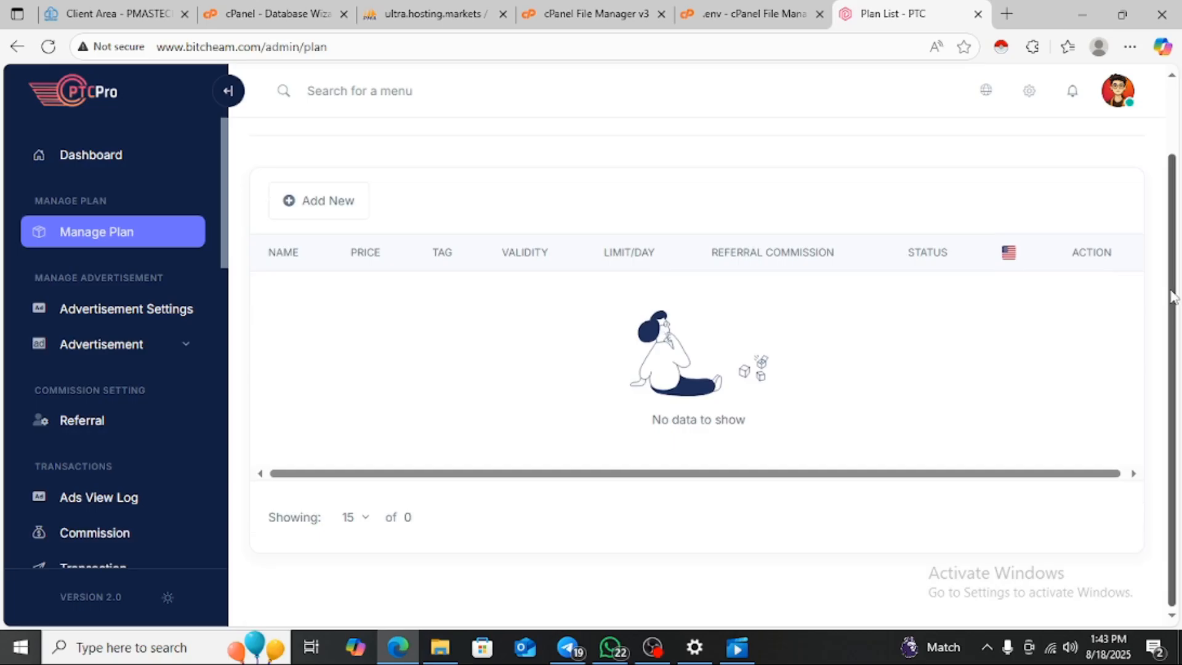
pyautogui.moveTo(1176, 308); pyautogui.dragTo(1180, 221)
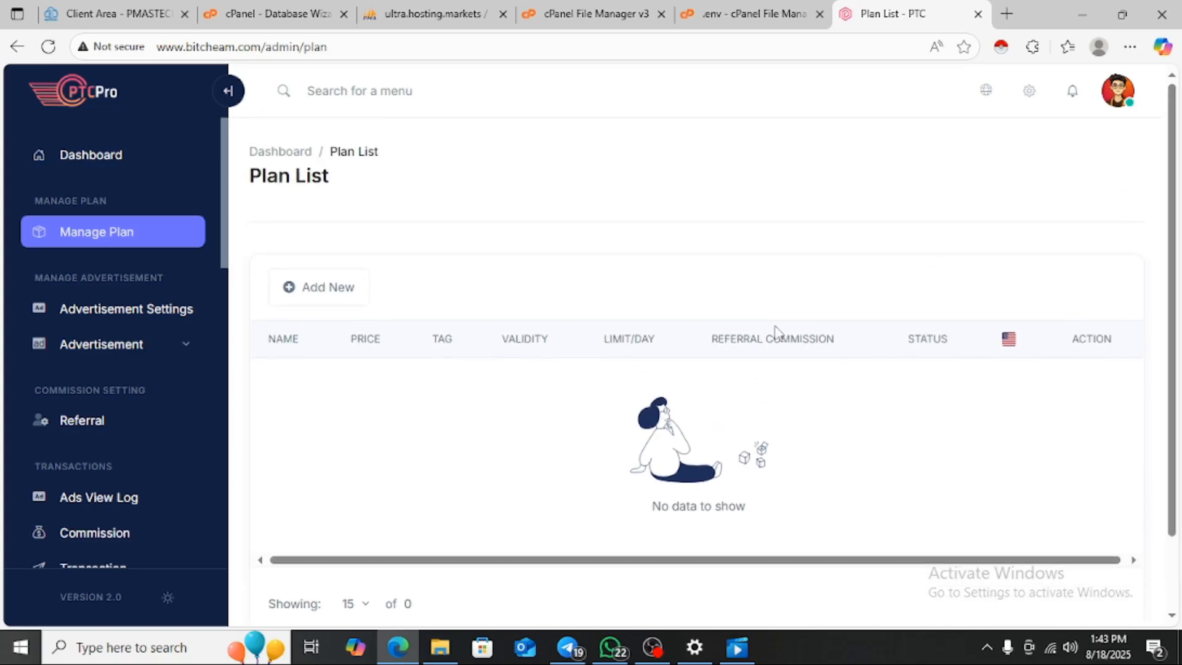
pyautogui.click(179, 350)
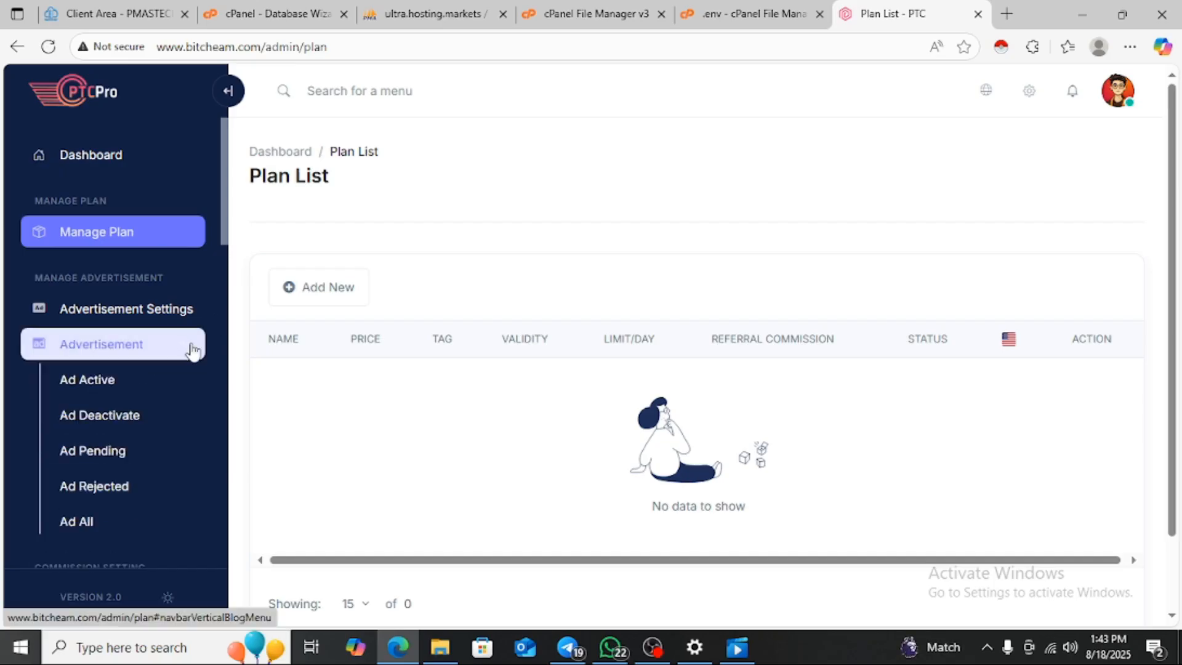
pyautogui.click(193, 349)
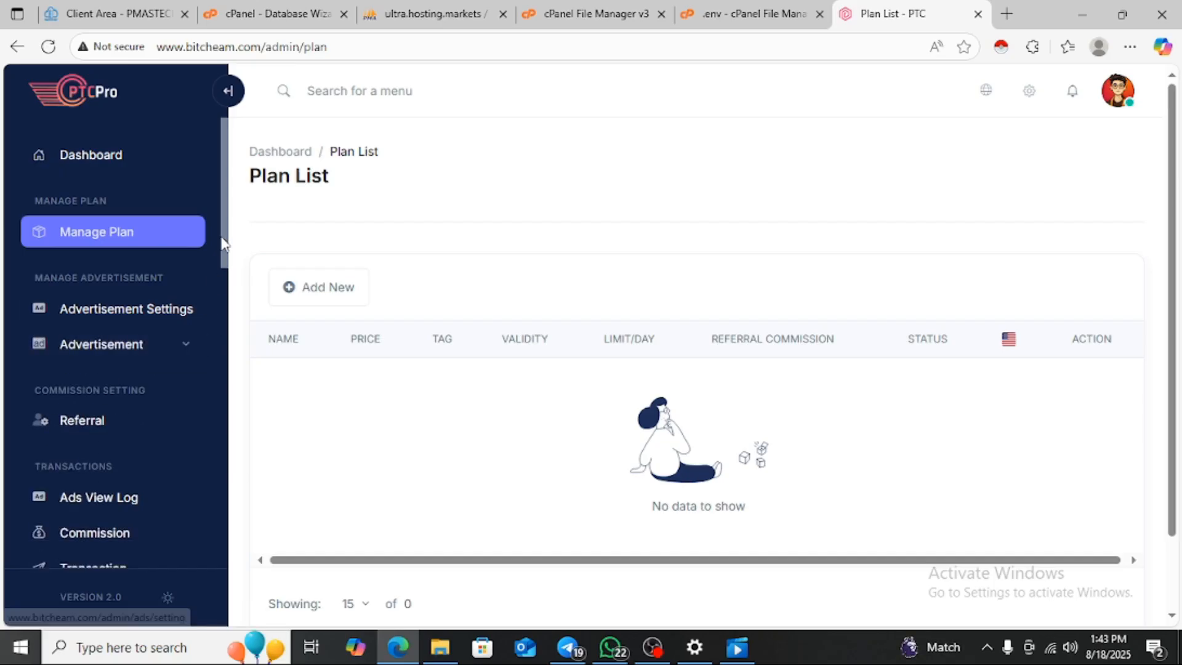
pyautogui.moveTo(226, 235); pyautogui.dragTo(227, 317)
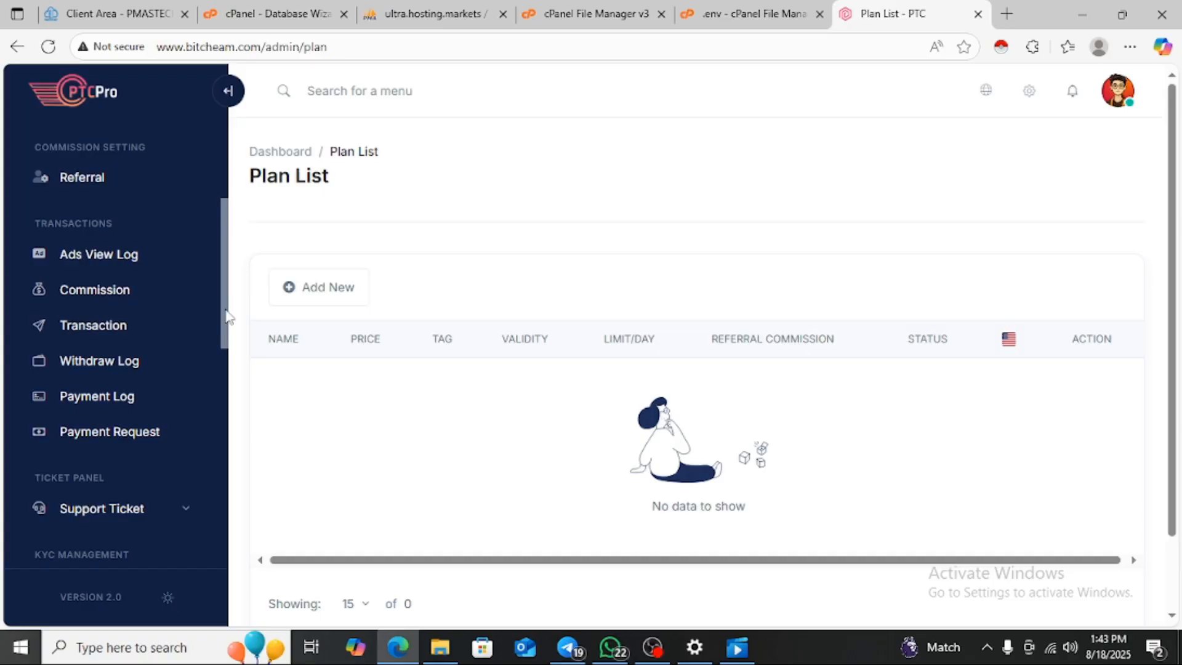
pyautogui.click(135, 325)
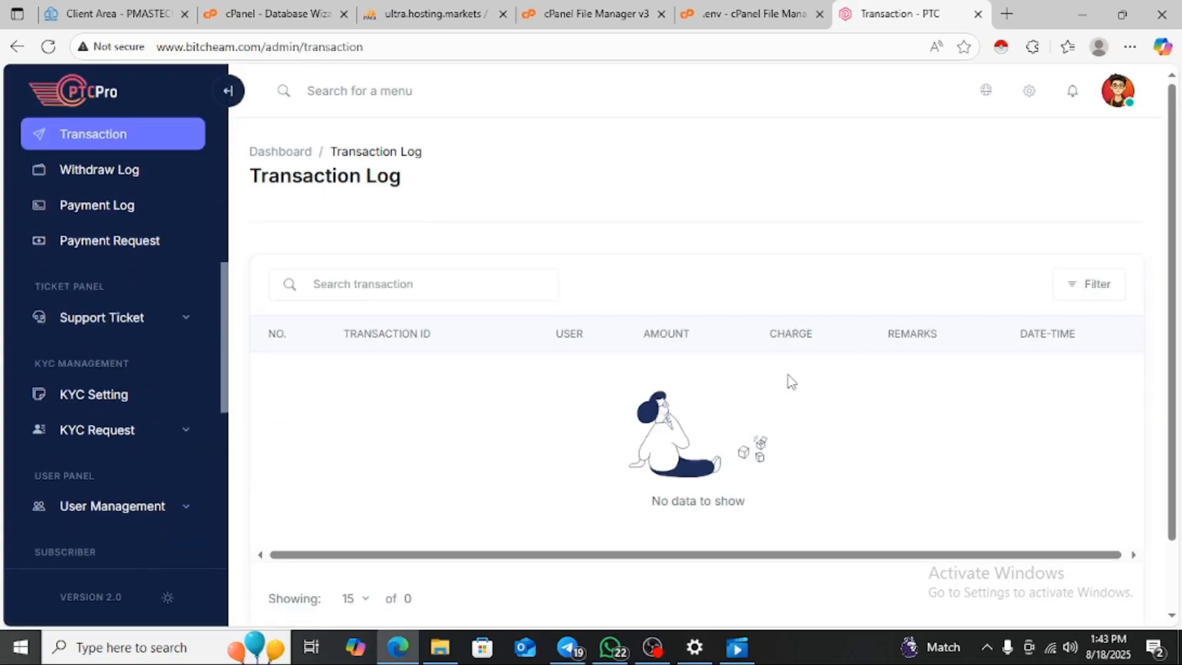
# - Expand User Management, return to the dashboard with its cron instructions, and bring OBS forward
pyautogui.moveTo(1173, 253); pyautogui.dragTo(1172, 213)
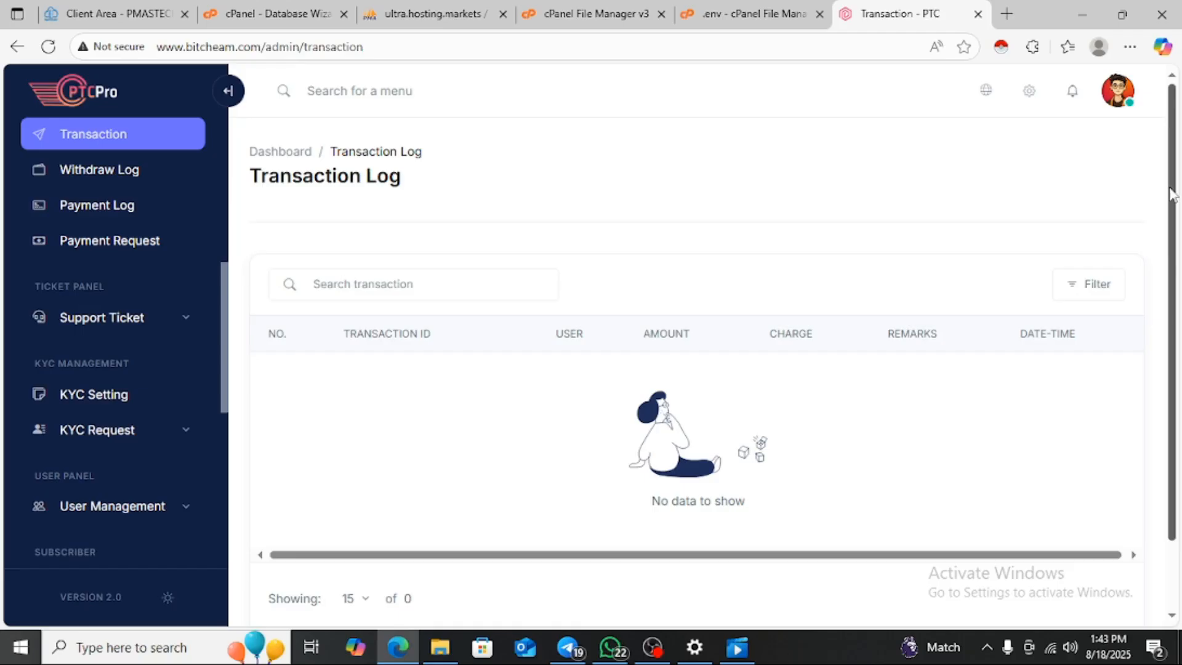
pyautogui.click(183, 517)
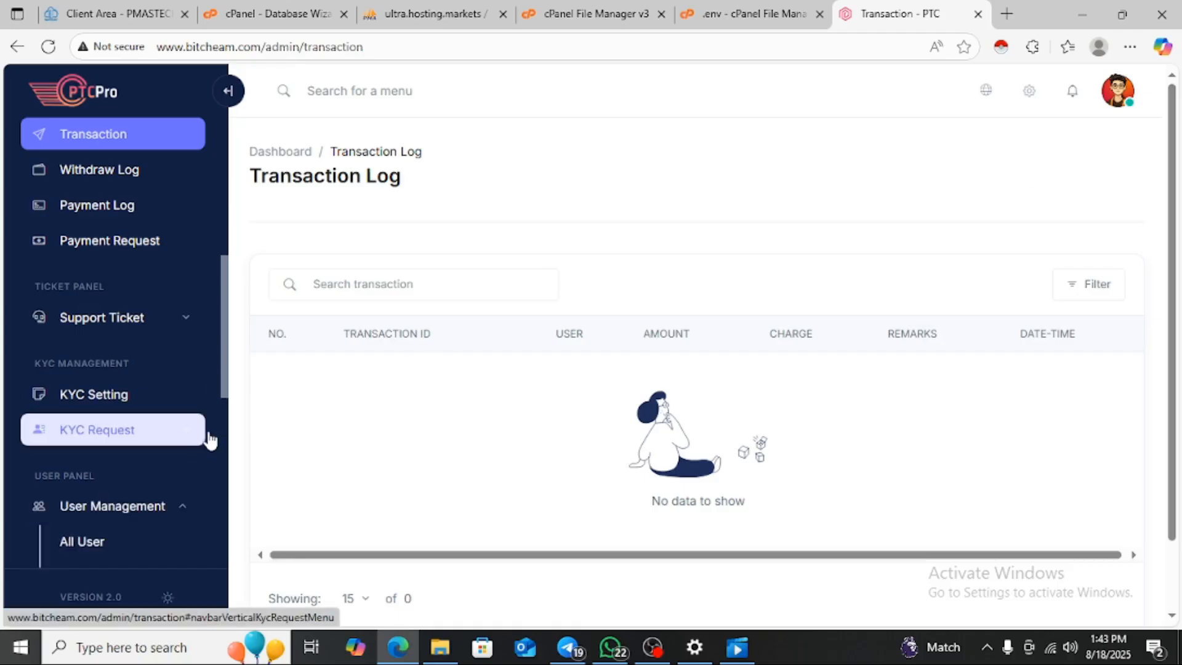
pyautogui.moveTo(224, 391); pyautogui.dragTo(242, 235)
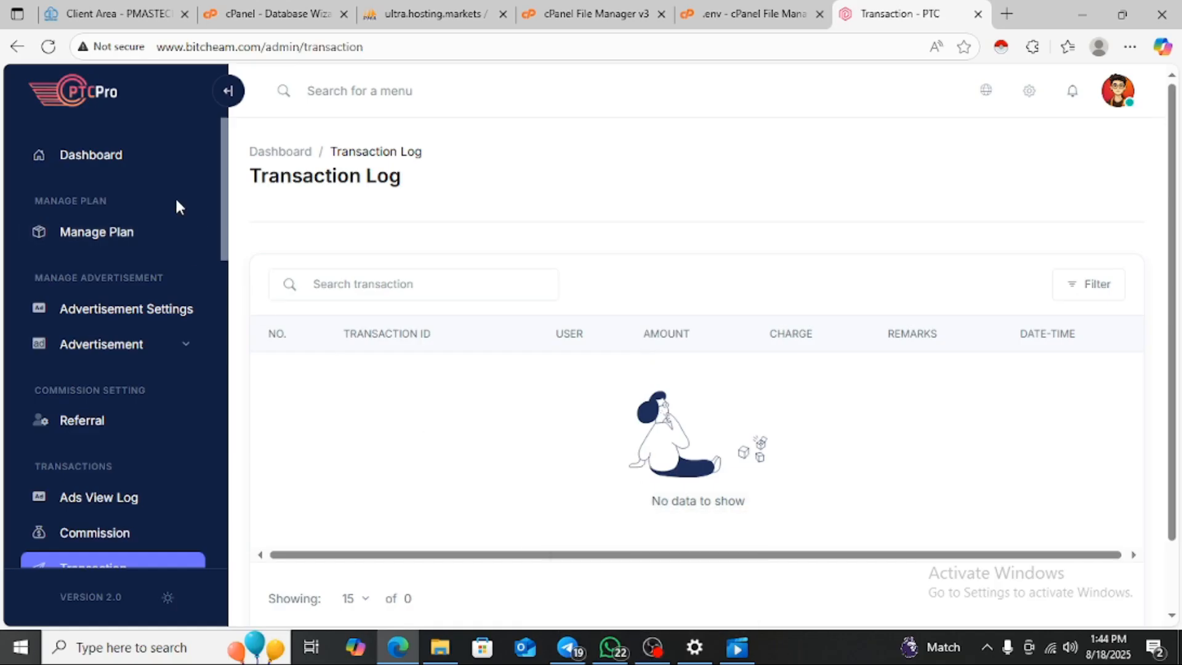
pyautogui.click(148, 167)
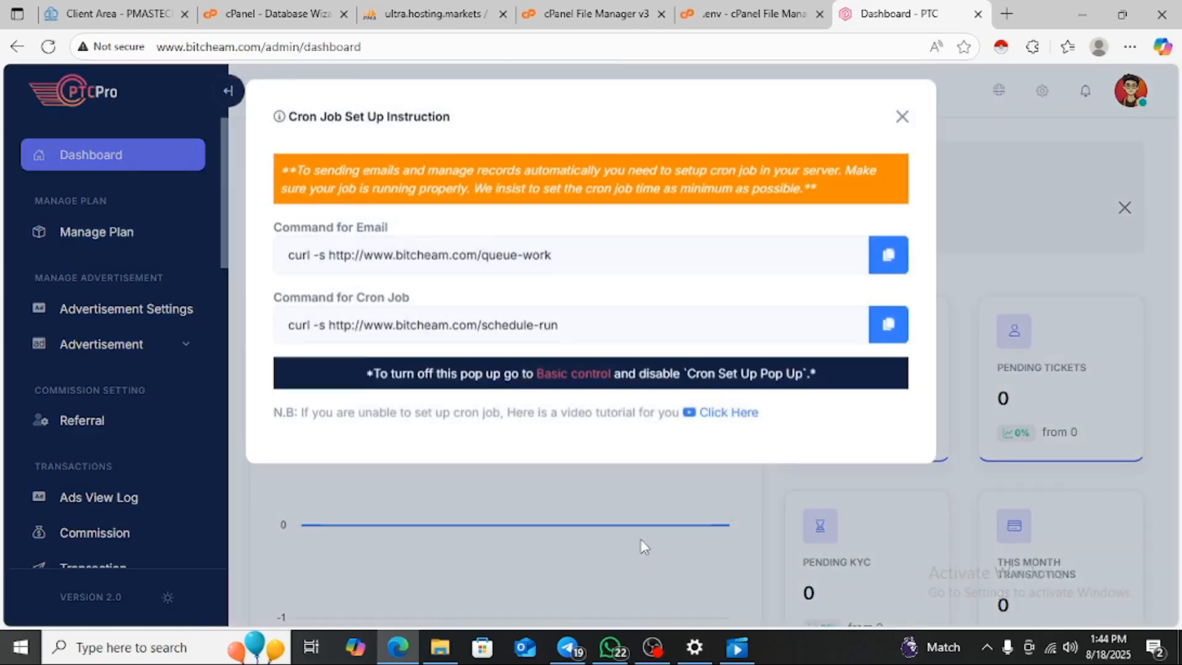
pyautogui.click(654, 655)
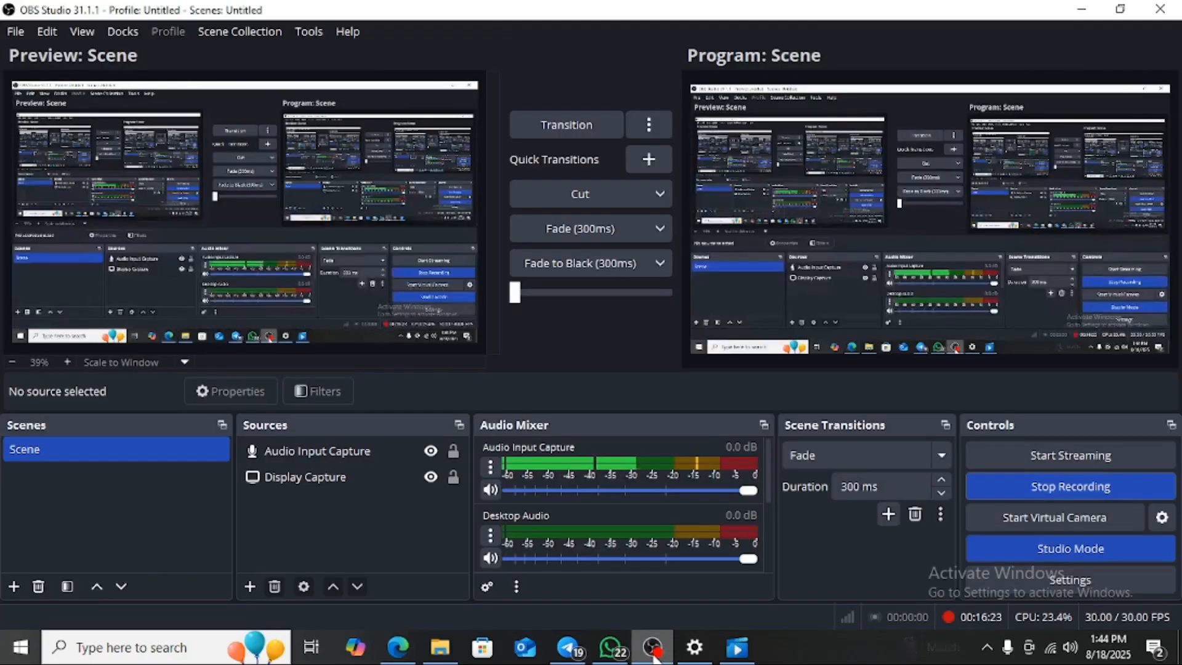